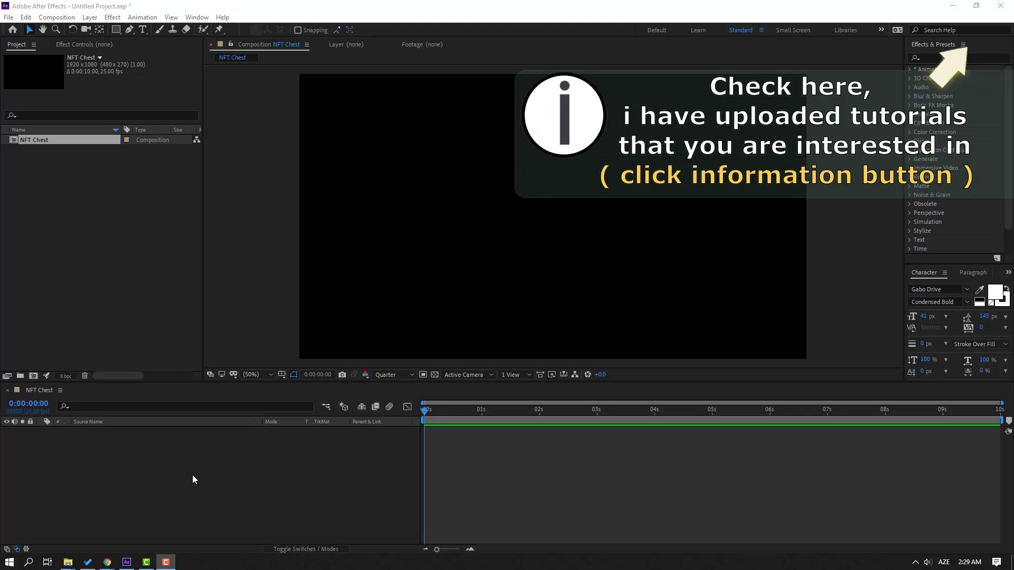
- Create a new solid layer named E3D in the NFT Chest composition
right_click(161, 447)
mouse_move(245, 333)
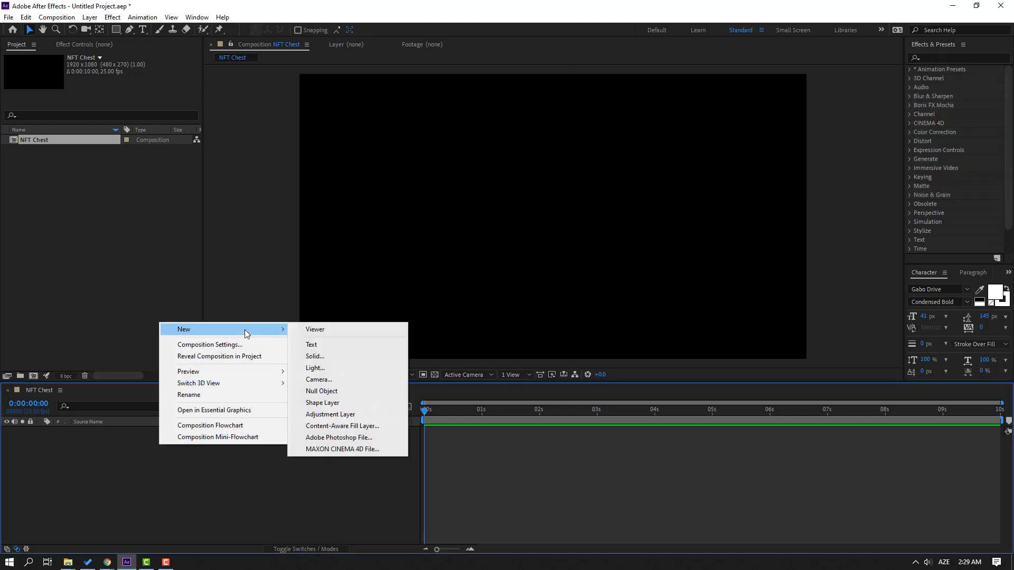
left_click(363, 360)
type("E3D")
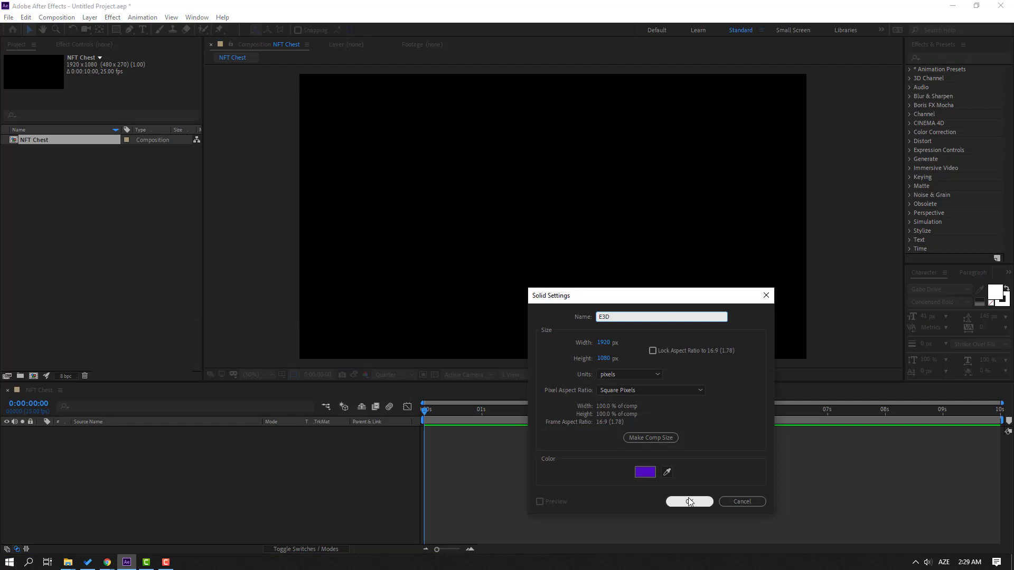
left_click(689, 501)
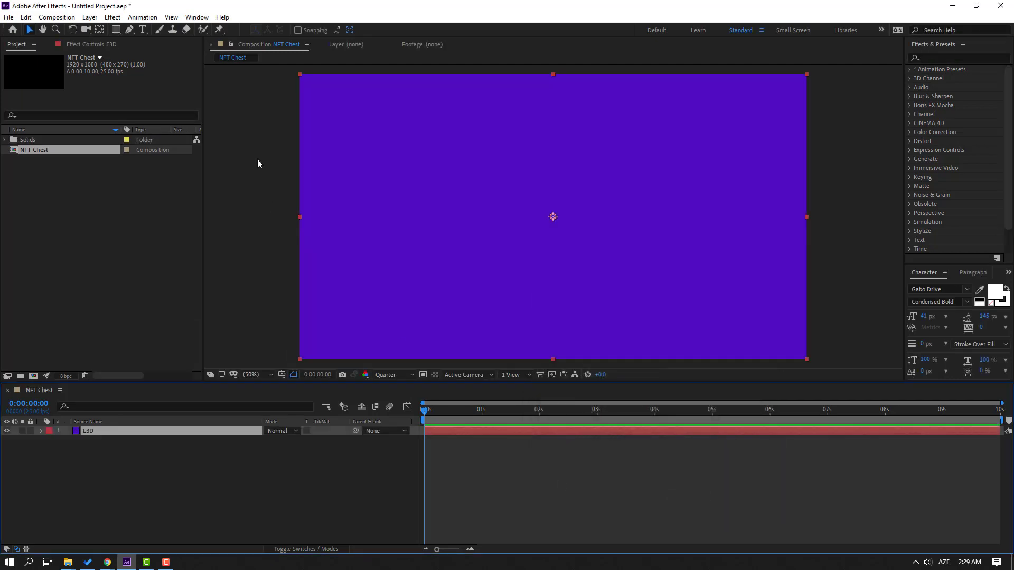
- Apply the Video Copilot Element effect to the E3D solid
left_click(109, 19)
mouse_move(164, 324)
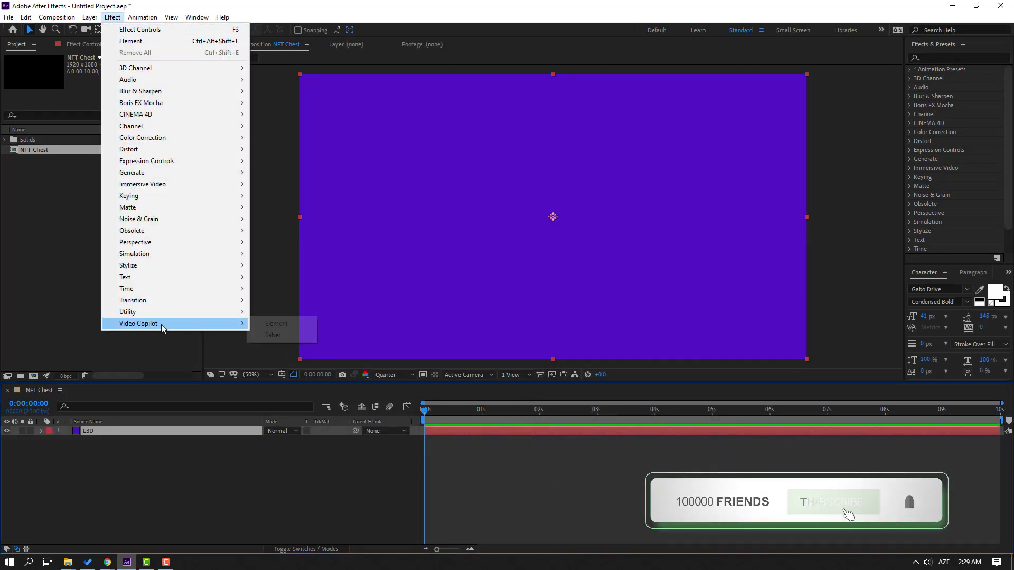
left_click(276, 324)
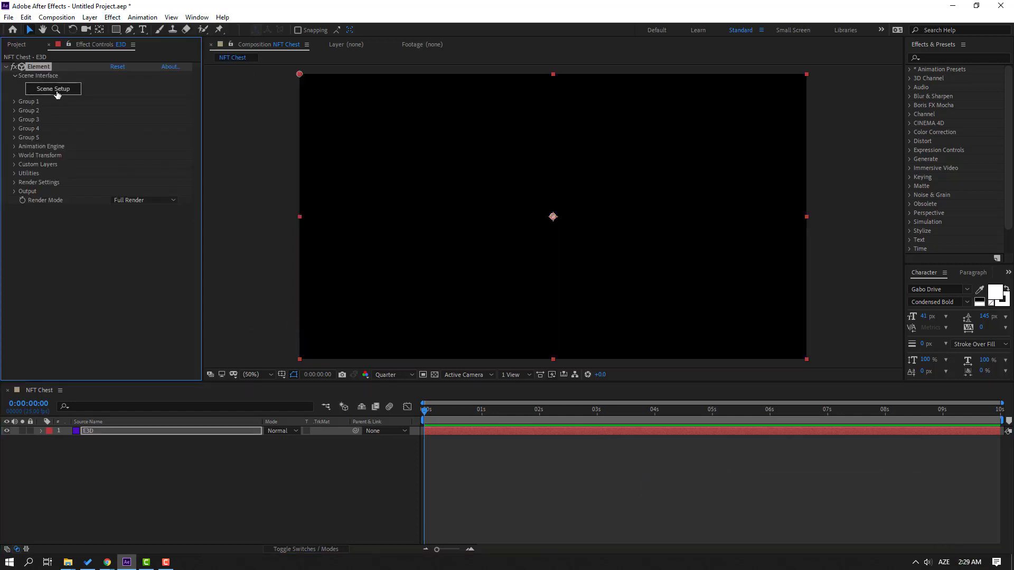
- In Scene Setup, import the Chest.obj model from the 3D folder
left_click(56, 91)
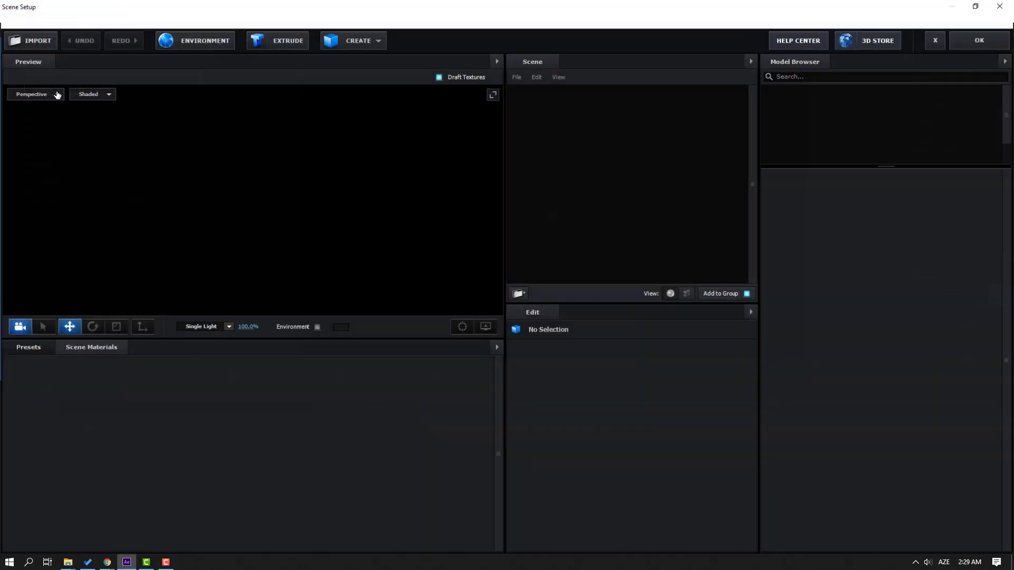
left_click(29, 40)
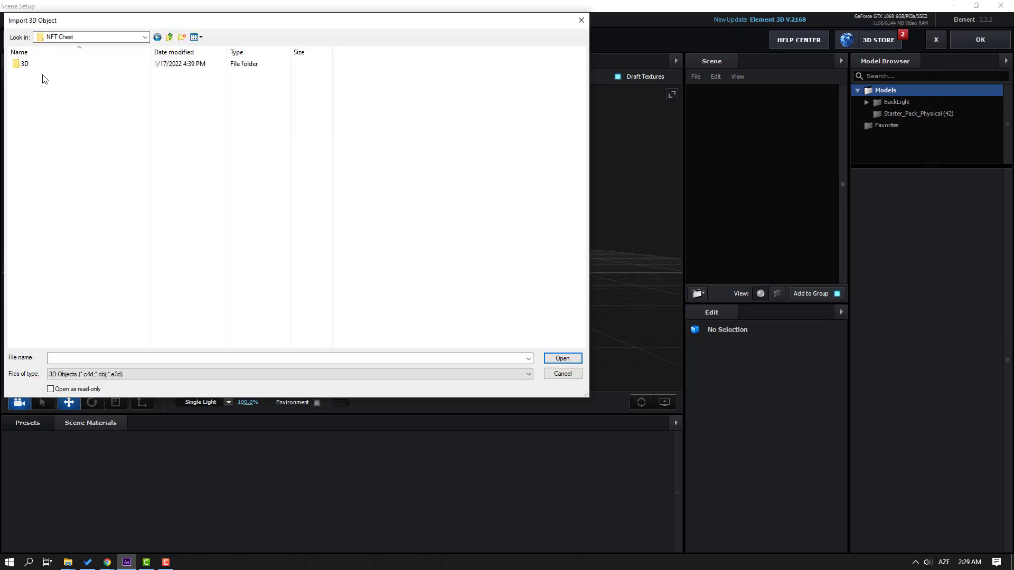
double_click(23, 65)
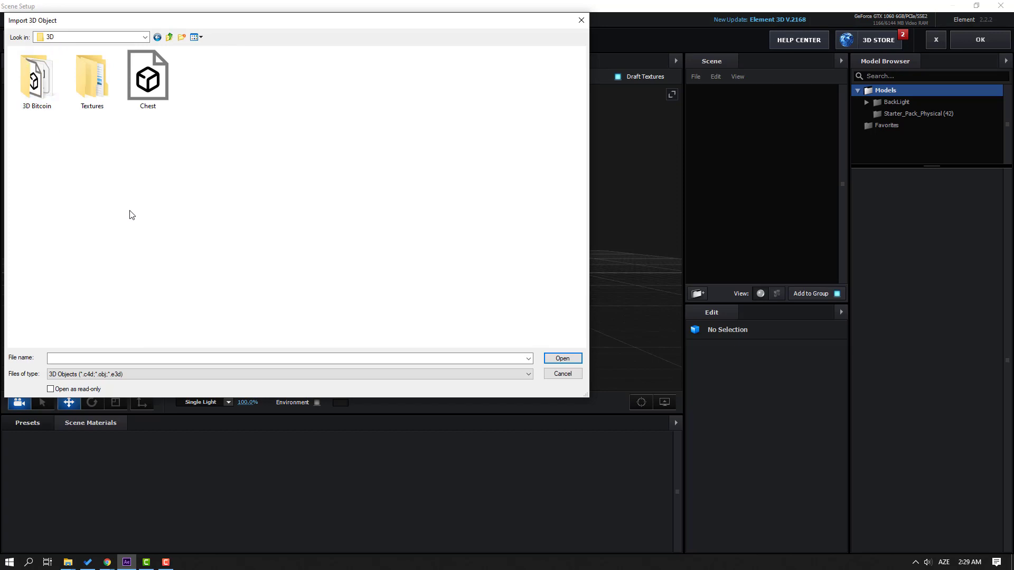
left_click(151, 84)
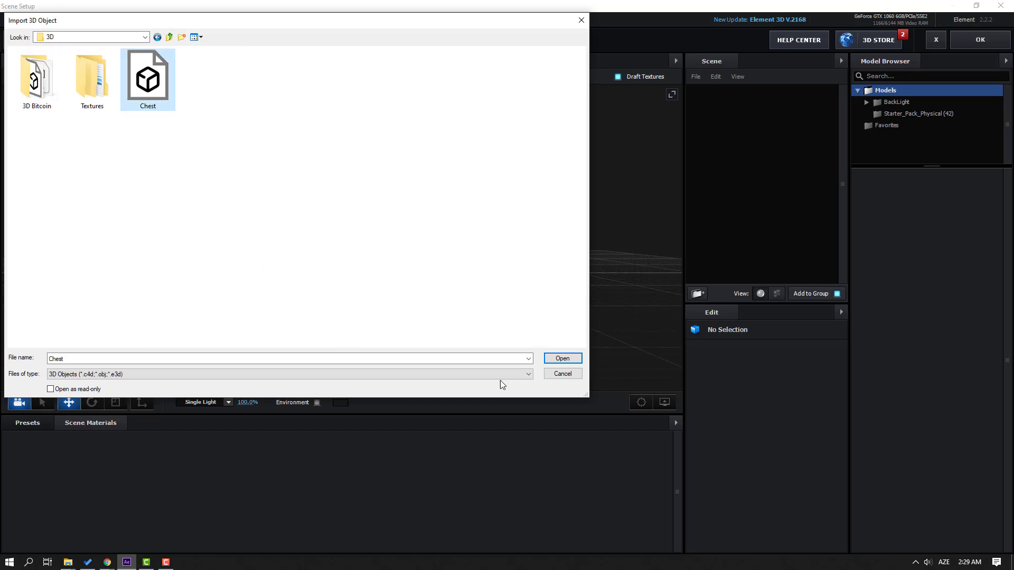
left_click(562, 359)
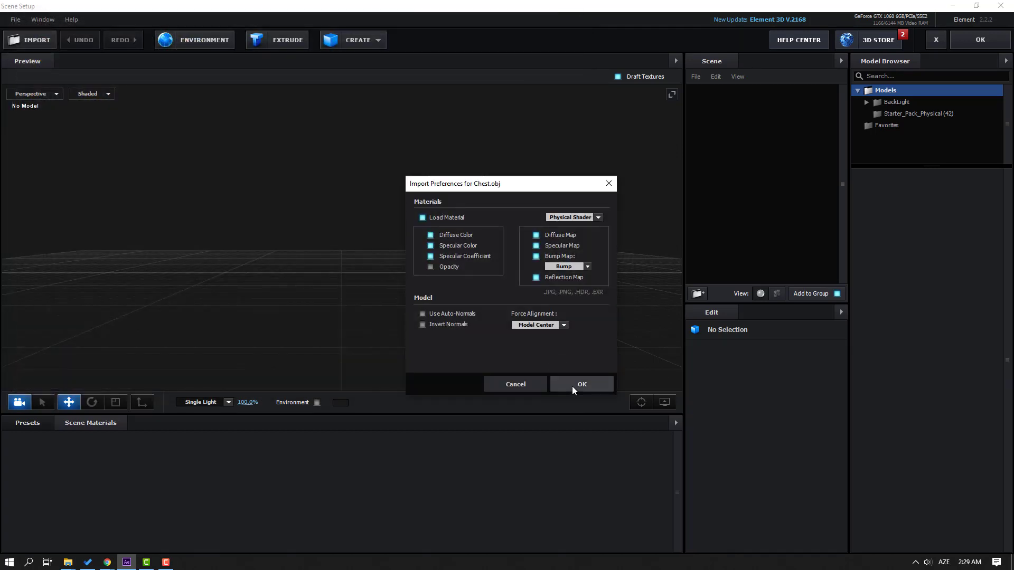
left_click(575, 382)
- Scale the chest to 242% and raise it to Y 0.69
scroll(277, 318, "down", 2)
left_click_drag(492, 308, 428, 322)
left_click(117, 402)
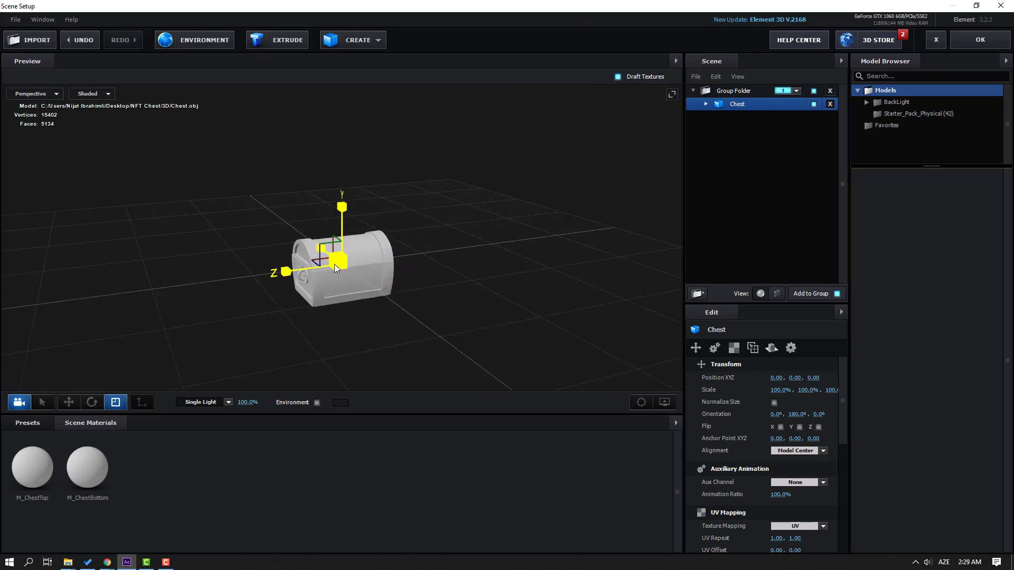
left_click_drag(338, 261, 398, 216)
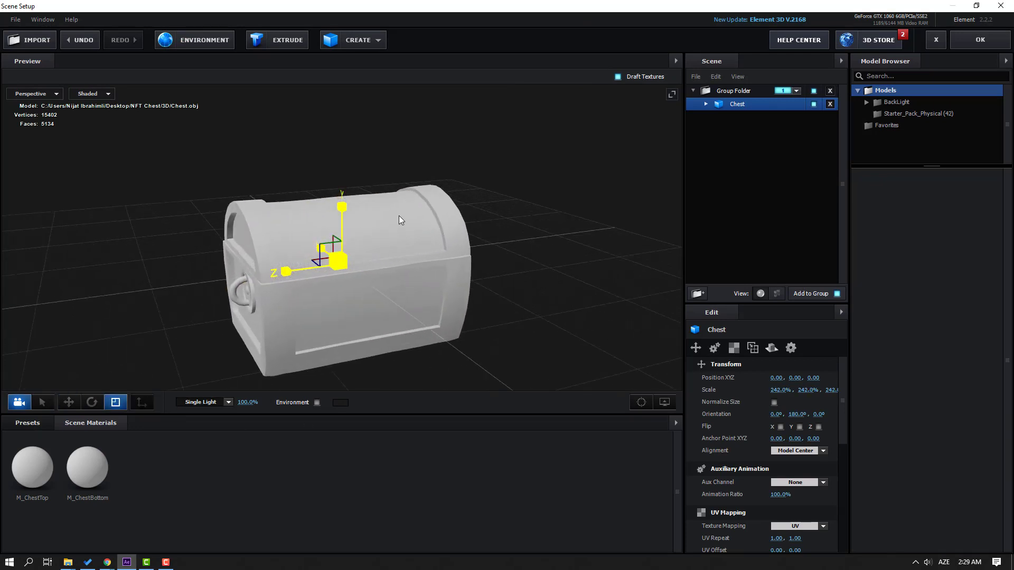
scroll(141, 242, "down", 2)
left_click_drag(141, 242, 385, 289)
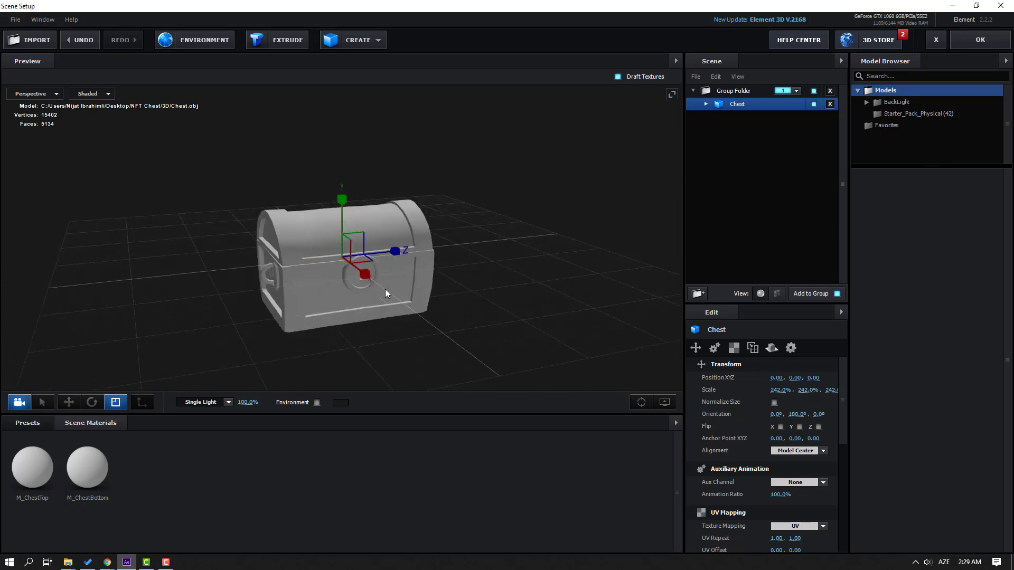
left_click(67, 404)
left_click_drag(324, 278, 325, 153)
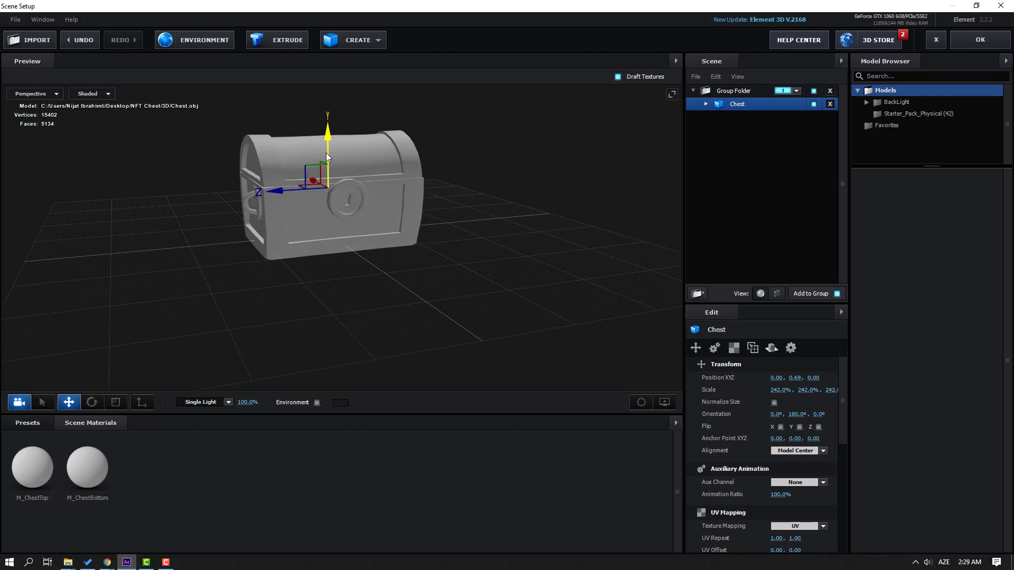
- Enable Show AO in the preview View Options
scroll(327, 158, "up", 2)
left_click(665, 403)
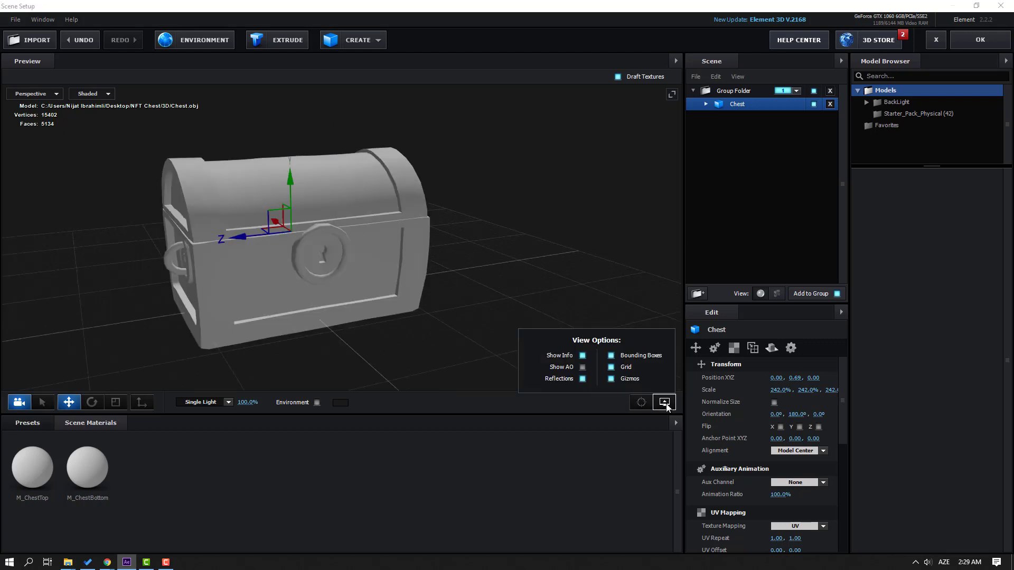
left_click(583, 367)
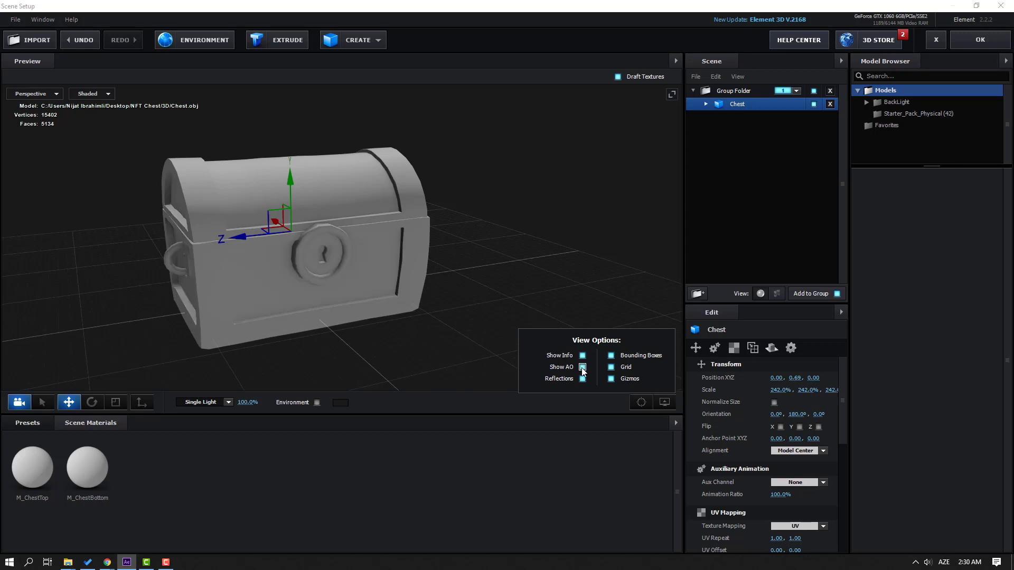
- Load Textures/01 chest1_base as the Diffuse texture of M_ChestTop
left_click(706, 105)
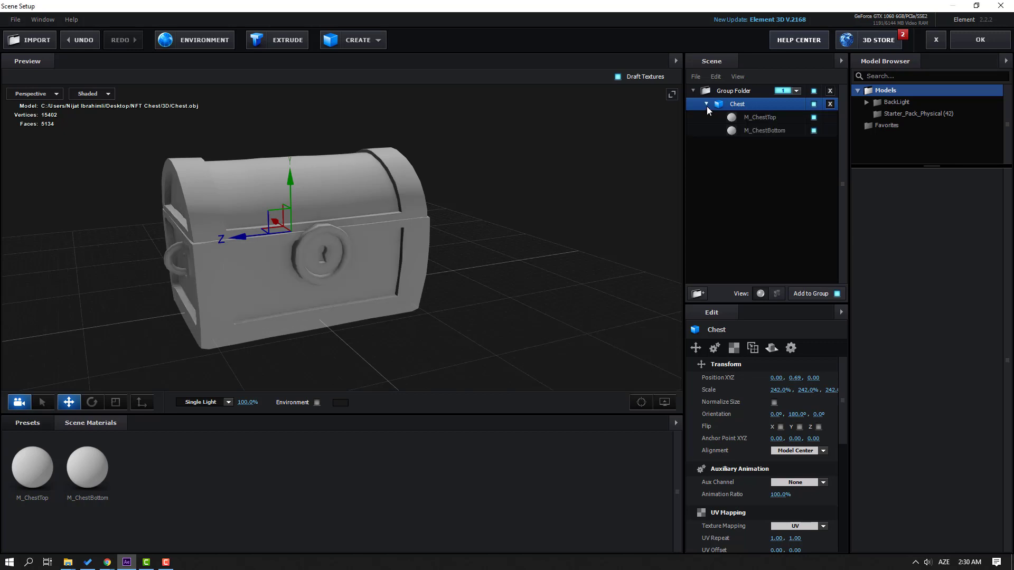
left_click(760, 117)
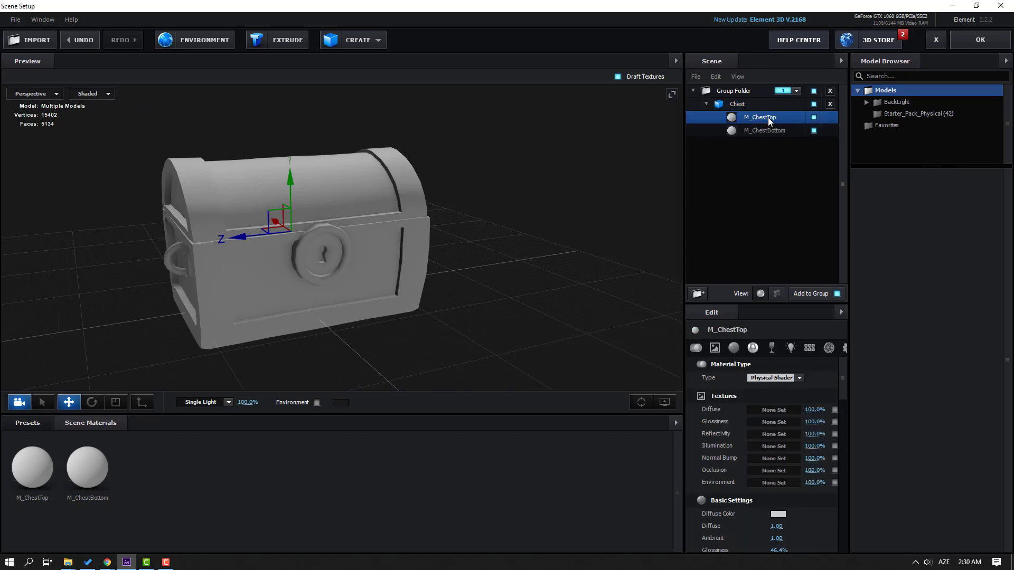
left_click(785, 412)
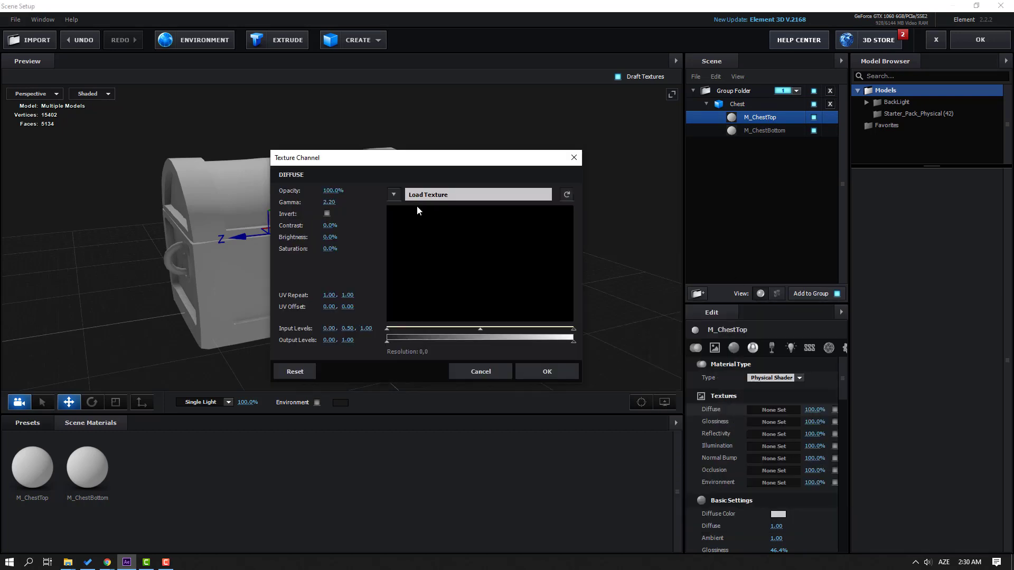
left_click(474, 196)
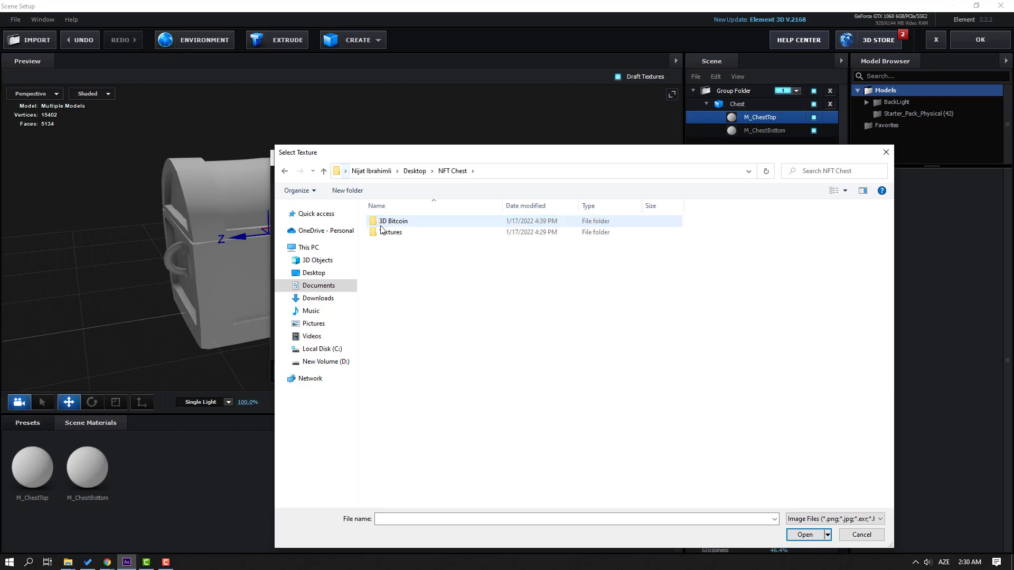
double_click(392, 237)
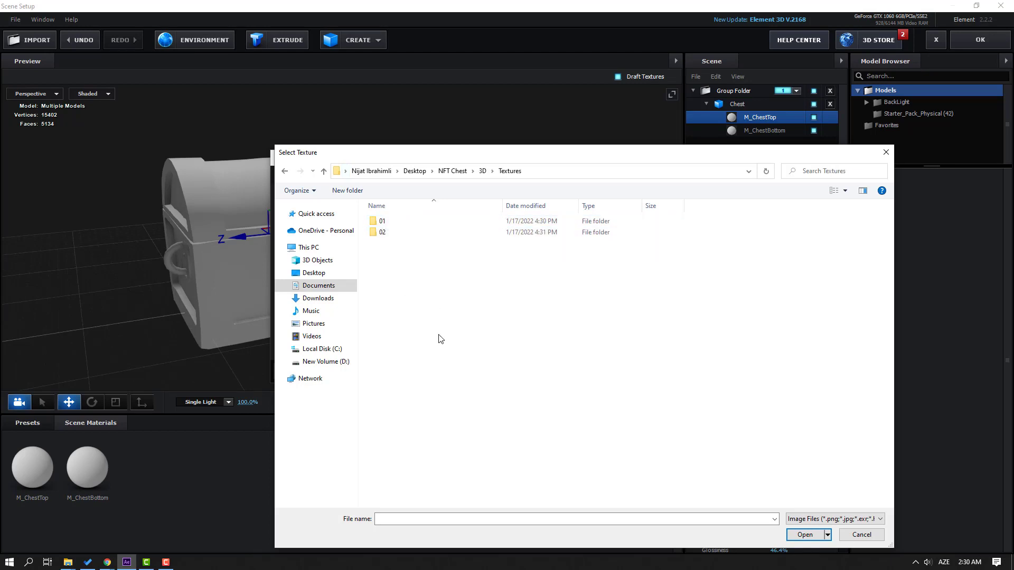
double_click(392, 225)
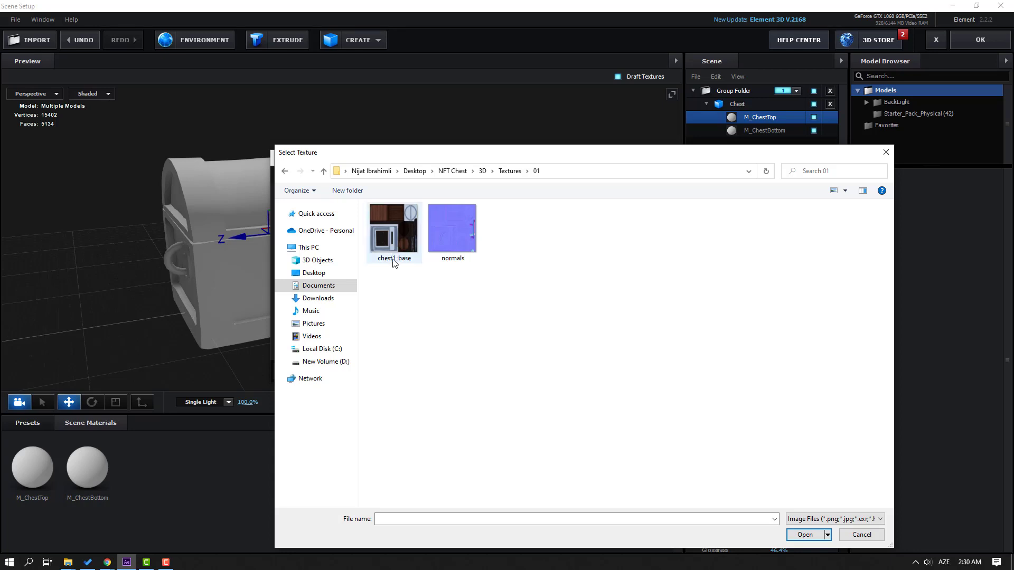
left_click(392, 237)
left_click(804, 535)
left_click(615, 374)
mouse_move(227, 267)
left_mouse_down()
mouse_move(353, 273)
mouse_move(232, 268)
left_mouse_up()
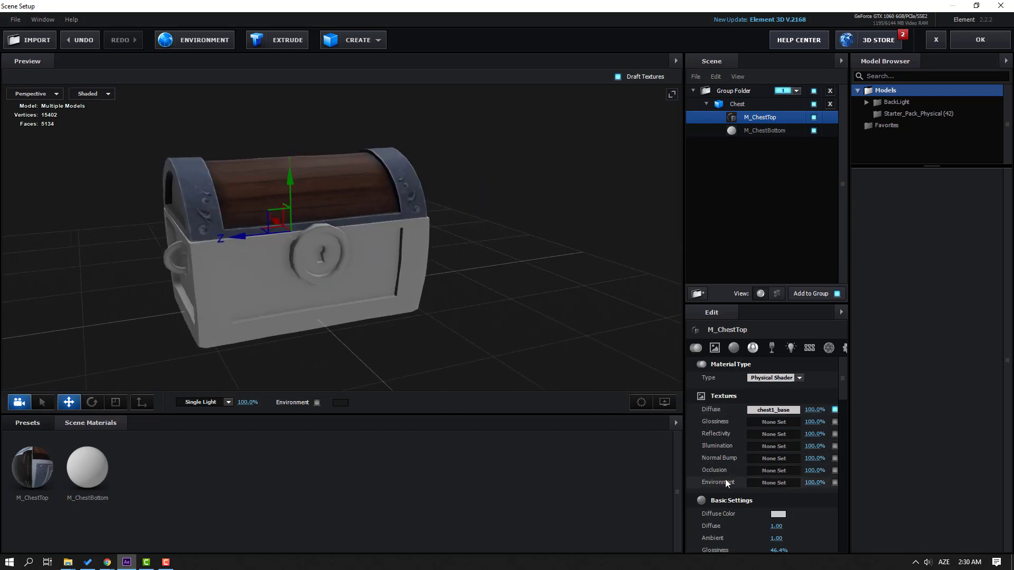
- Load the normals image into M_ChestTop's Normal Bump channel
left_click(767, 458)
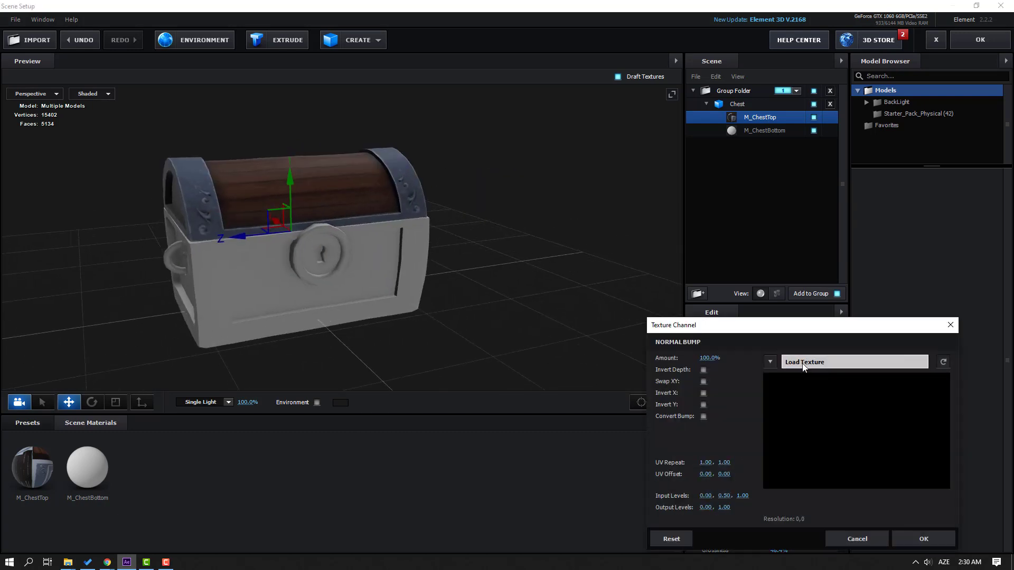
left_click(826, 363)
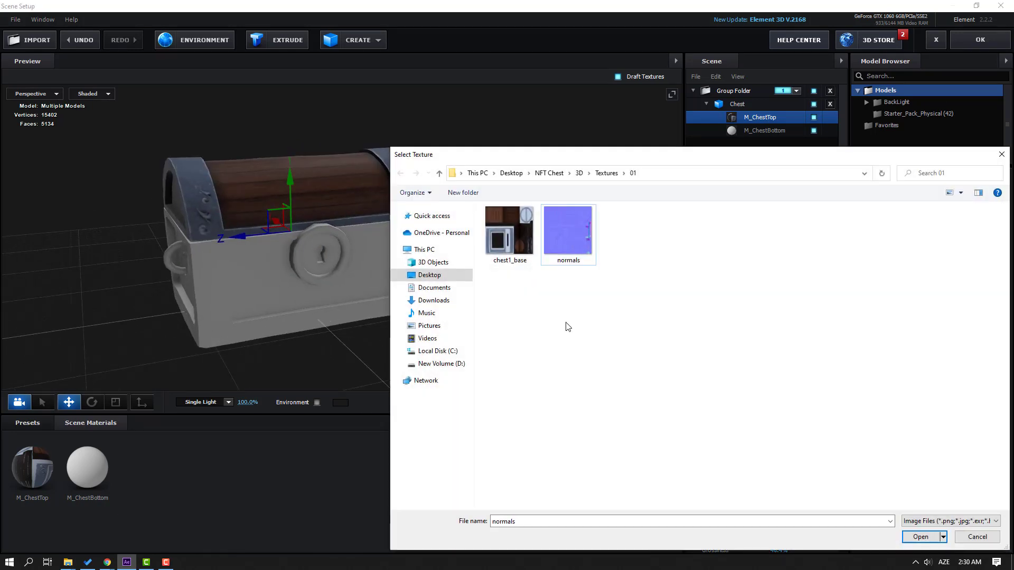
left_click(576, 238)
left_click(927, 540)
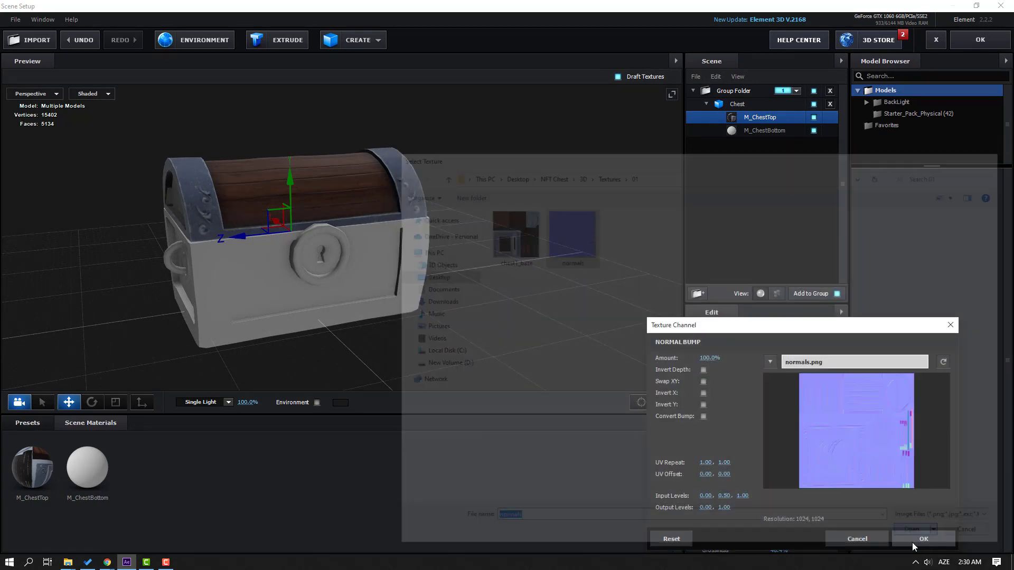
left_click(917, 538)
left_click_drag(280, 229, 480, 259)
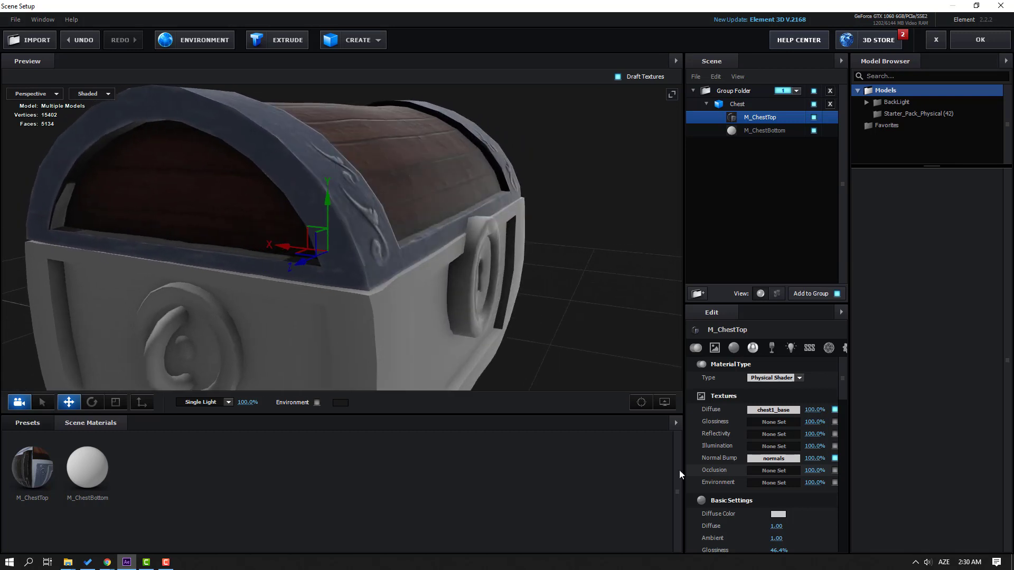
- Set the lid's Normal Bump strength to 300%
left_click(810, 459)
type("300")
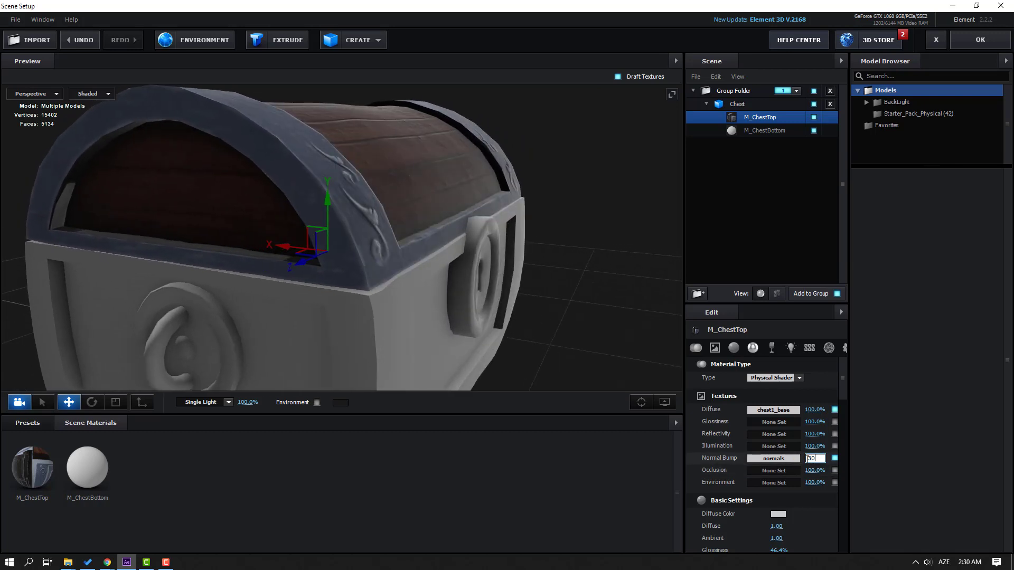
key("Return")
left_click_drag(488, 224, 427, 261)
scroll(543, 211, "down", 3)
scroll(334, 302, "down", 1)
middle_click_drag(334, 302, 364, 275)
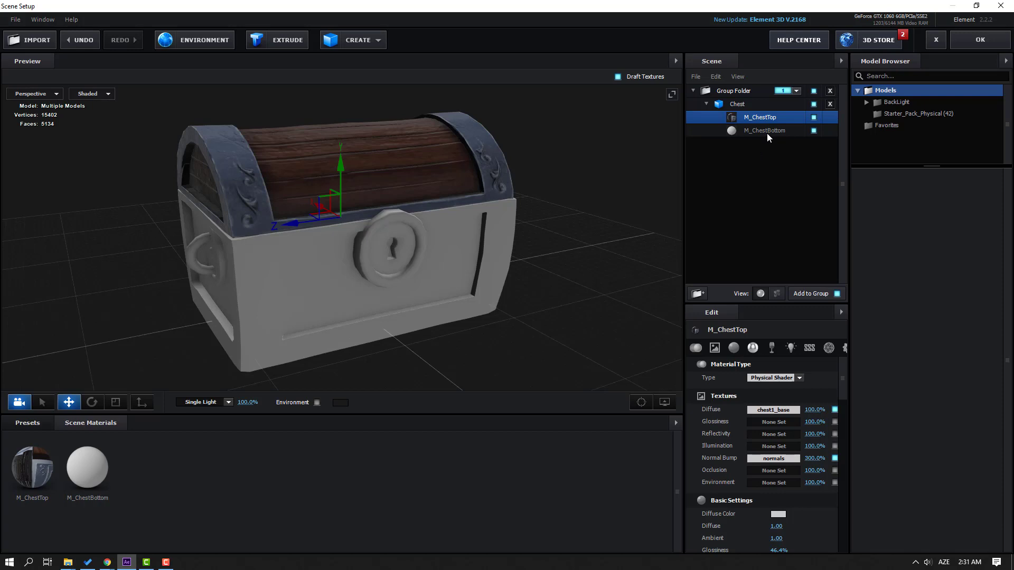
- Load Textures/02 chest2_base as the Diffuse texture of M_ChestBottom
left_click(768, 132)
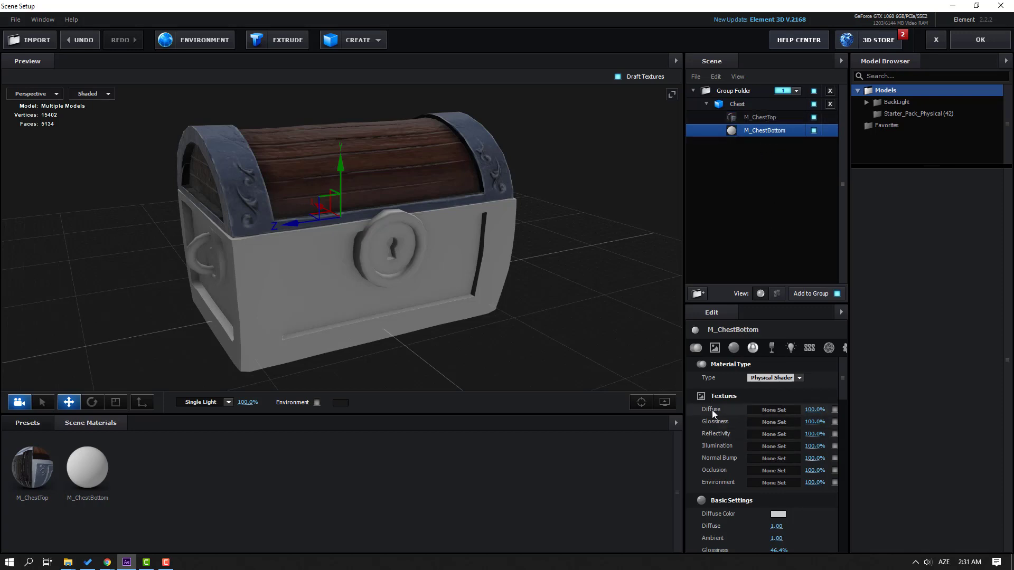
left_click(773, 411)
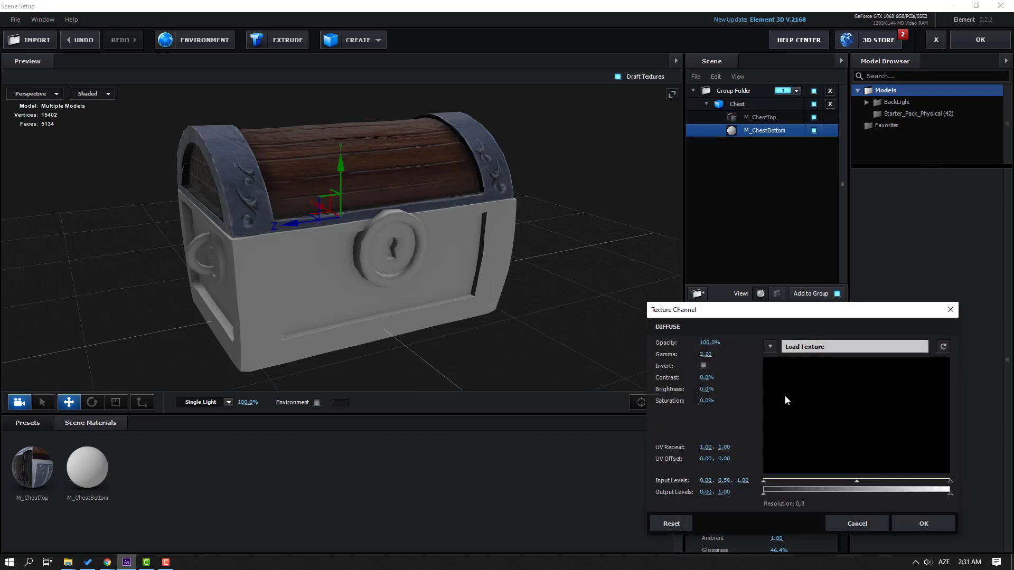
left_click(816, 347)
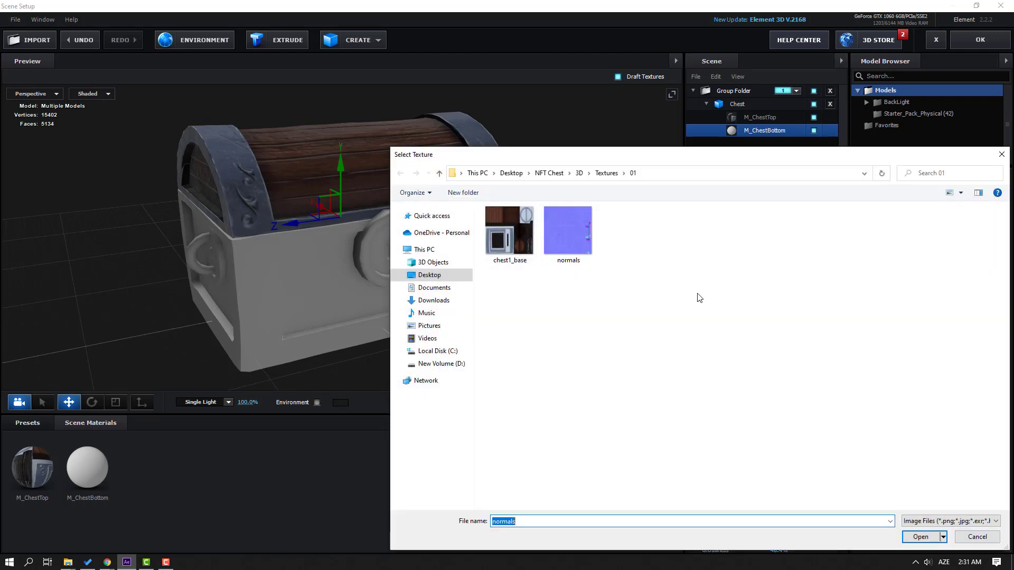
left_click(606, 173)
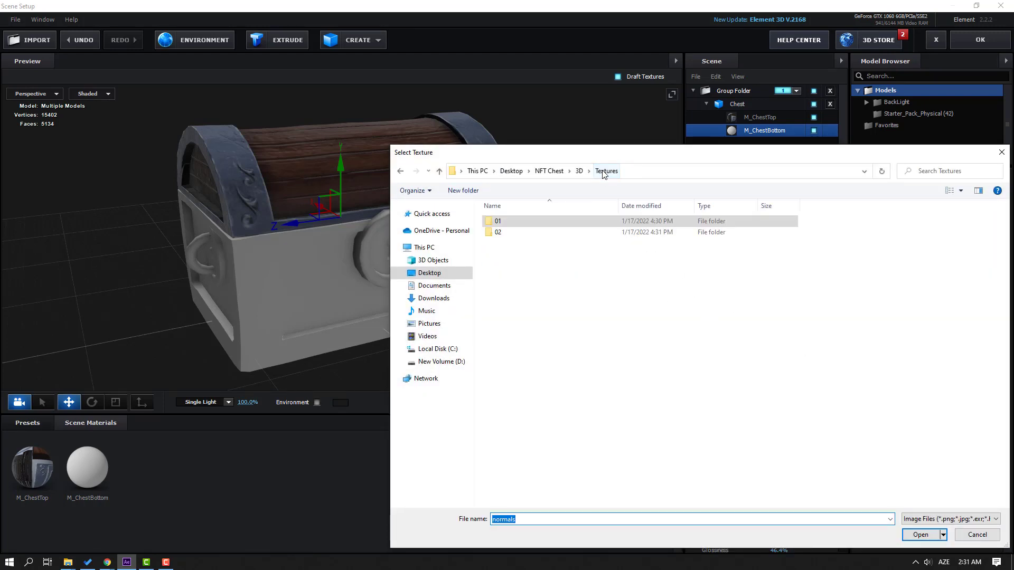
double_click(505, 233)
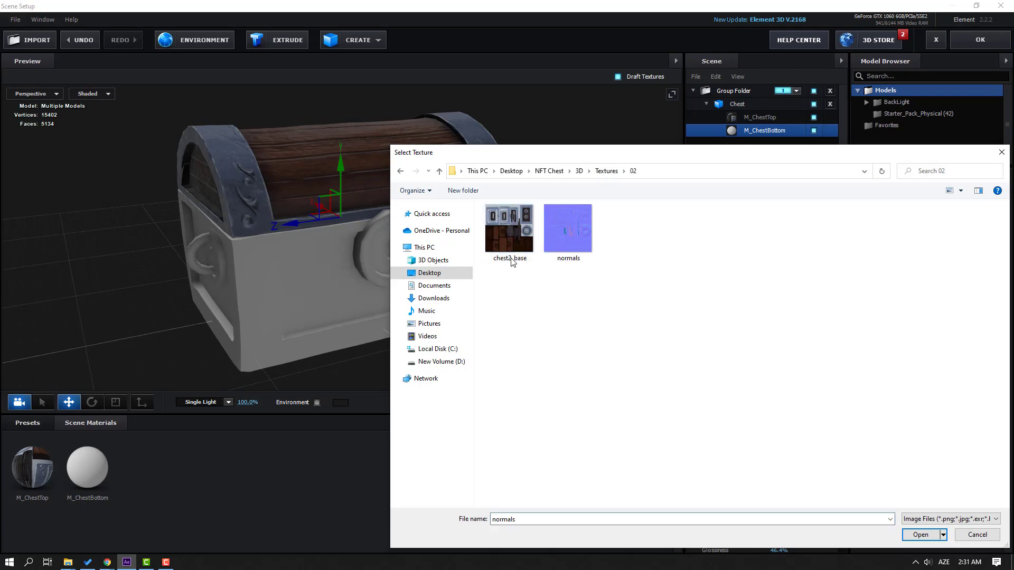
left_click(511, 263)
left_click(920, 536)
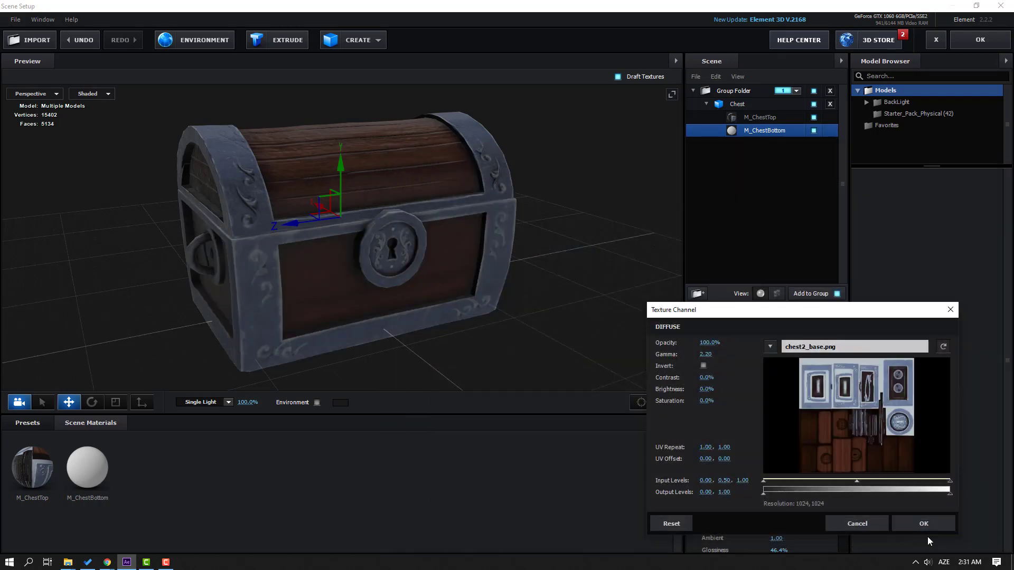
left_click(932, 523)
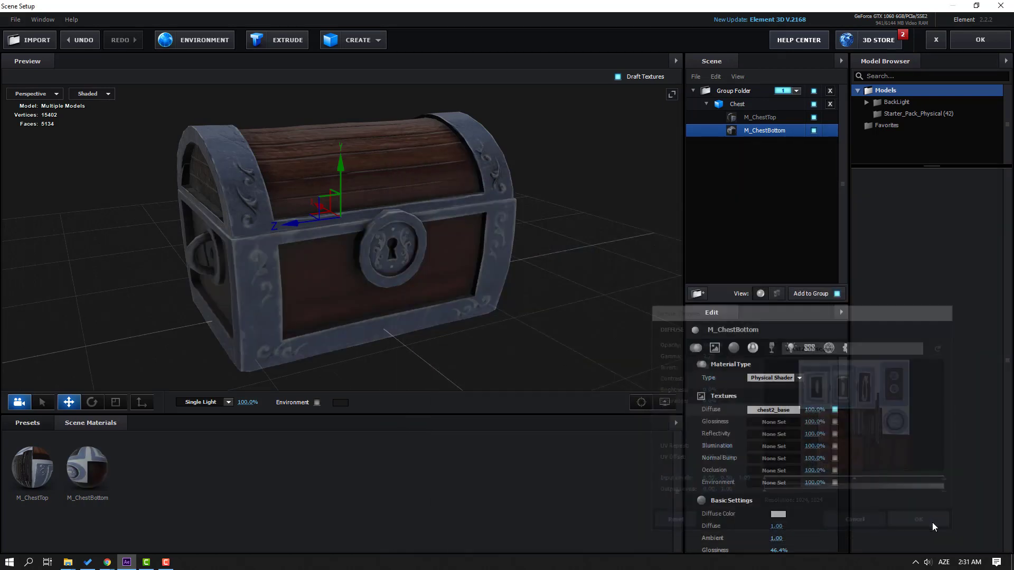
- Load the normals image into M_ChestBottom's Normal Bump channel
left_click(771, 459)
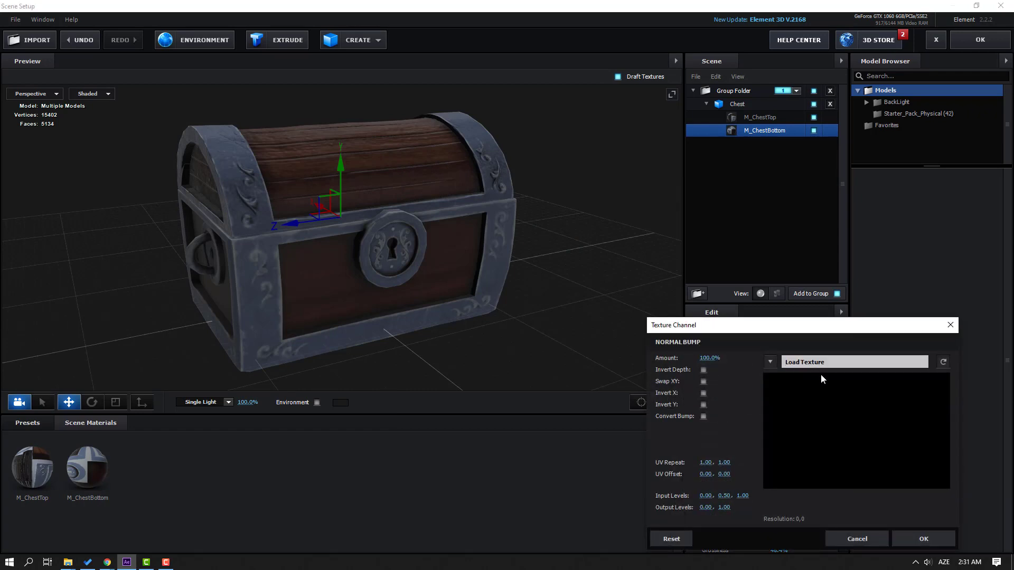
left_click(815, 362)
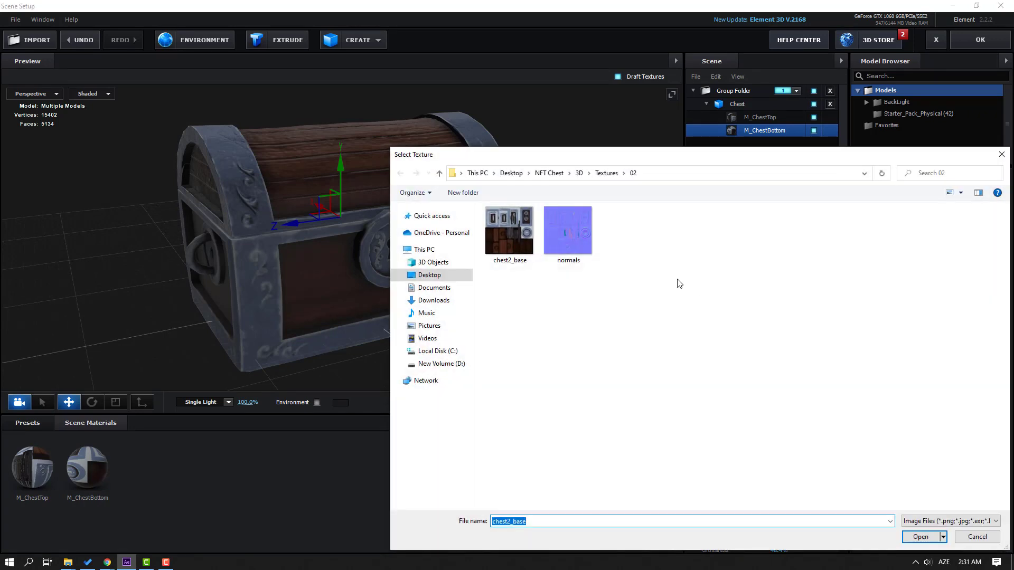
left_click(574, 246)
left_click(921, 537)
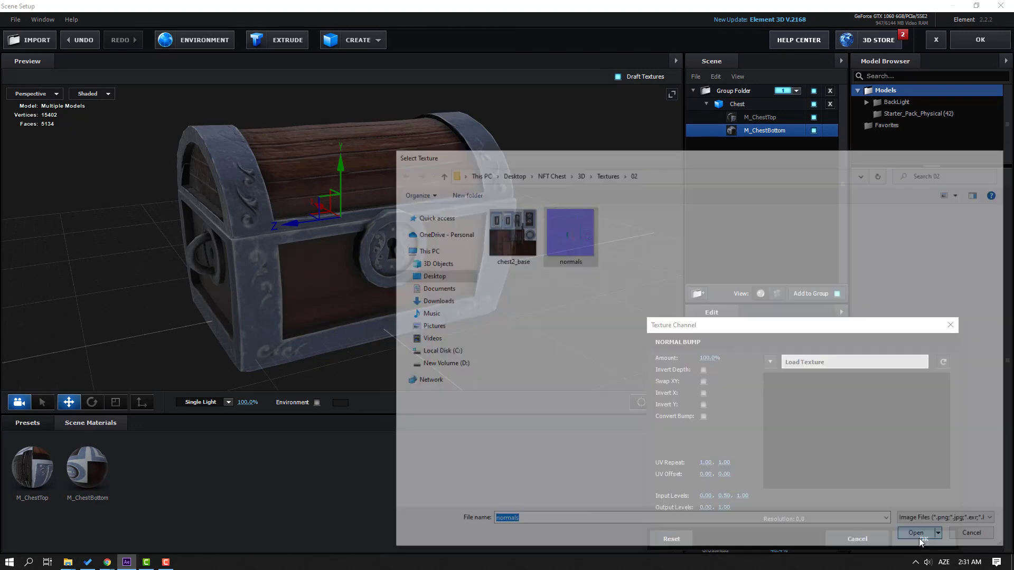
left_click(923, 539)
middle_click_drag(278, 327, 312, 268)
left_click_drag(228, 282, 315, 297)
- Set the body's Normal Bump strength to 300%
left_click(815, 458)
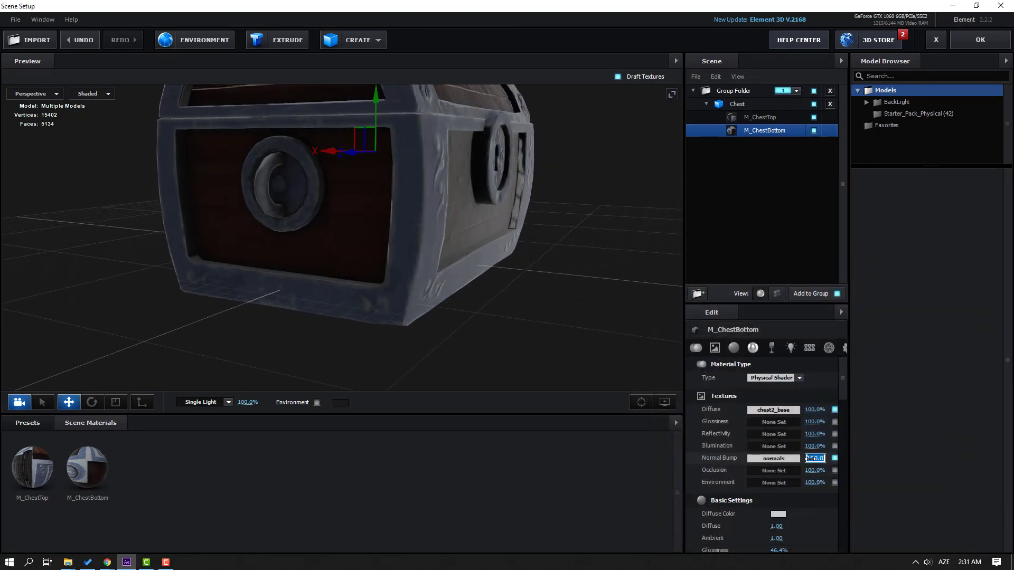
type("300")
key("Return")
left_click_drag(521, 192, 410, 314)
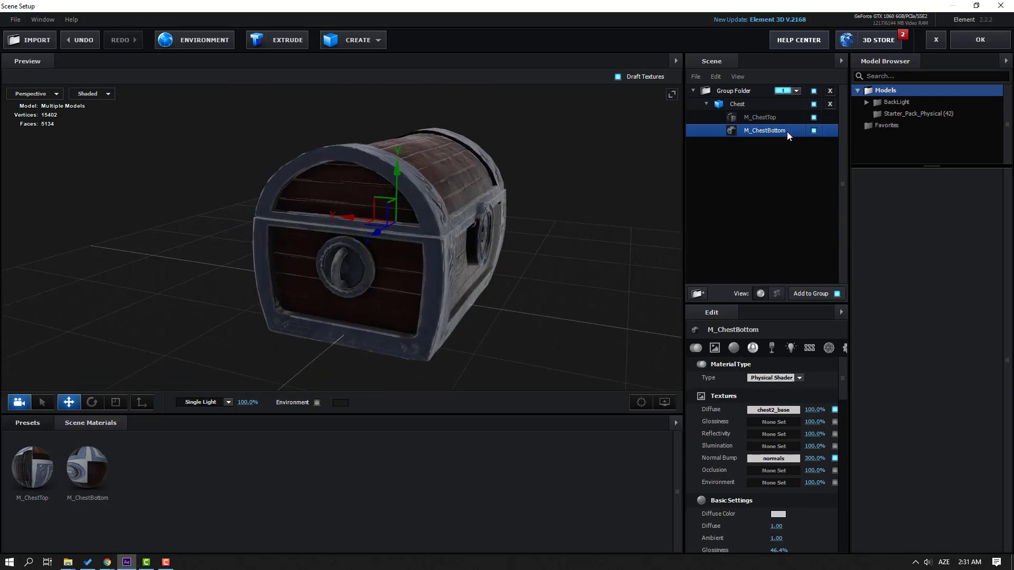
left_click(706, 106)
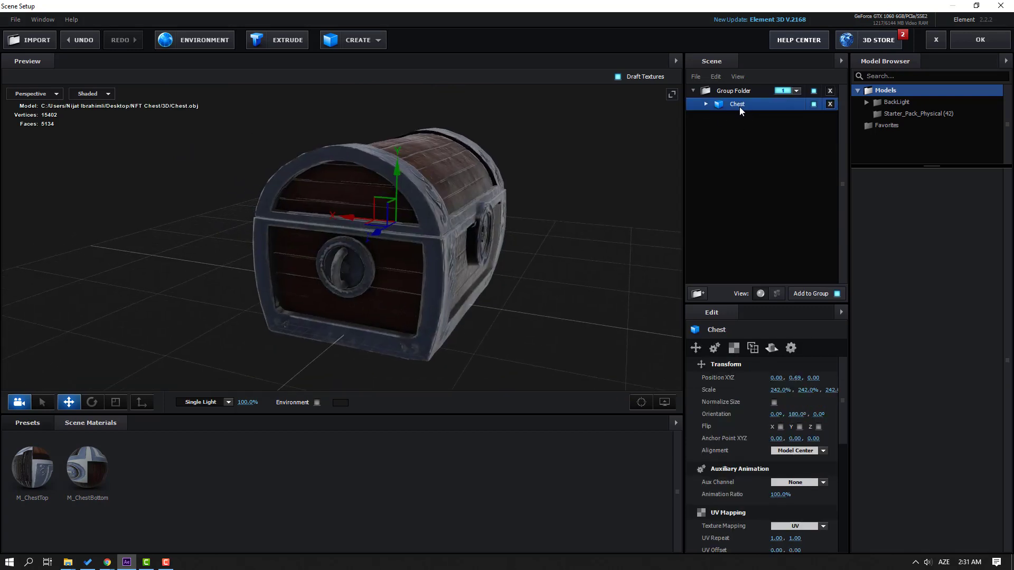
- Duplicate the Chest model and name the copies Chest1 and Chest_2
key("ctrl+d")
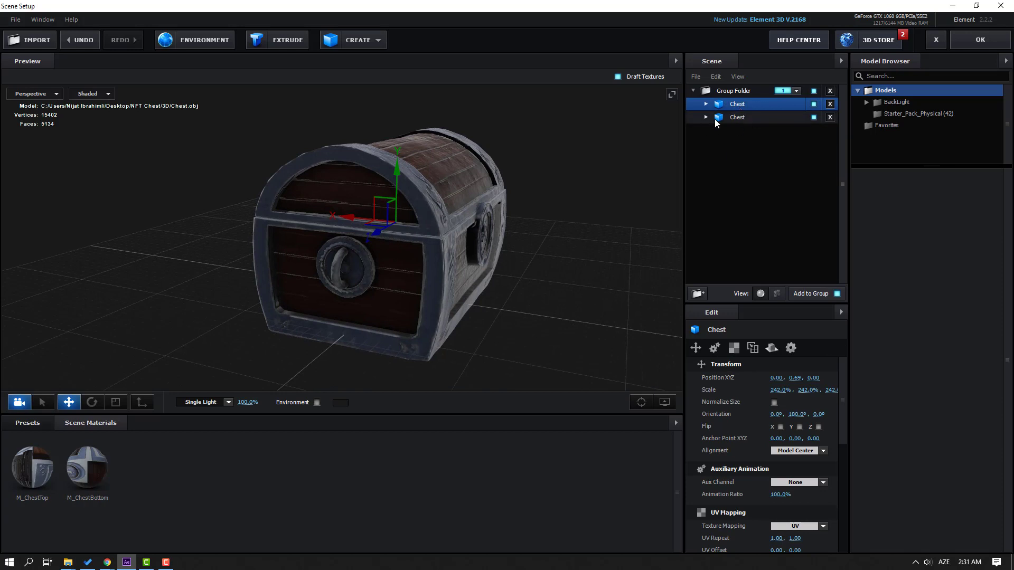
double_click(744, 122)
left_click(506, 284)
type("1")
key("Return")
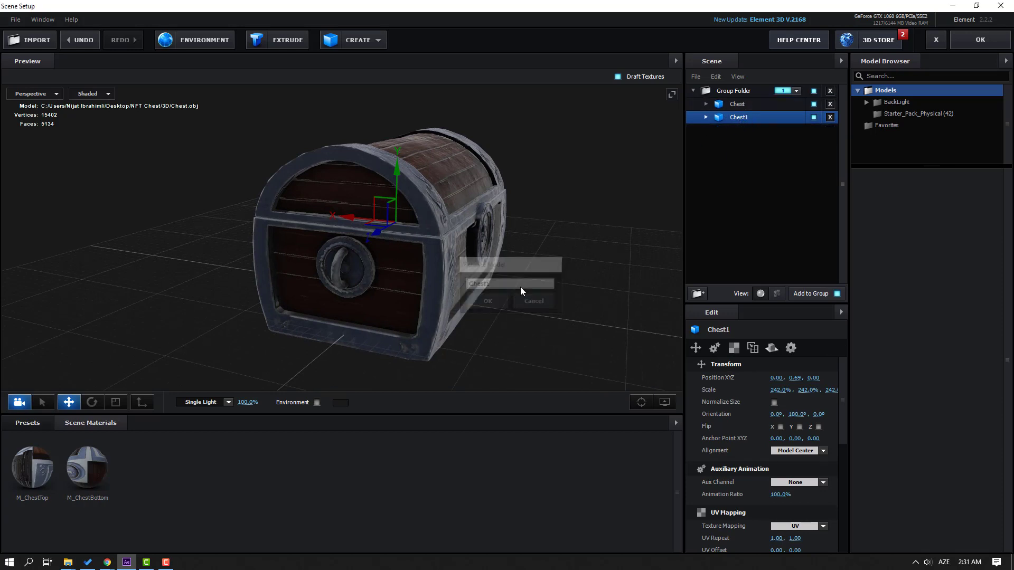
double_click(743, 103)
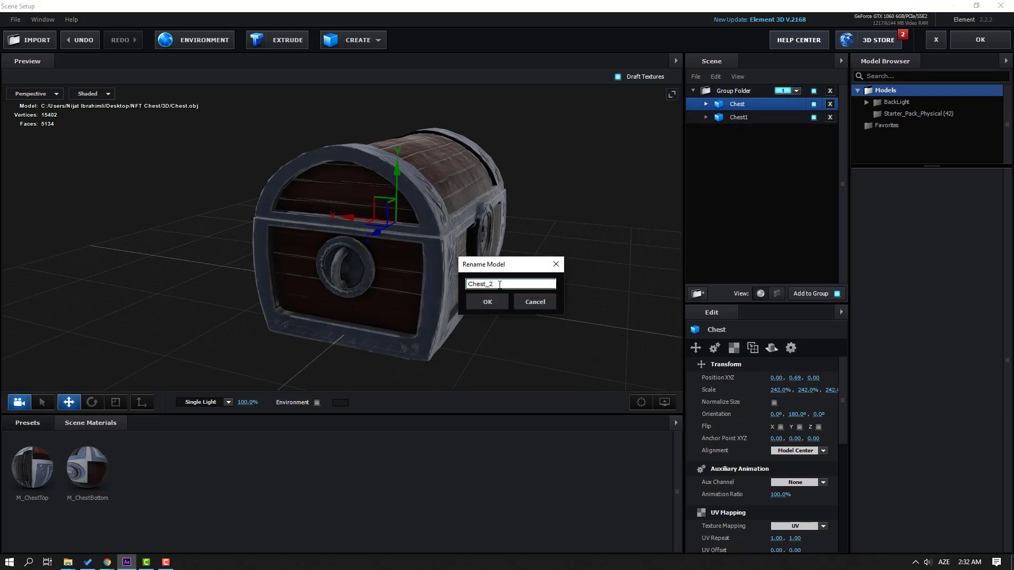
key("Return")
- Disable M_ChestBottom in Chest1 and M_ChestTop in Chest_2
left_click(707, 116)
left_click(739, 116)
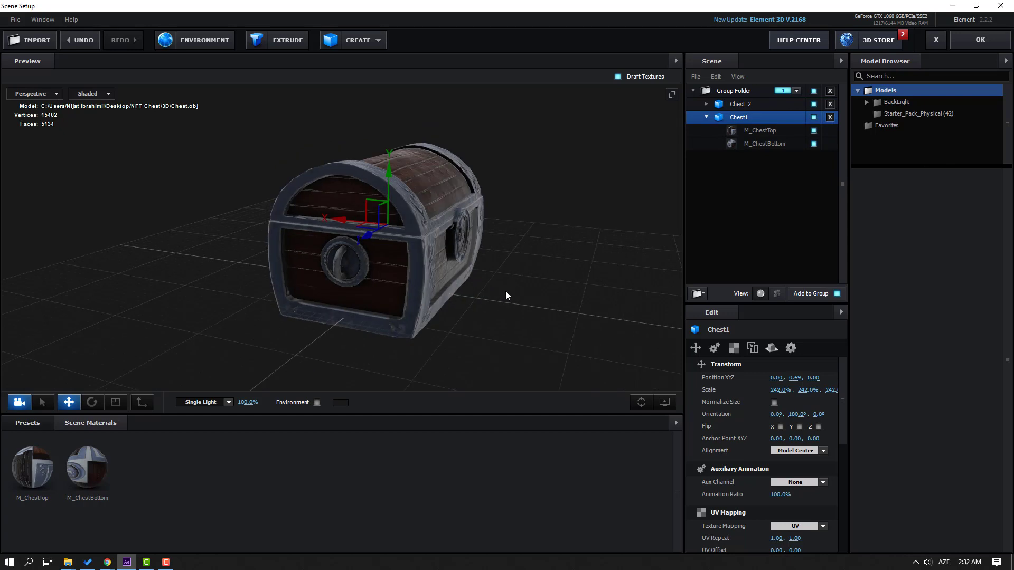
left_click(768, 146)
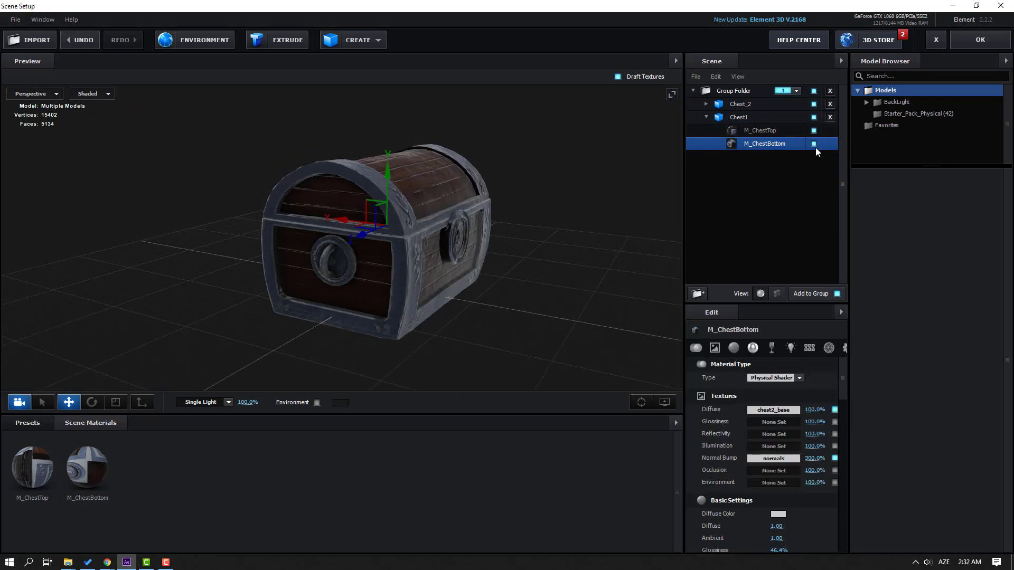
left_click(706, 104)
left_click(707, 103)
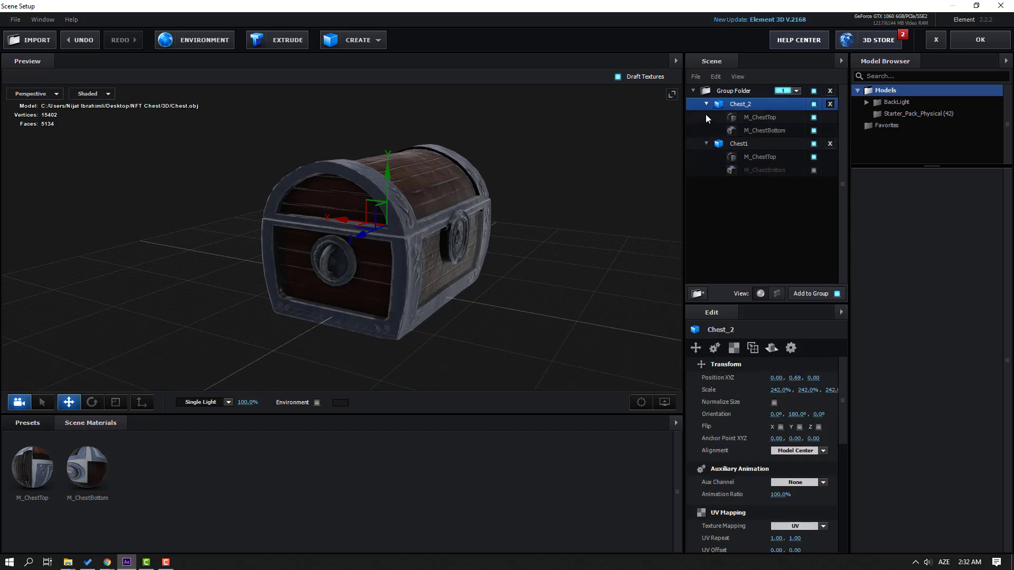
left_click(764, 122)
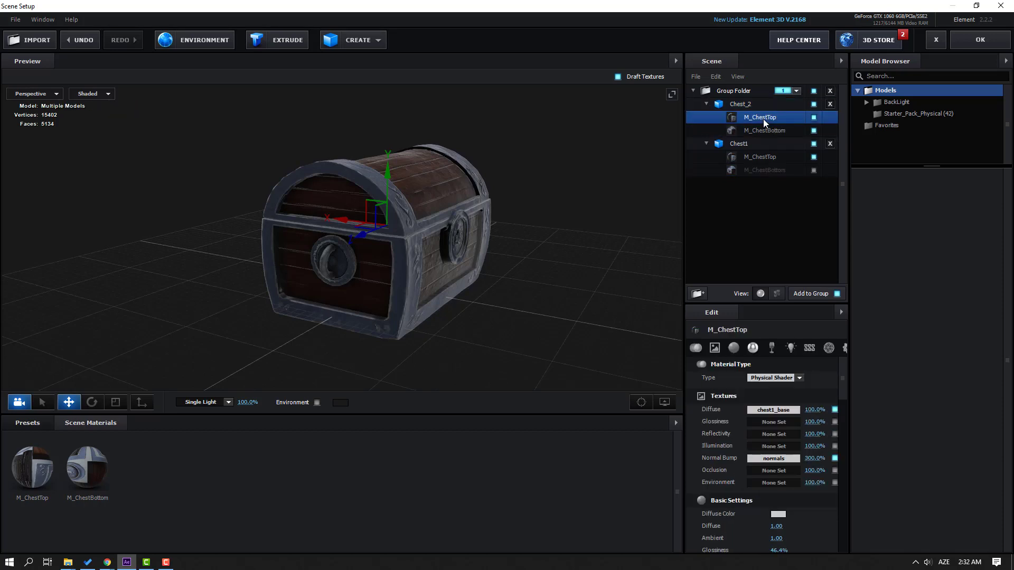
left_click(813, 117)
left_click(709, 104)
- Hide both the Chest1 and Chest_2 models
left_click(708, 117)
left_click(813, 117)
left_click(813, 117)
left_click(814, 104)
left_click(814, 104)
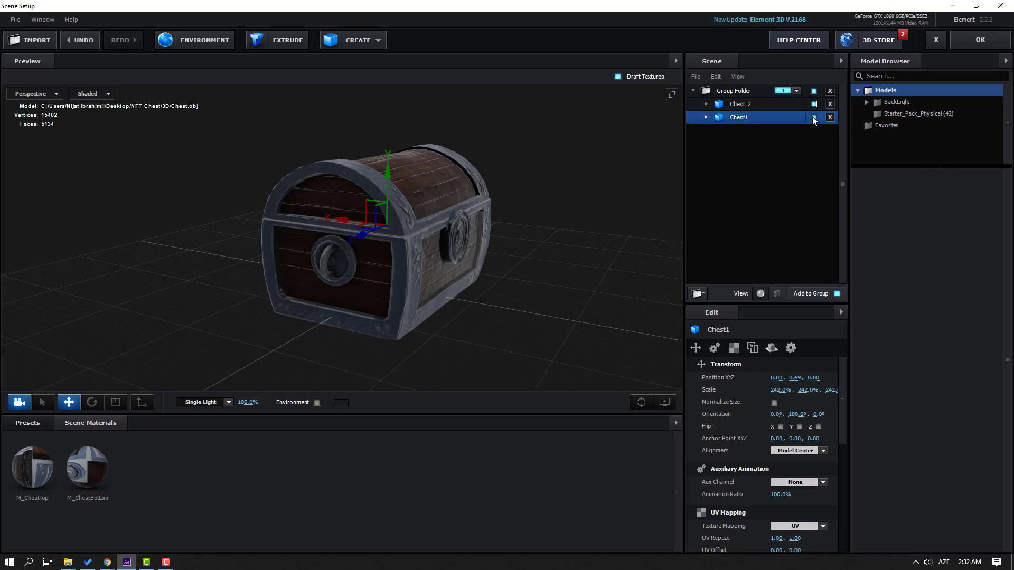
left_click(814, 117)
left_click(813, 104)
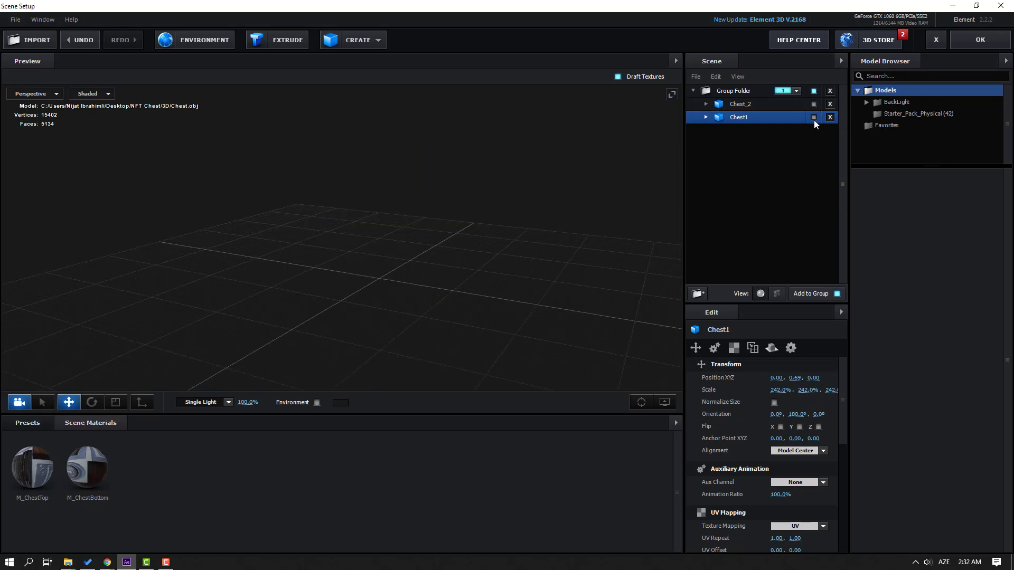
- Move Chest1's anchor point to the lid hinge (-0.32, 0.08, 0.00) and show Chest_2
scroll(239, 239, "up", 4)
left_click_drag(239, 239, 301, 214)
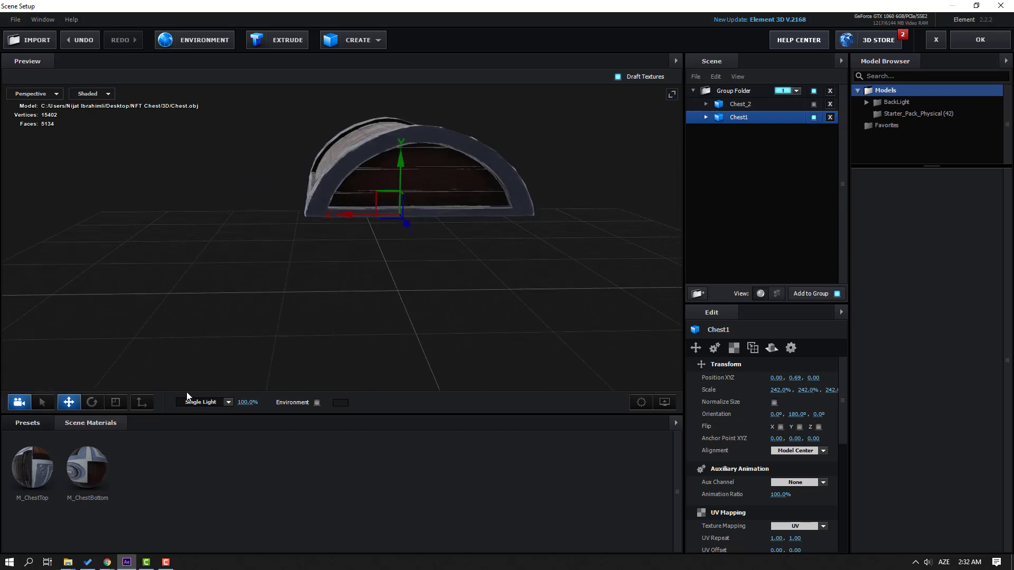
left_click(143, 402)
left_click_drag(353, 213, 289, 181)
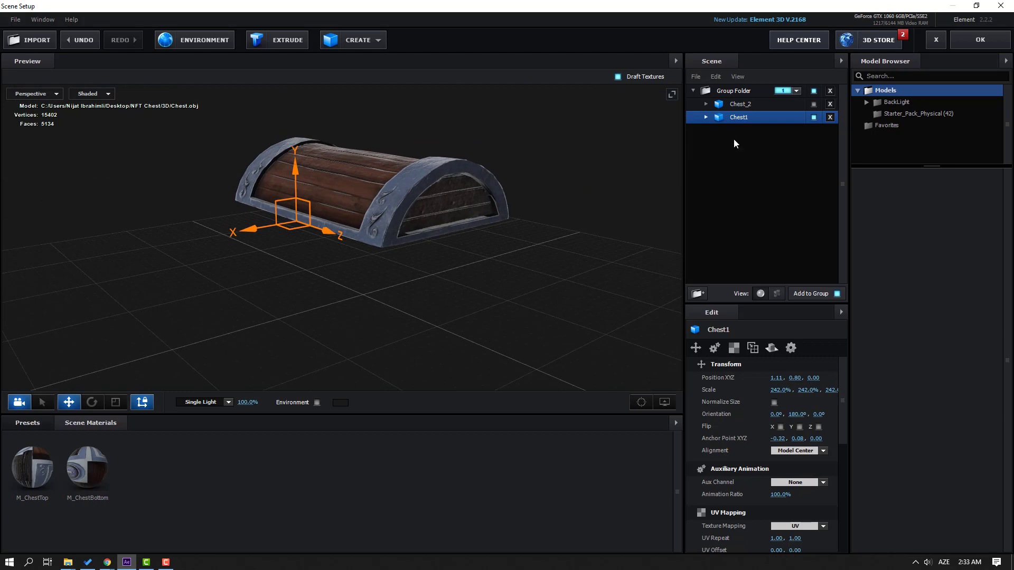
left_click(814, 105)
left_click_drag(417, 256, 155, 403)
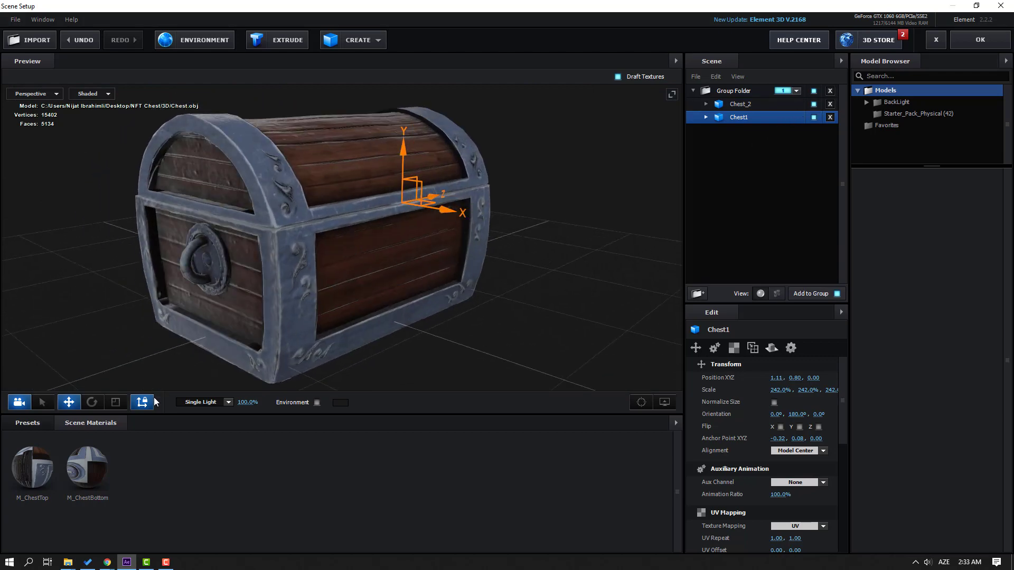
left_click(147, 407)
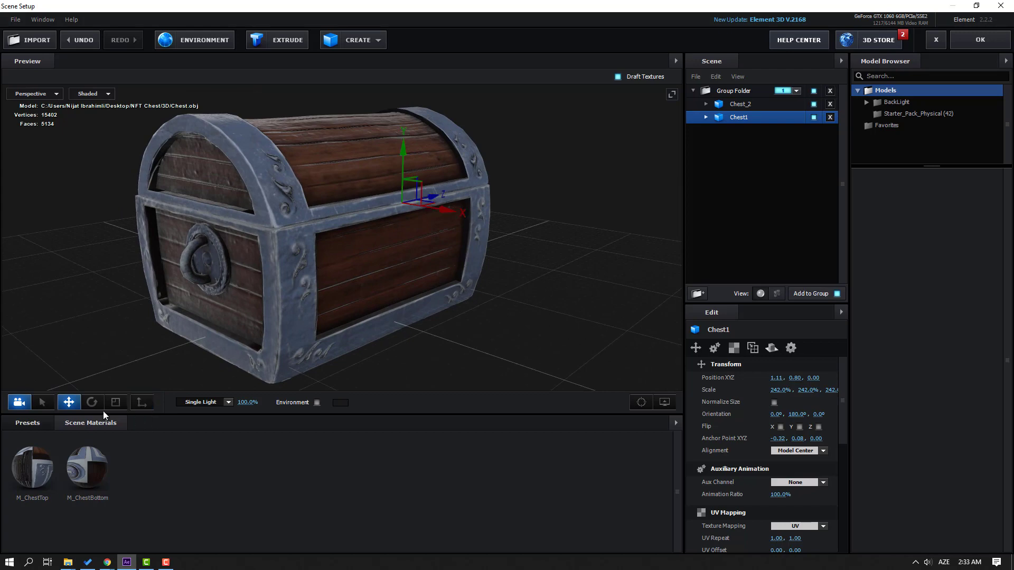
- Test-rotate the lid open, undo the rotation, and hide Chest1 again
left_click(92, 403)
left_click_drag(288, 294, 267, 251)
mouse_move(355, 163)
left_mouse_down()
mouse_move(487, 99)
mouse_move(394, 149)
mouse_move(372, 173)
mouse_move(483, 115)
mouse_move(421, 135)
mouse_move(351, 179)
left_mouse_up()
key("ctrl+z")
scroll(181, 205, "down", 3)
middle_click_drag(331, 259, 340, 273)
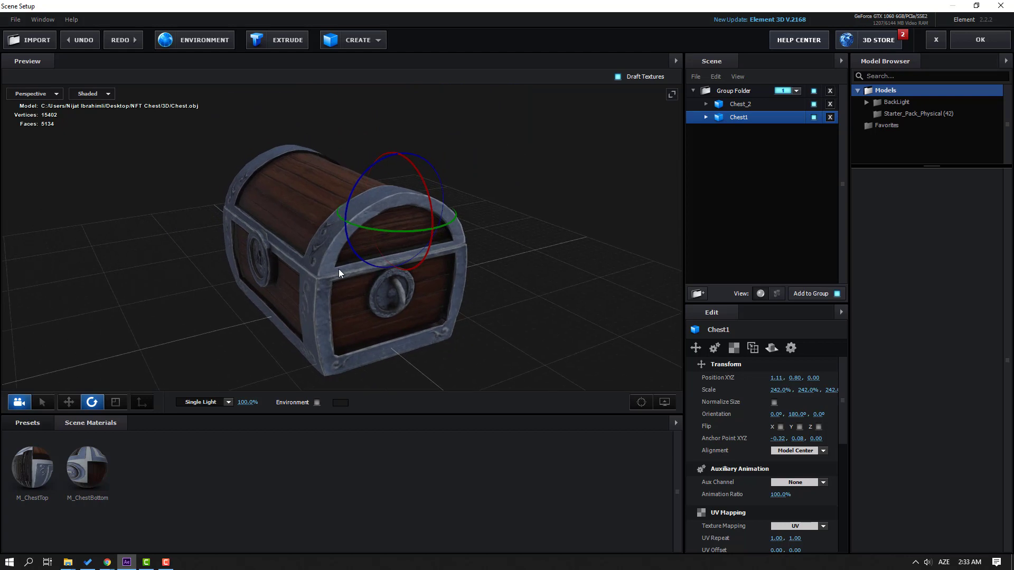
left_click_drag(147, 248, 238, 243)
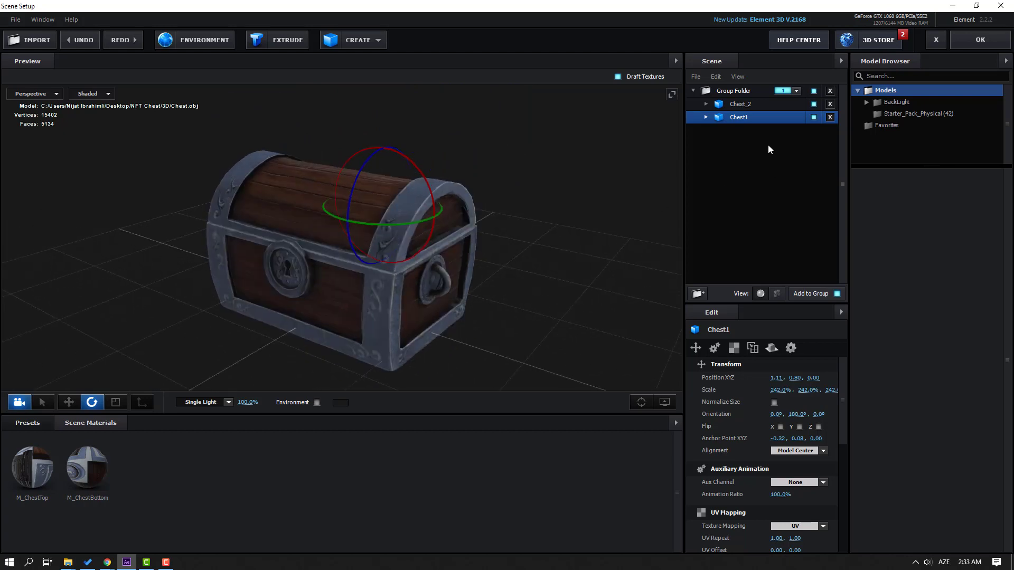
left_click(814, 117)
- Import bitcoin.obj from the 3D Bitcoin folder
left_click(27, 40)
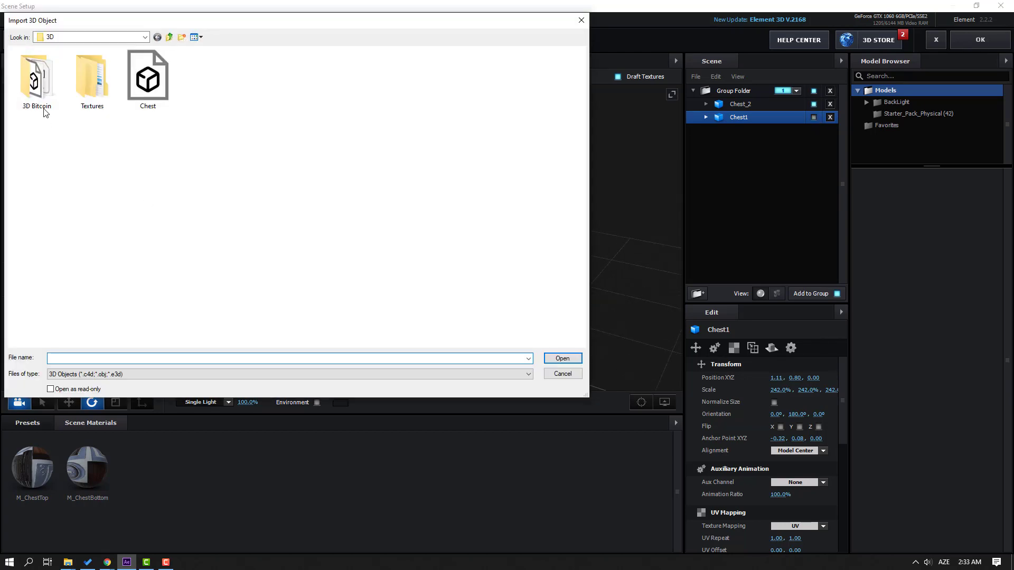
double_click(37, 82)
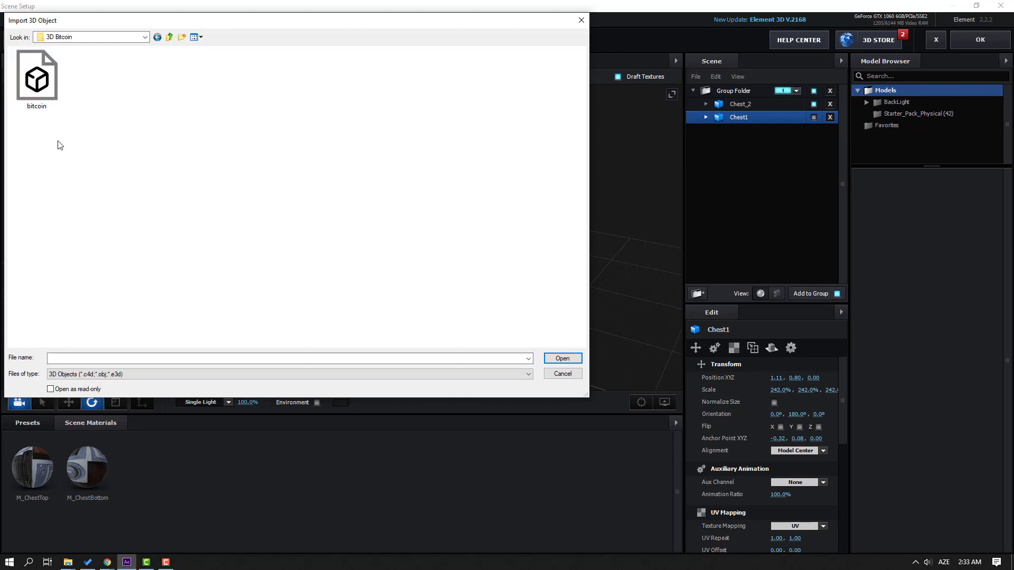
left_click(42, 93)
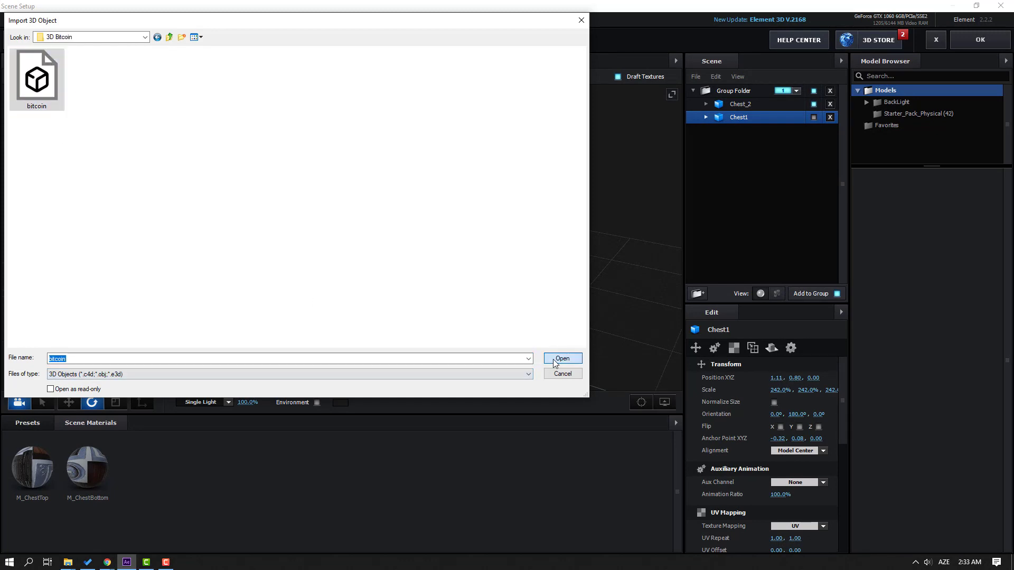
left_click(553, 359)
left_click(576, 384)
- Raise the coin to -0.04, 1.52, 0.00 and rotate it upright to 90, 9.4, 90
left_click(68, 402)
left_click_drag(347, 235, 327, 142)
scroll(381, 247, "up", 3)
left_click_drag(380, 247, 245, 335)
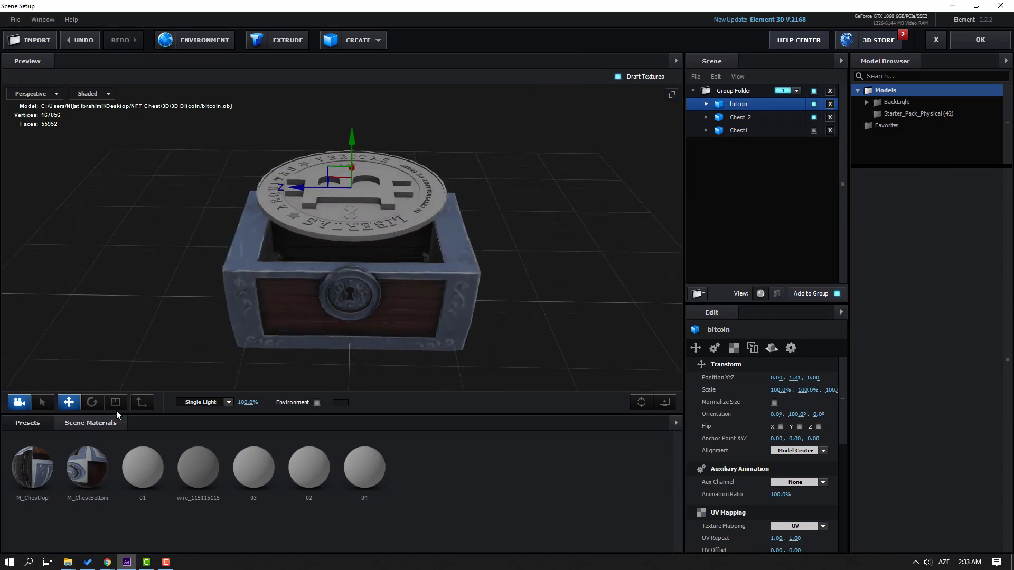
left_click(91, 402)
left_click_drag(379, 217, 208, 221)
left_click_drag(256, 252, 382, 207)
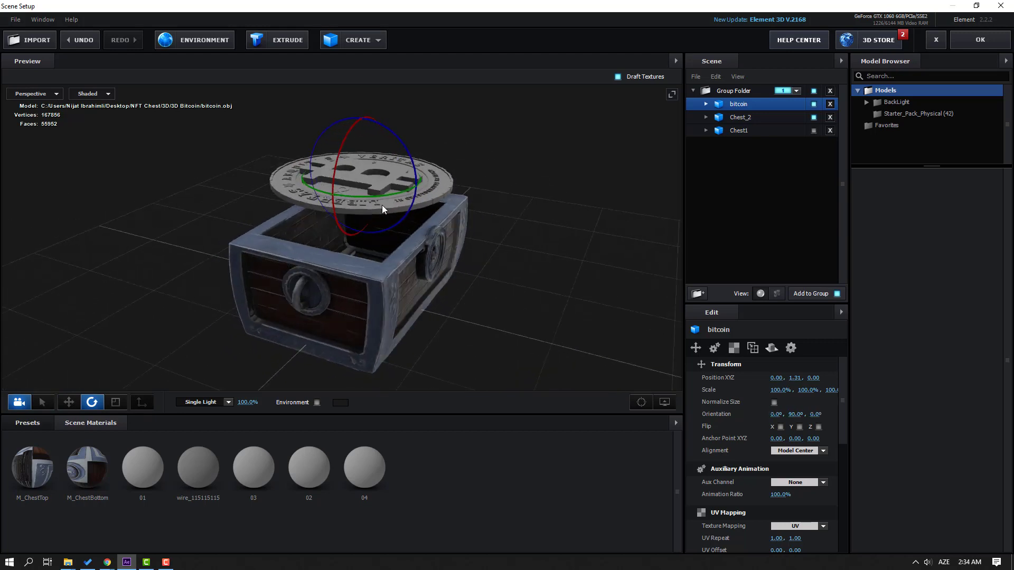
left_click_drag(396, 137, 463, 200)
- Scale the bitcoin coin to 73.1%
left_click(114, 404)
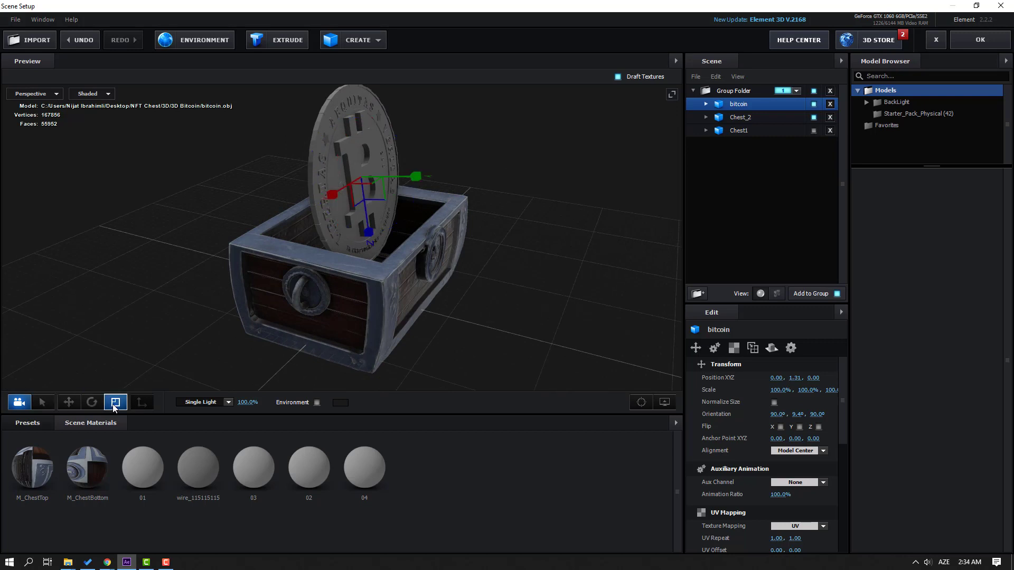
left_click_drag(344, 220, 335, 221)
mouse_move(424, 236)
left_mouse_down()
mouse_move(360, 235)
mouse_move(407, 236)
left_mouse_up()
left_click_drag(361, 189, 364, 187)
scroll(295, 238, "up", 3)
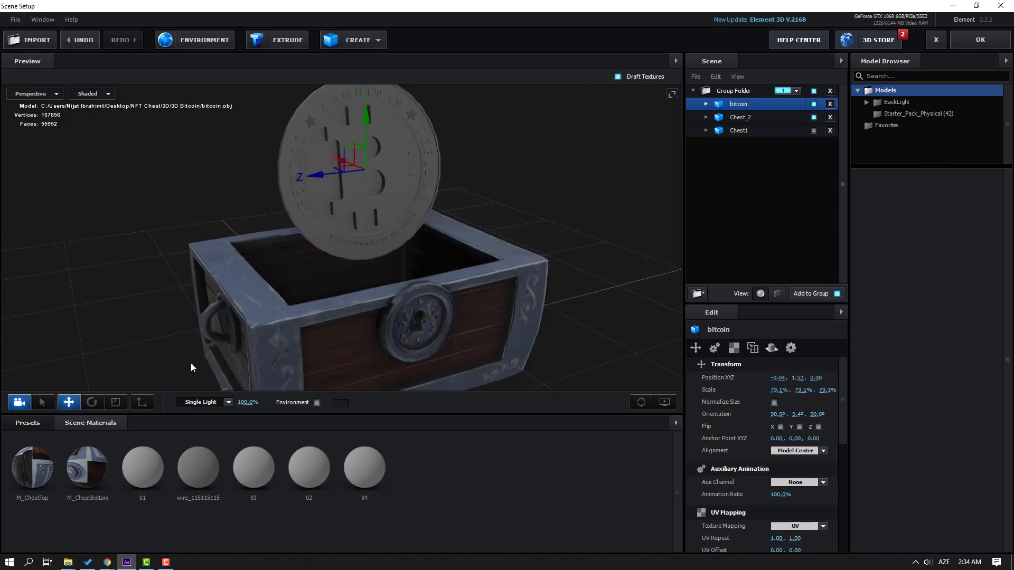
- Apply the Gold physical preset to the coin's B symbol
left_click(39, 423)
scroll(53, 476, "down", 3)
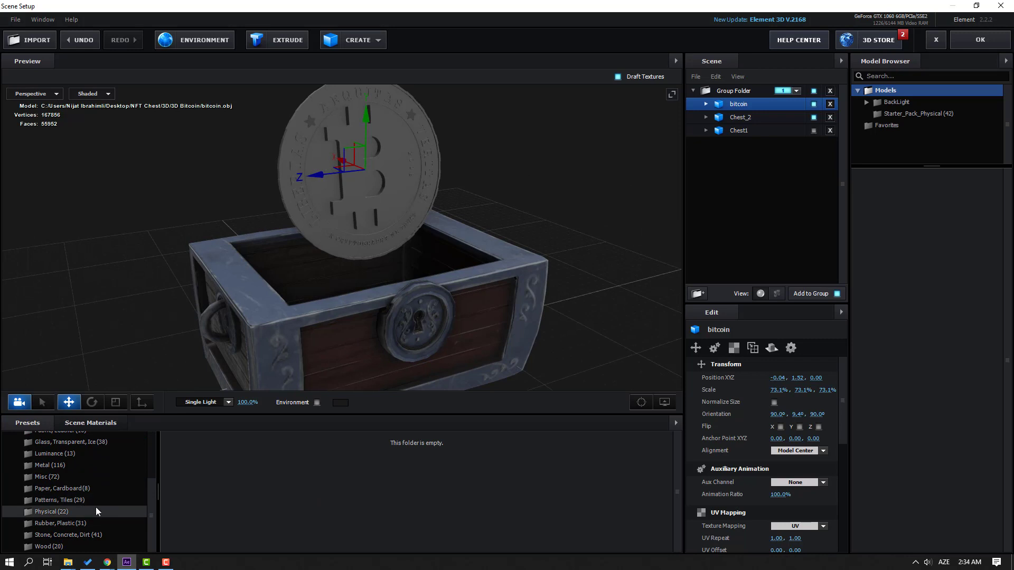
left_click(60, 514)
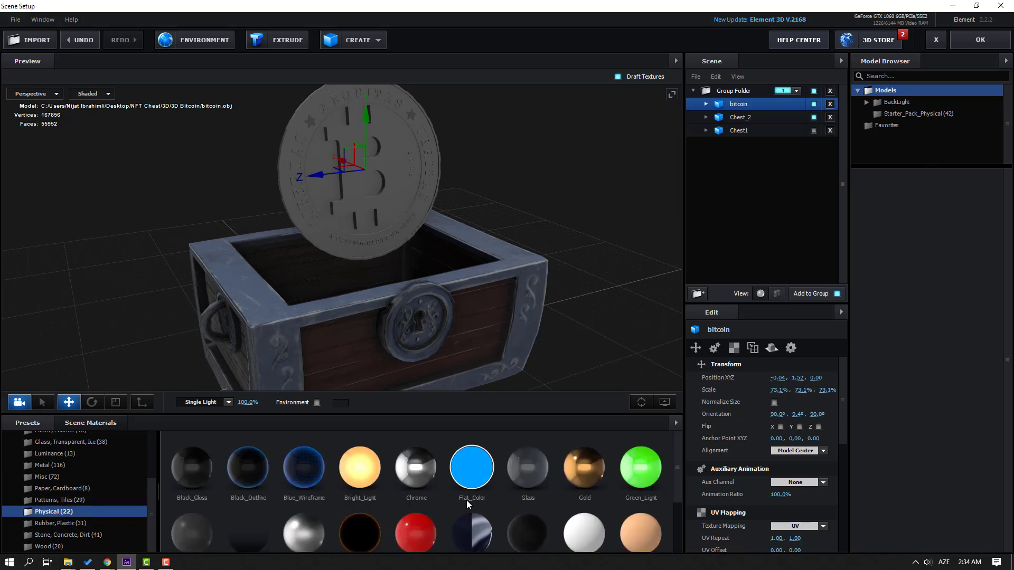
scroll(327, 243, "up", 5)
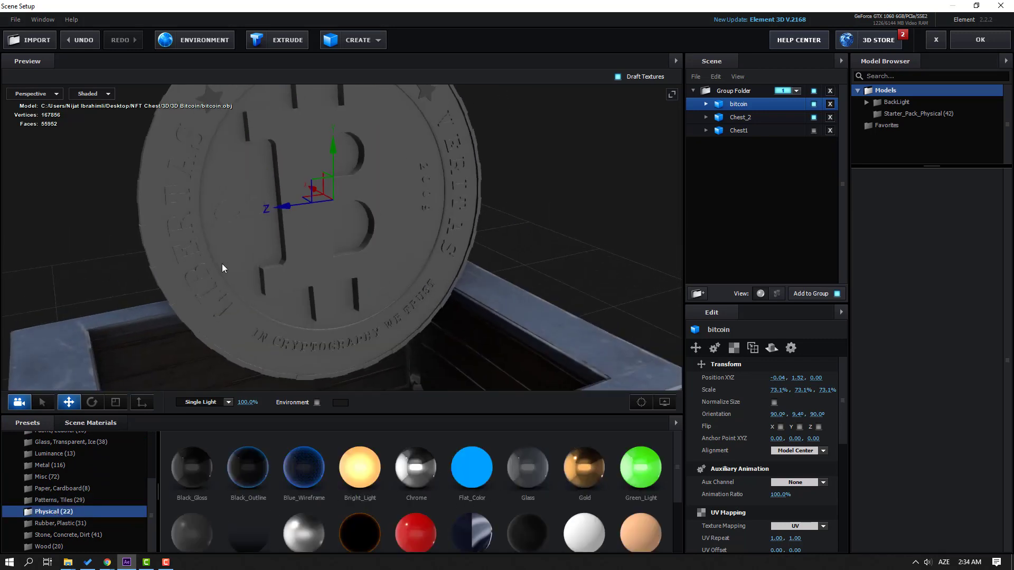
left_click_drag(222, 264, 245, 273)
left_click_drag(578, 467, 341, 181)
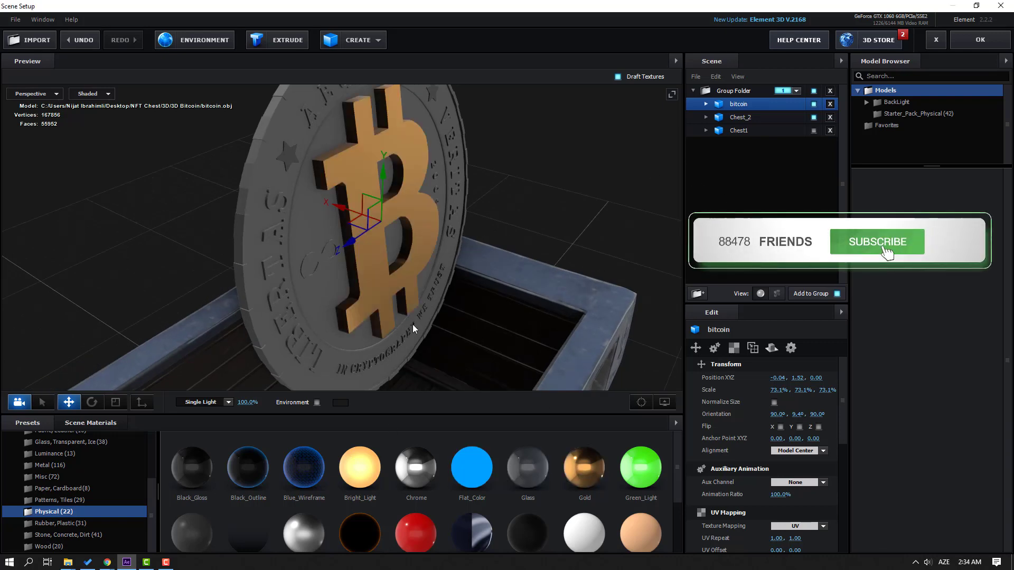
- Apply the Bright_Light material to the coin's stars and lettering
mouse_move(465, 303)
left_mouse_down()
mouse_move(474, 304)
mouse_move(461, 305)
left_mouse_up()
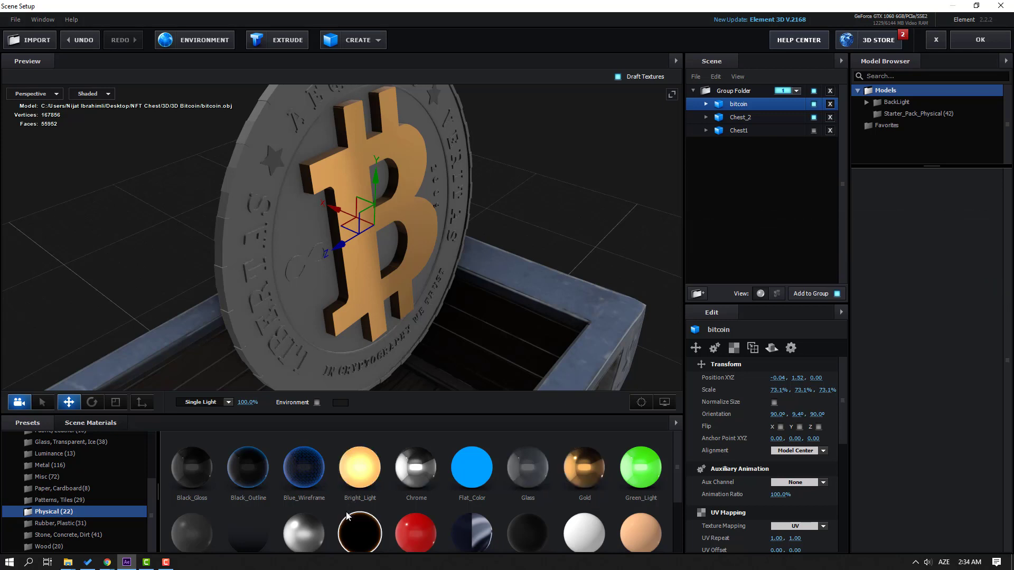
left_click_drag(360, 470, 259, 217)
scroll(455, 169, "up", 3)
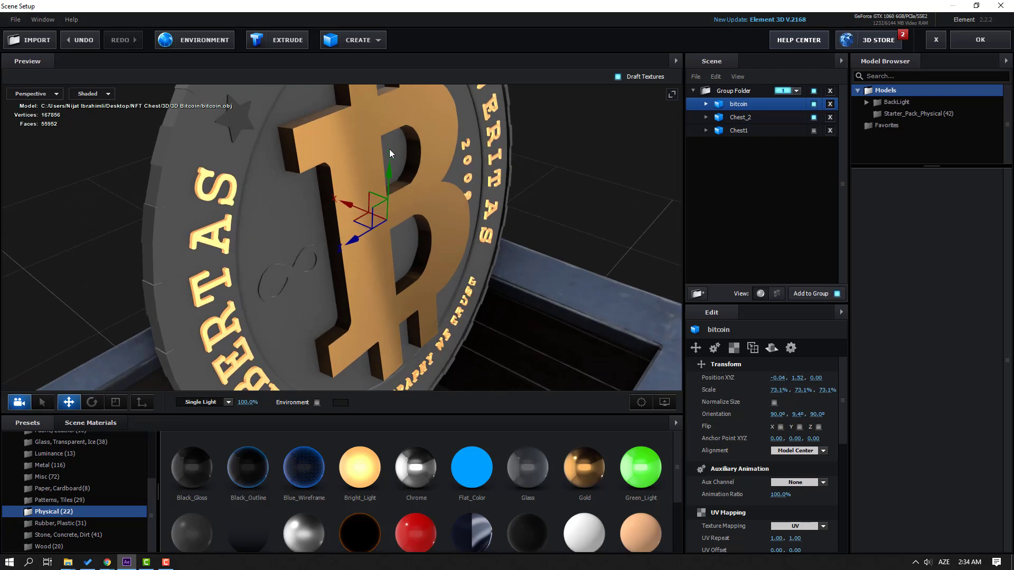
middle_click_drag(390, 151, 444, 227)
left_click_drag(355, 481, 304, 217)
middle_click_drag(459, 338, 434, 178)
left_click_drag(356, 478, 420, 343)
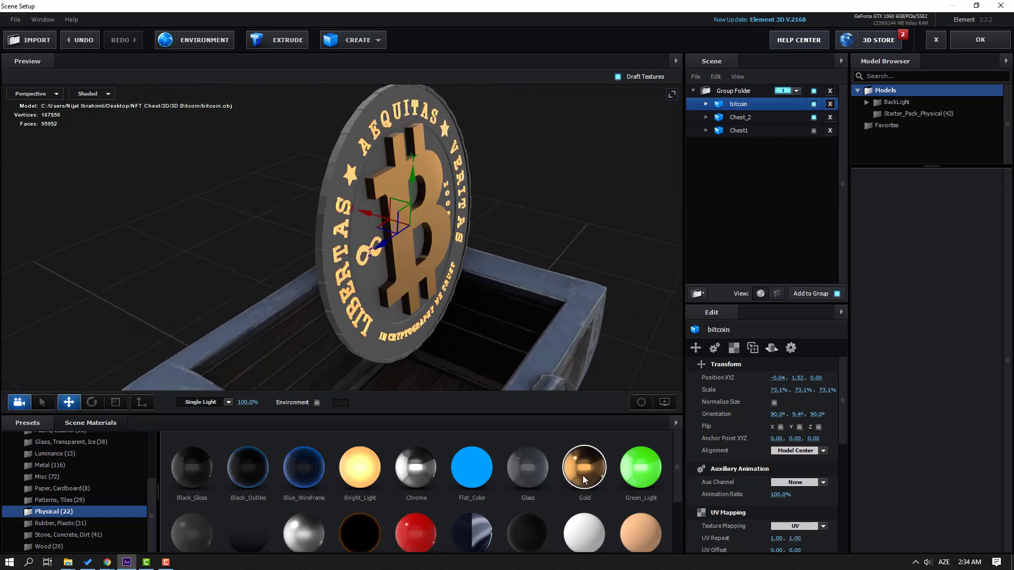
left_click_drag(582, 477, 578, 456)
- Apply the scene's Gold material to the coin's face
left_click(88, 426)
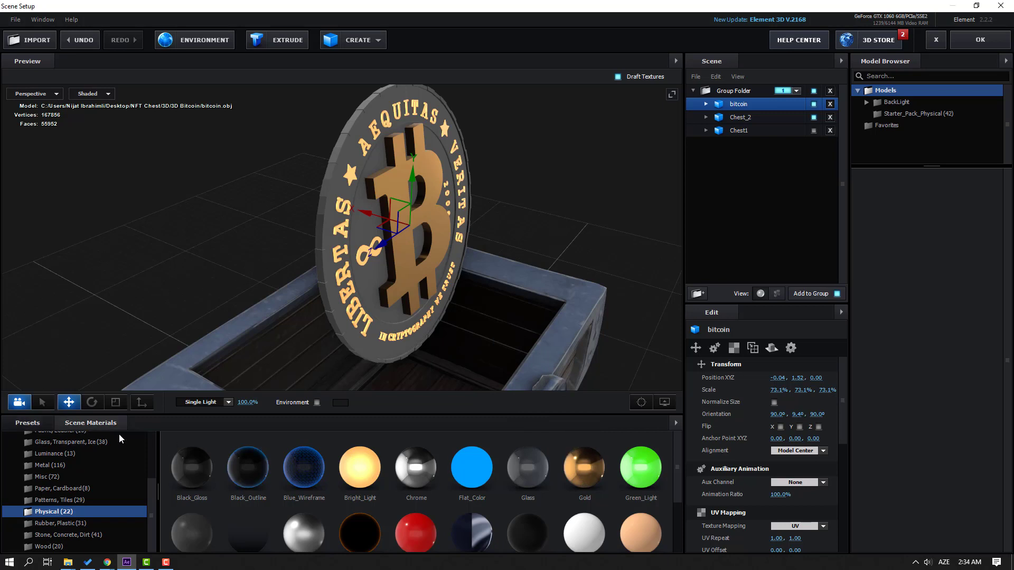
left_click_drag(401, 421, 344, 140)
left_click_drag(408, 323, 630, 143)
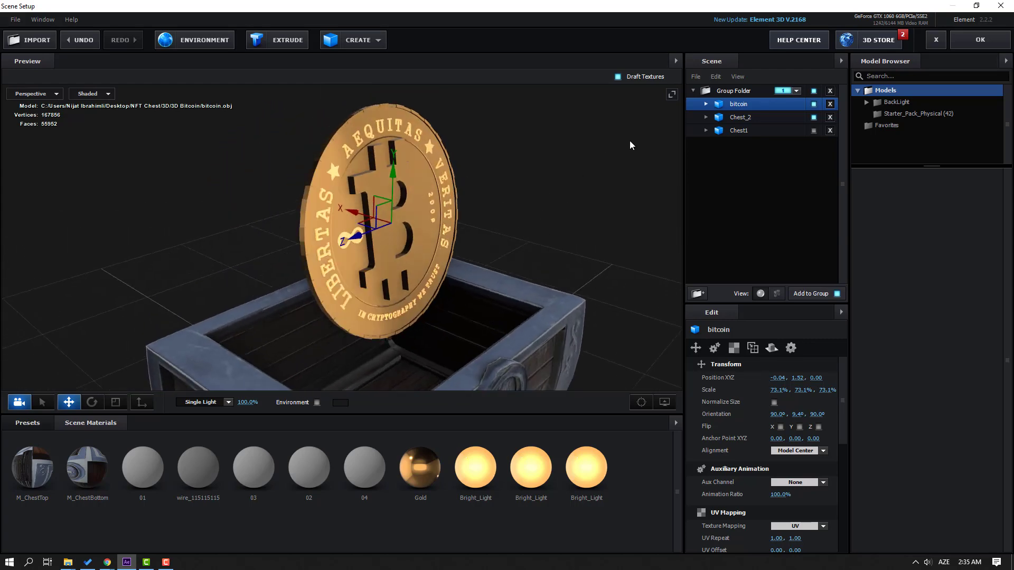
- Turn on environment lighting in the preview and orbit around the chest, leaving the lid hidden
left_click(317, 403)
left_click_drag(412, 348, 497, 283)
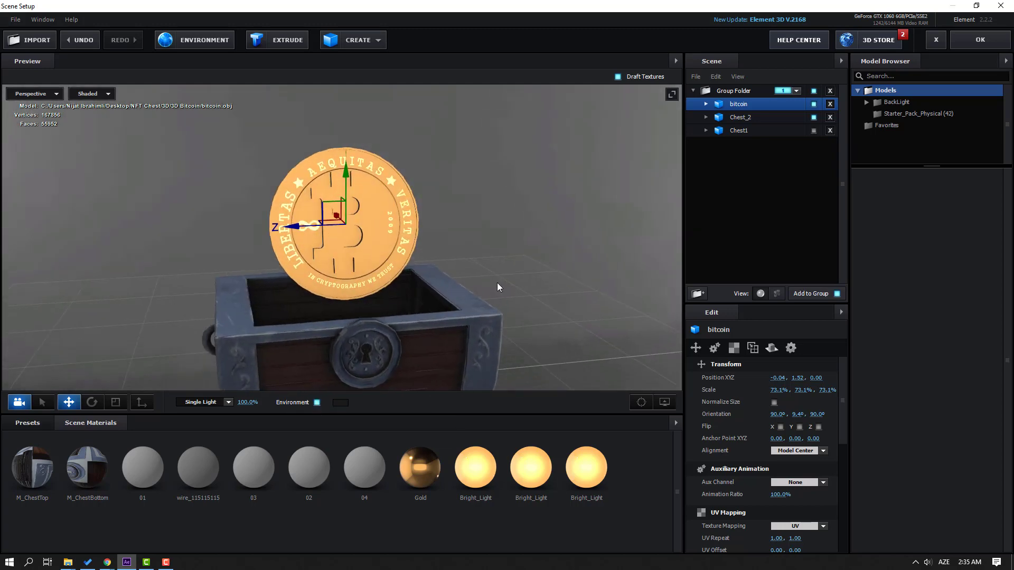
scroll(496, 283, "down", 3)
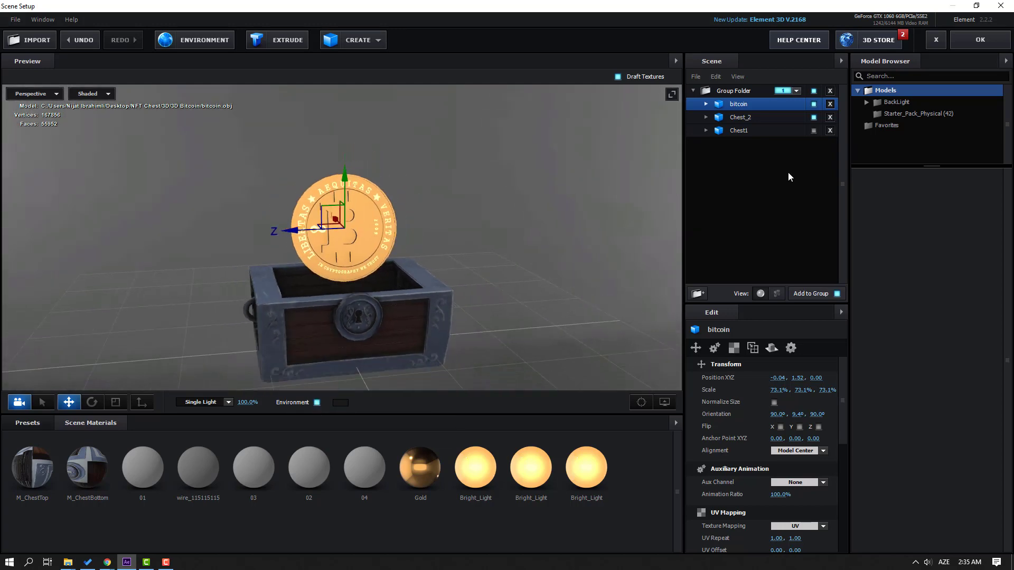
left_click(813, 132)
mouse_move(201, 280)
left_mouse_down()
mouse_move(286, 285)
mouse_move(205, 282)
left_mouse_up()
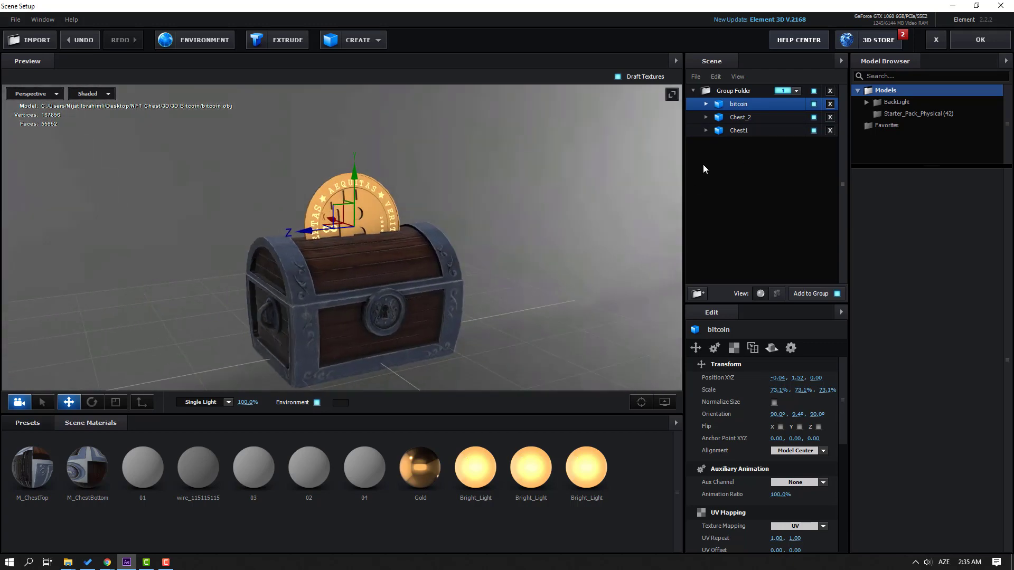
left_click(813, 131)
- Apply the BackLight_2K_42 environment preset from Environment > BackLight_Environments > BackLight_2K
left_click(39, 423)
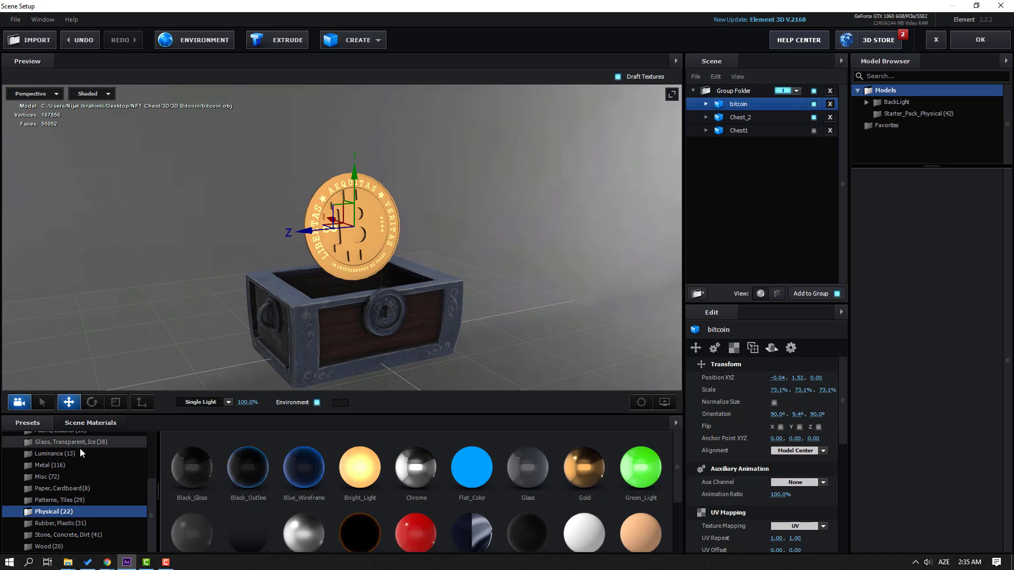
left_click(56, 449)
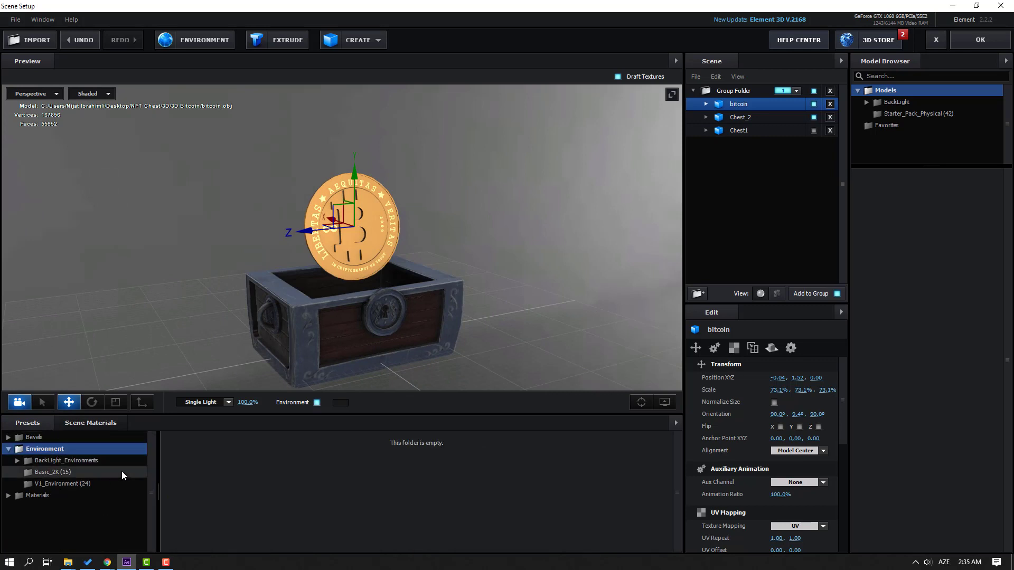
left_click(83, 464)
double_click(92, 462)
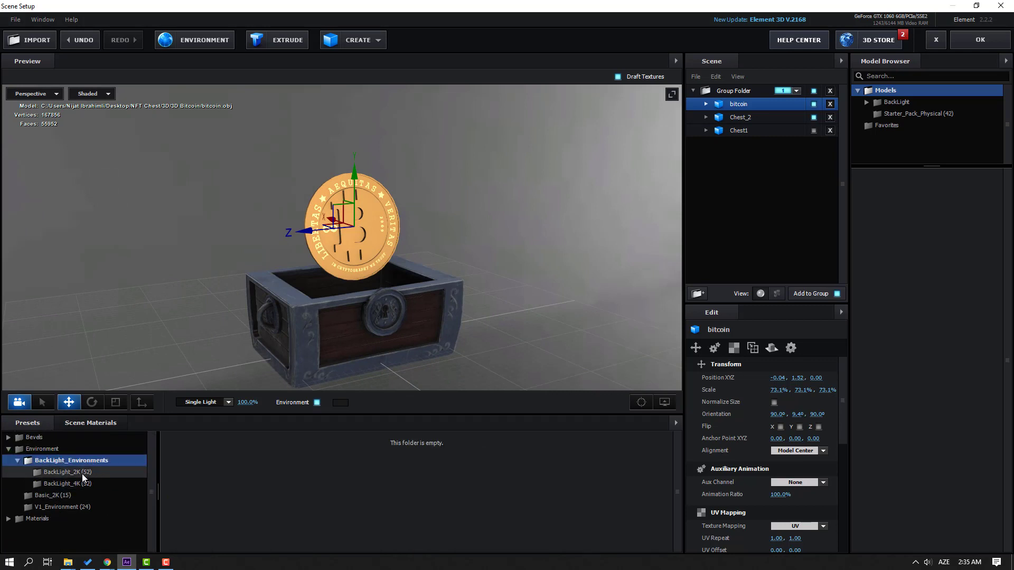
left_click(67, 472)
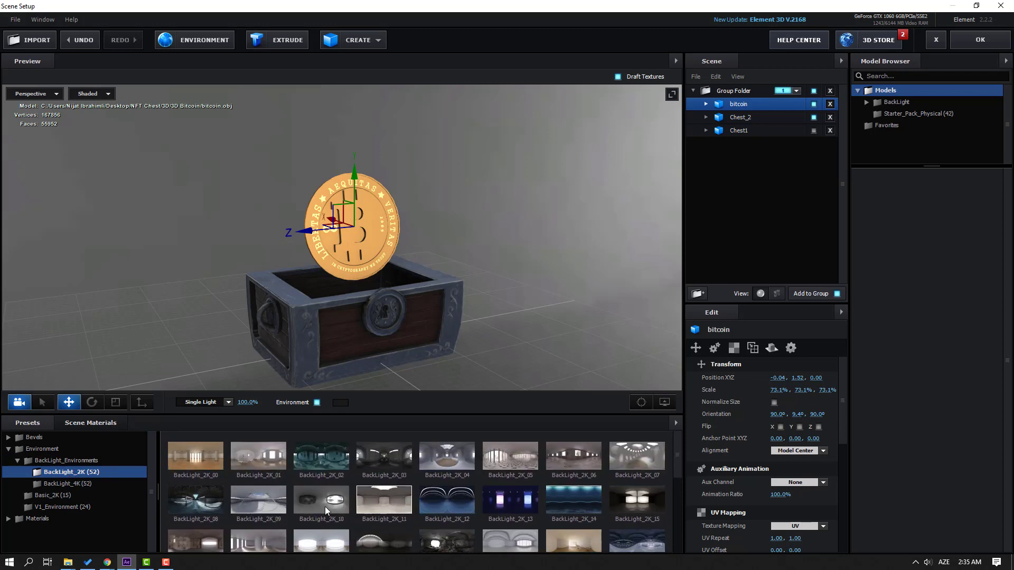
scroll(545, 499, "down", 3)
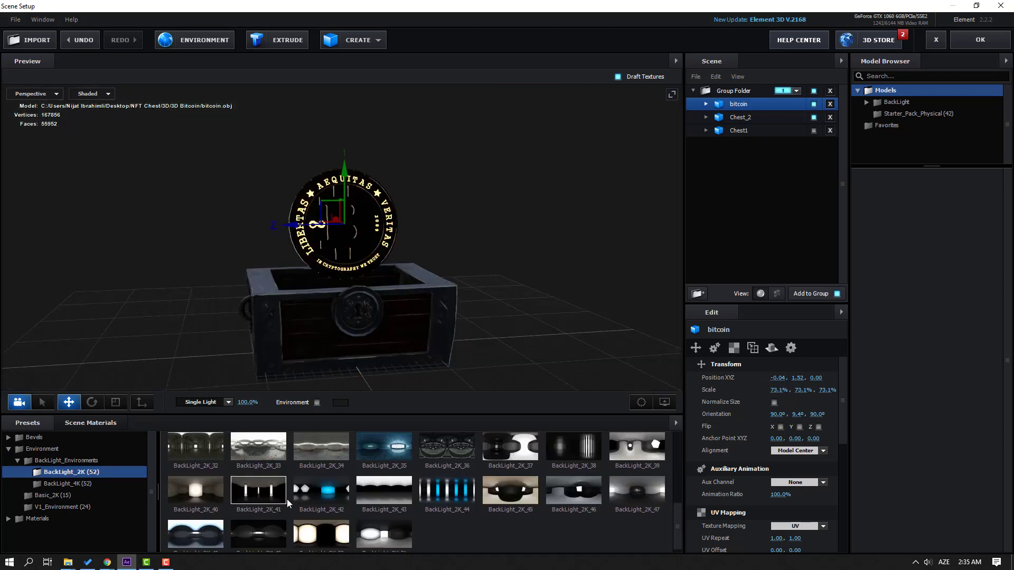
double_click(340, 496)
scroll(356, 229, "up", 8)
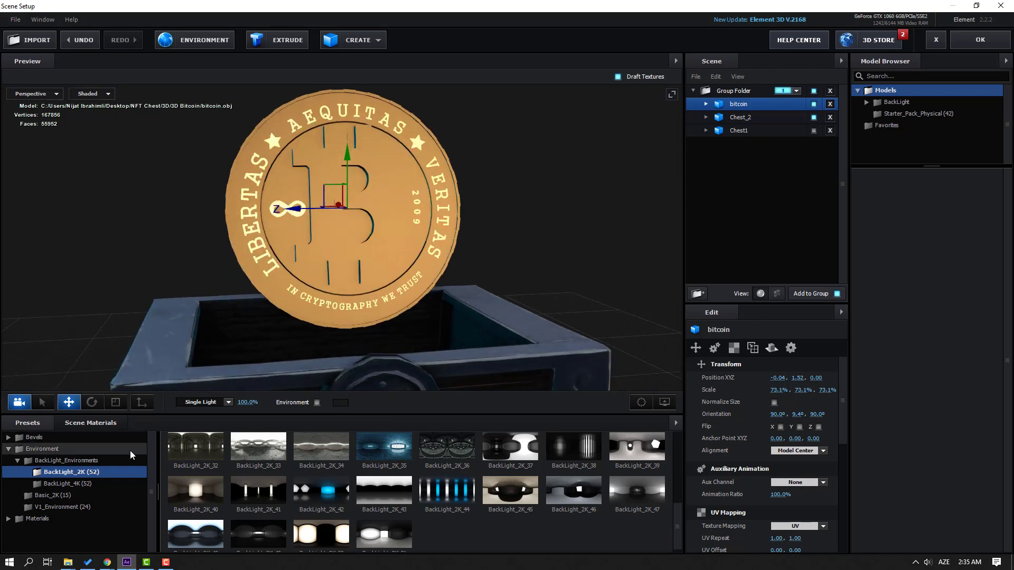
- Test a Black_Outline material on the coin, undo it, and assign the coin to aux Channel 2
left_click(9, 520)
left_click(14, 523)
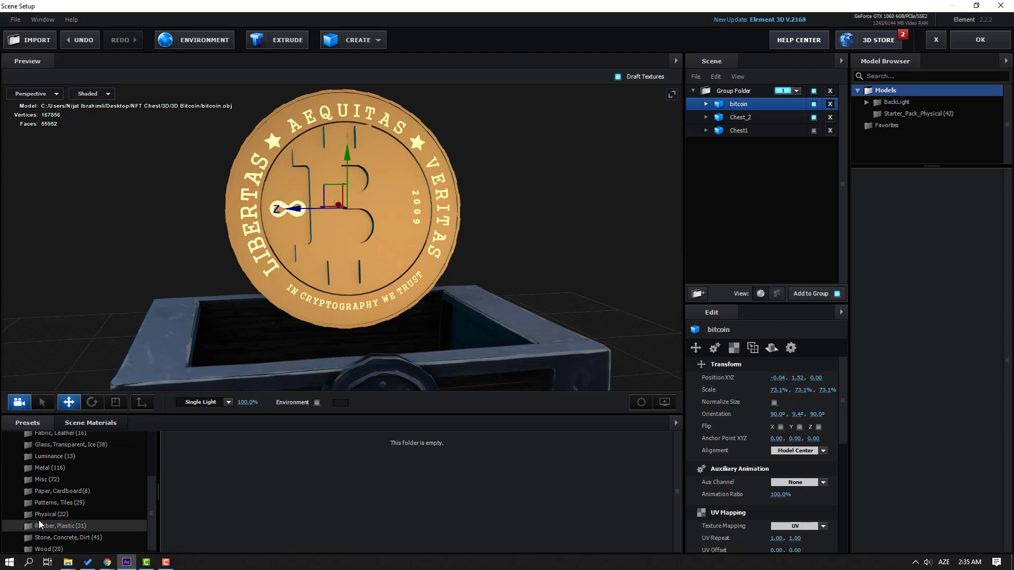
left_click_drag(219, 490, 321, 224)
left_click_drag(313, 273, 334, 275)
key("ctrl+z")
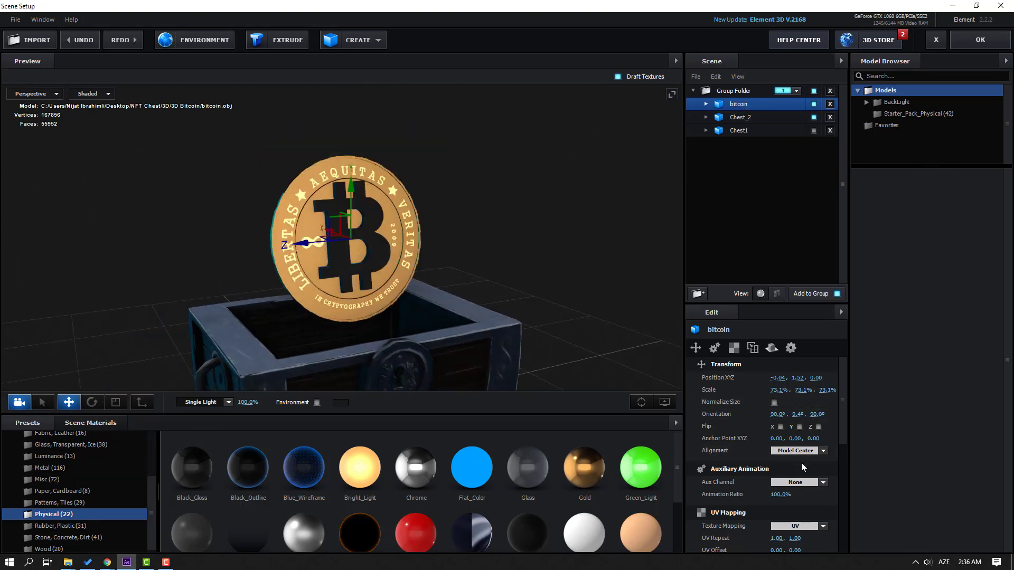
left_click(798, 482)
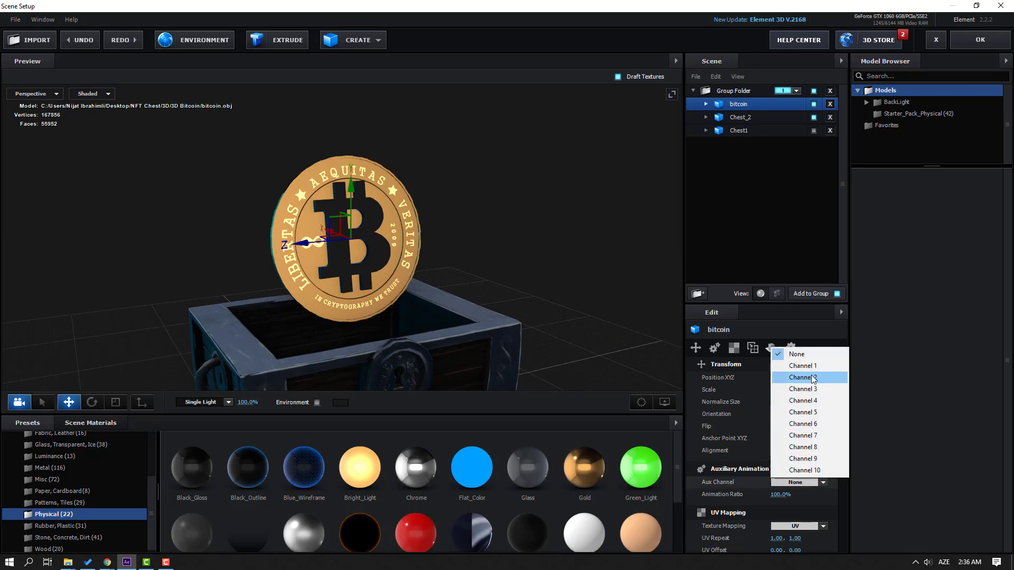
left_click(803, 378)
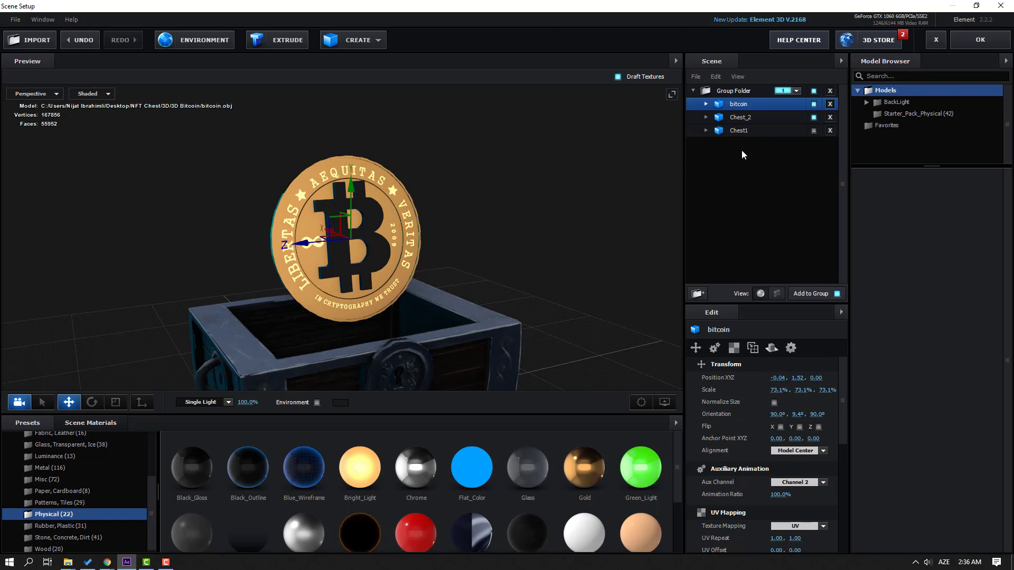
- Make Chest1's lid visible, assign Chest1 to aux Channel 1, and apply the scene
left_click(743, 133)
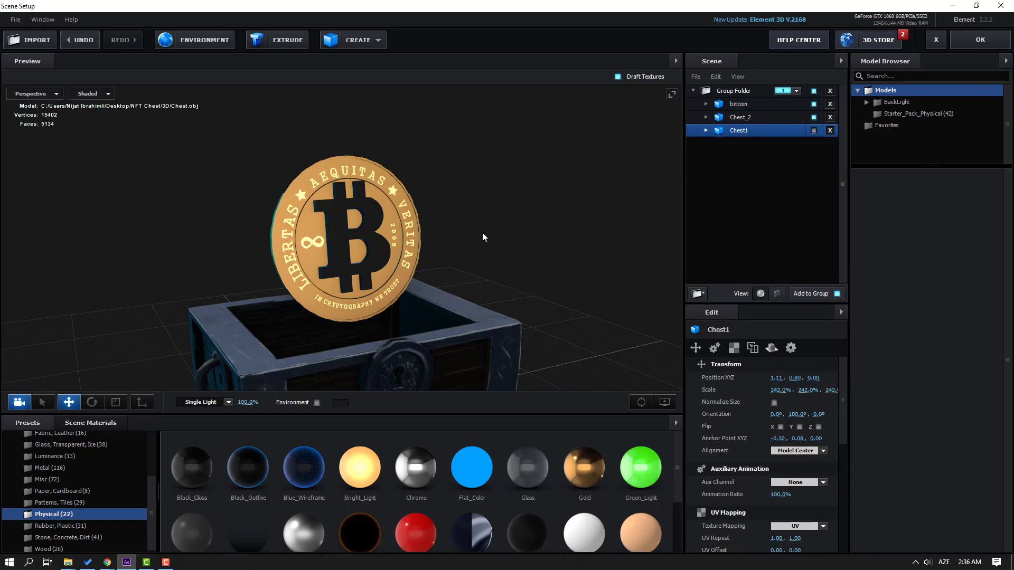
left_click(814, 131)
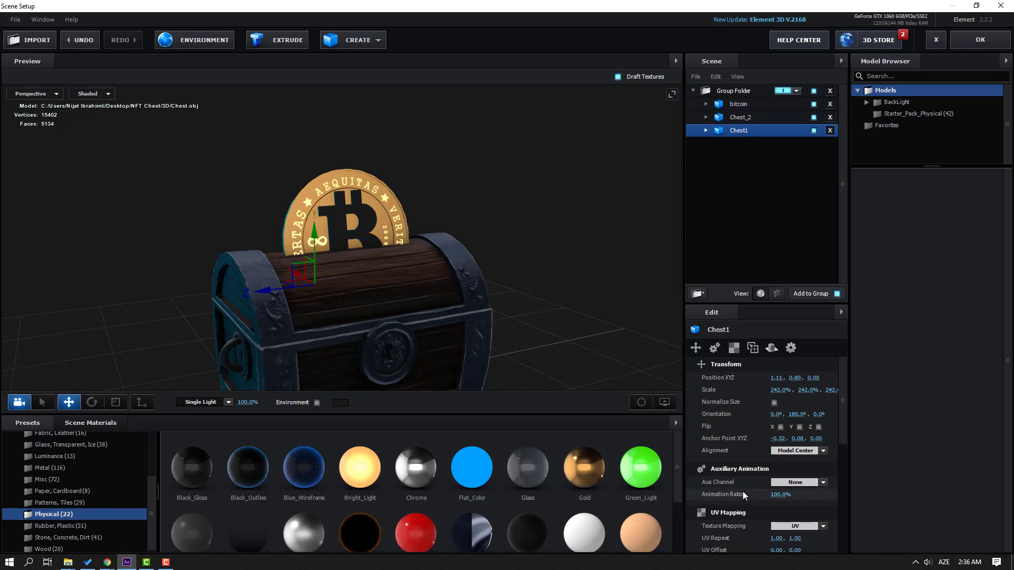
left_click(783, 485)
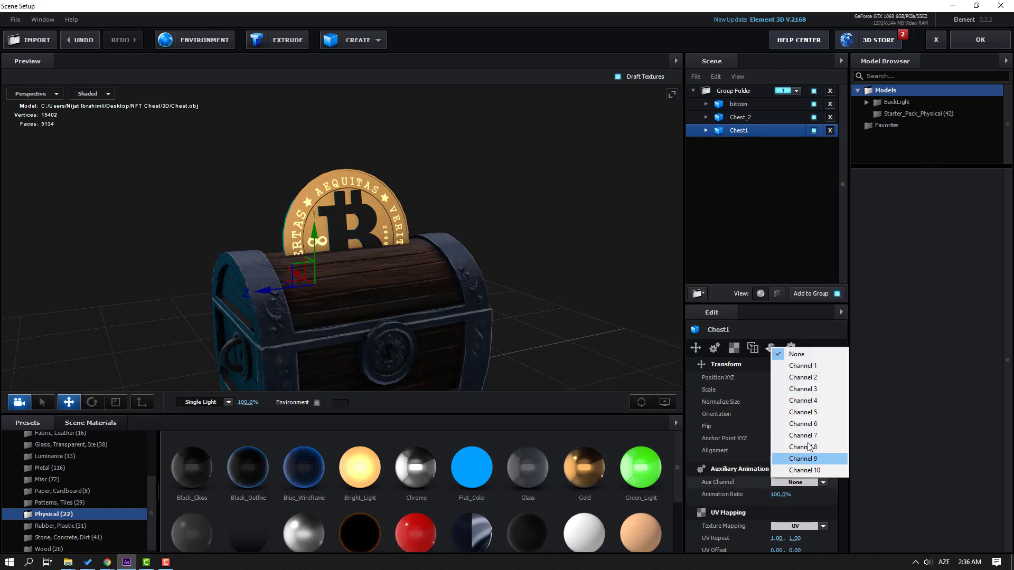
left_click(810, 366)
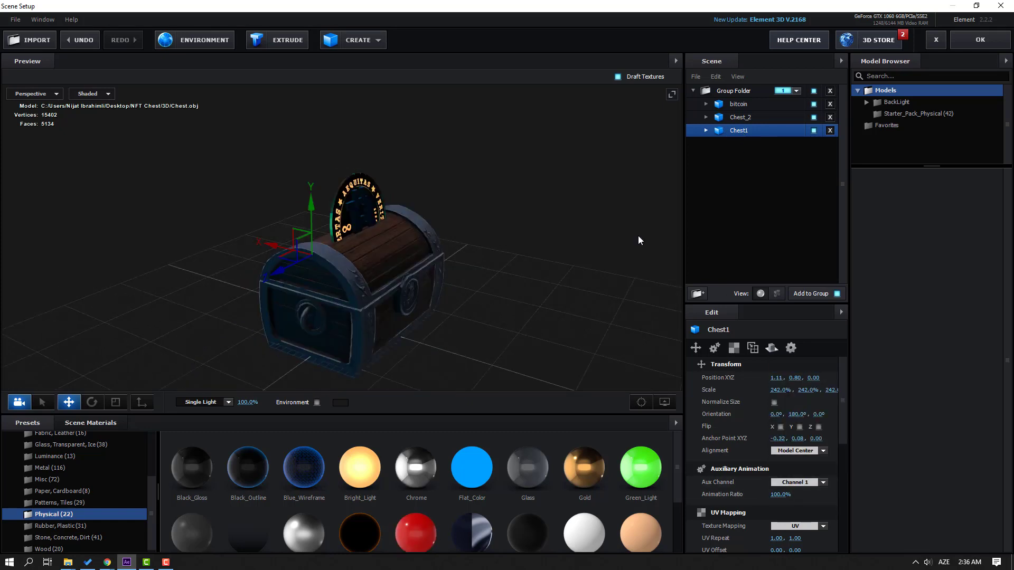
left_click(978, 47)
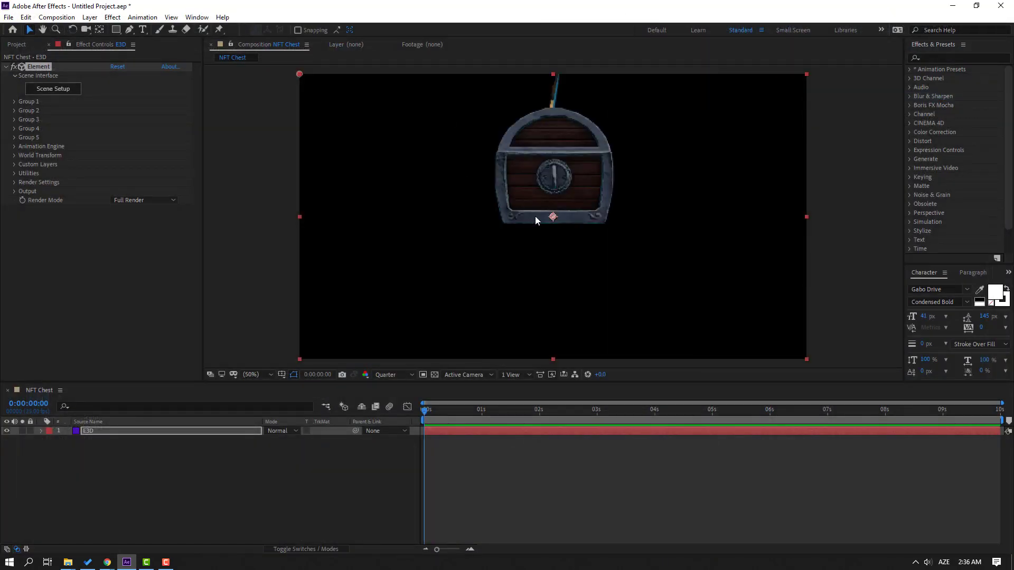
- Add a new Camera 1 layer to the NFT Chest composition with default settings
left_click(186, 483)
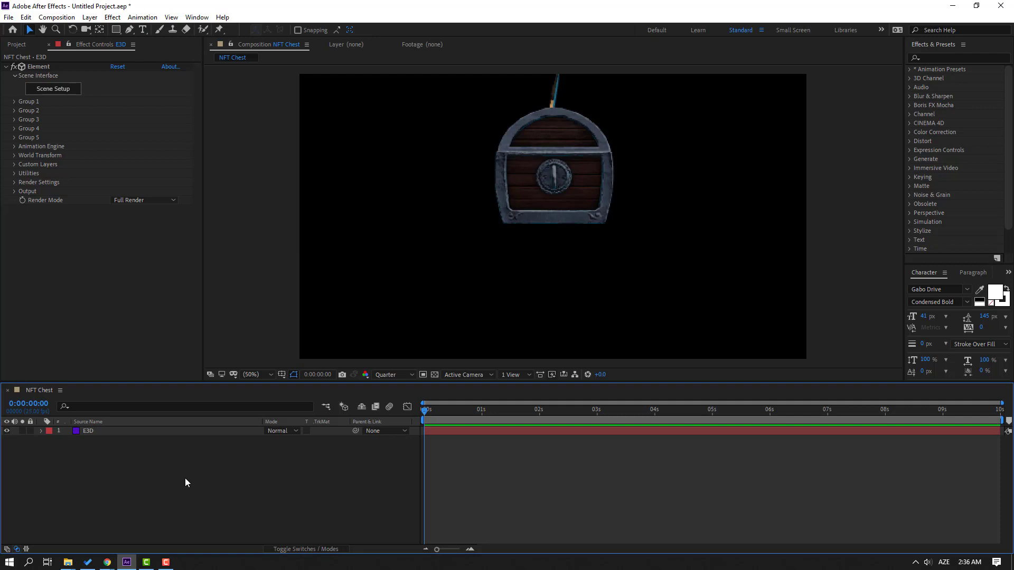
right_click(132, 452)
mouse_move(189, 341)
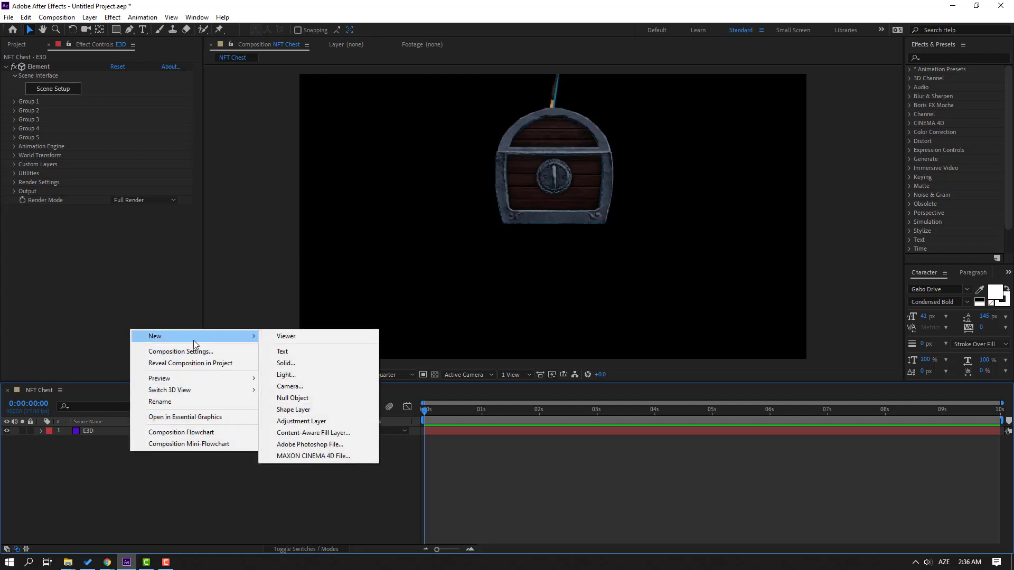
left_click(304, 387)
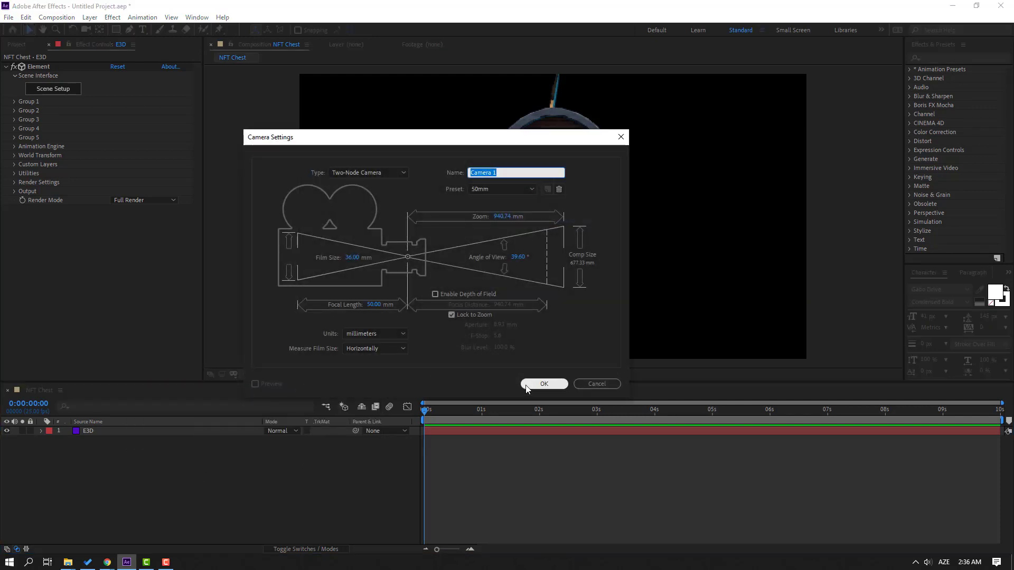
left_click(542, 384)
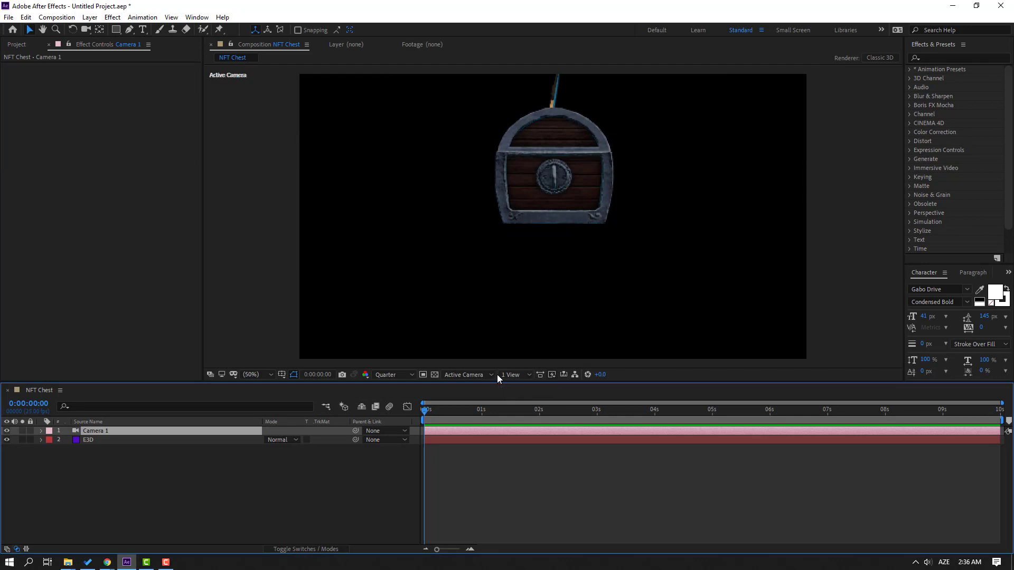
- Orbit and track Camera 1 to frame the chest and coin from the front
key("c")
left_click(88, 30)
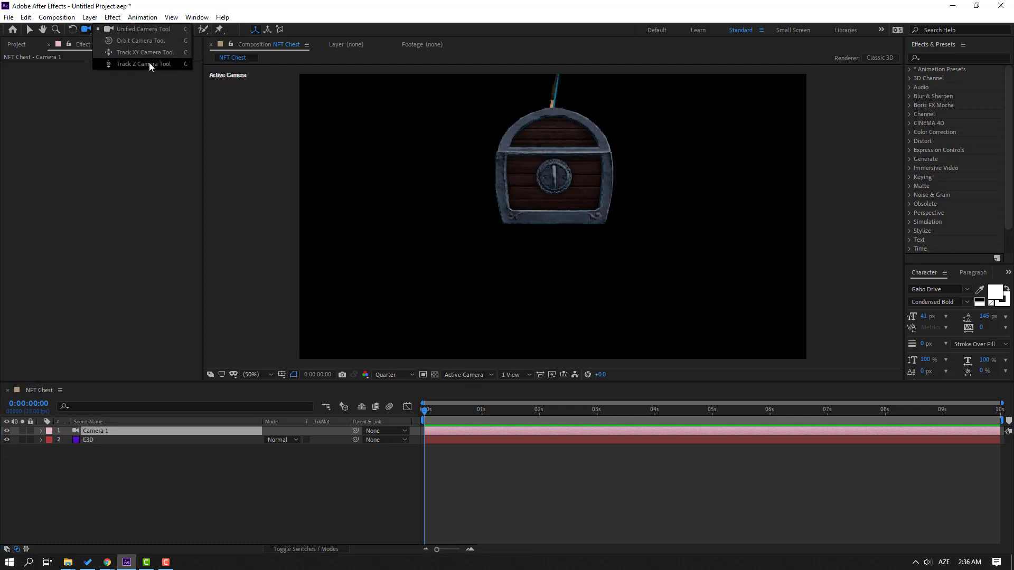
left_click(87, 27)
key("c")
left_click_drag(569, 175, 583, 205)
key("c")
middle_click_drag(583, 204, 571, 207)
right_click_drag(570, 208, 565, 193)
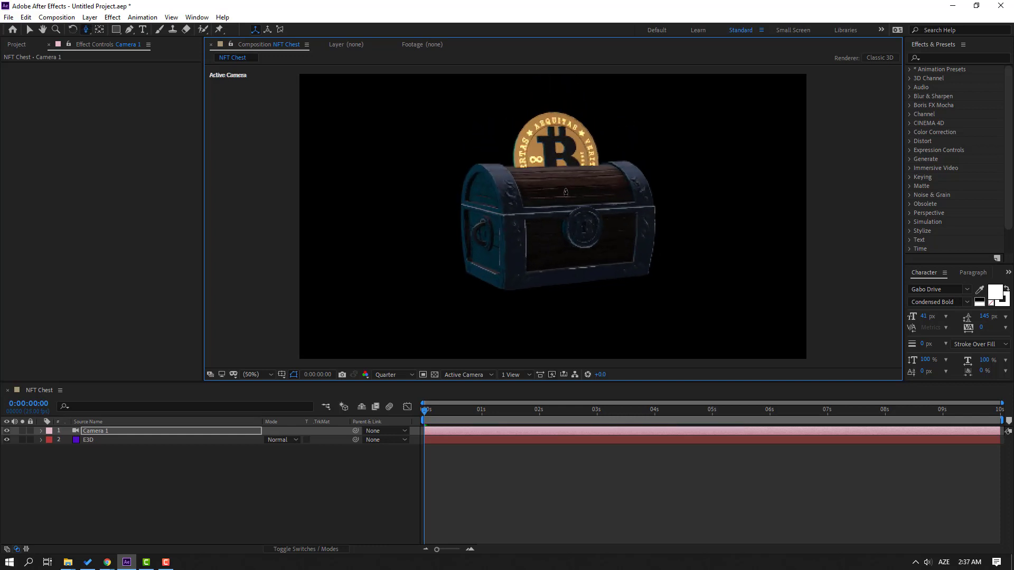
left_click_drag(565, 192, 559, 197)
left_click(93, 432)
- Expand Element's Channel 1 rotation, test opening the lid, undo back to 0°, and keyframe Z rotation
key("v")
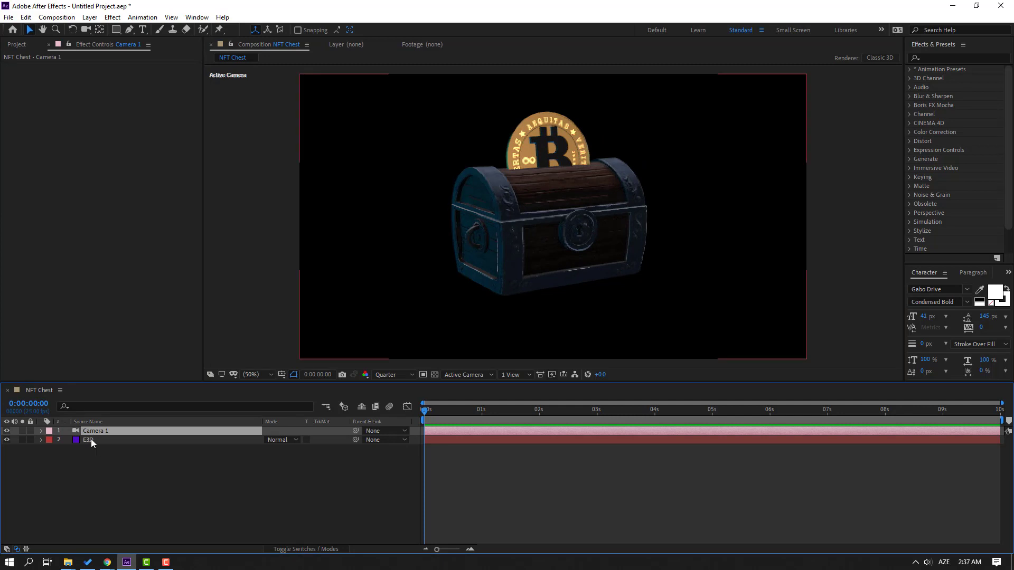
left_click(91, 439)
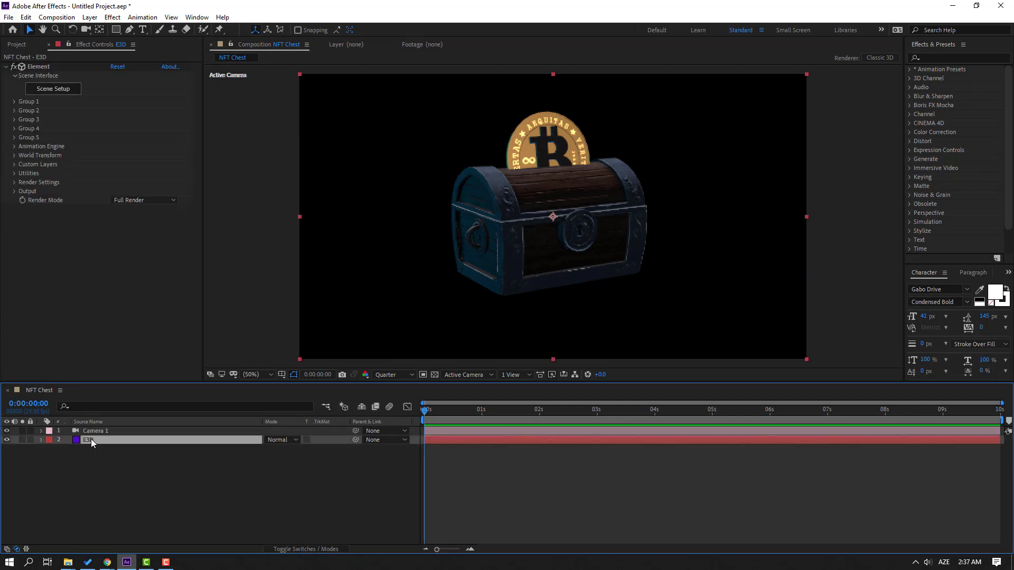
left_click(15, 102)
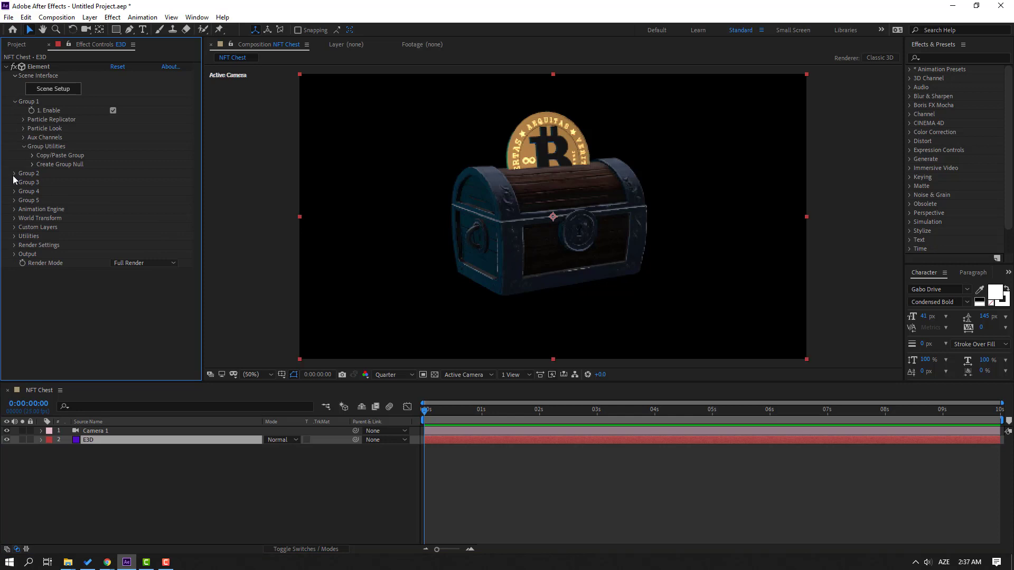
left_click(23, 147)
left_click(23, 137)
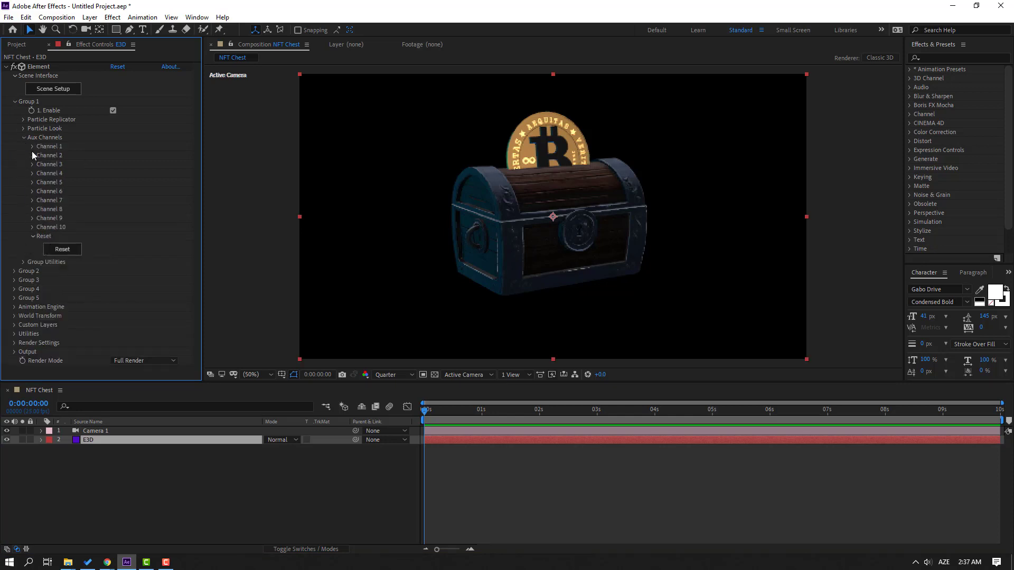
left_click(32, 147)
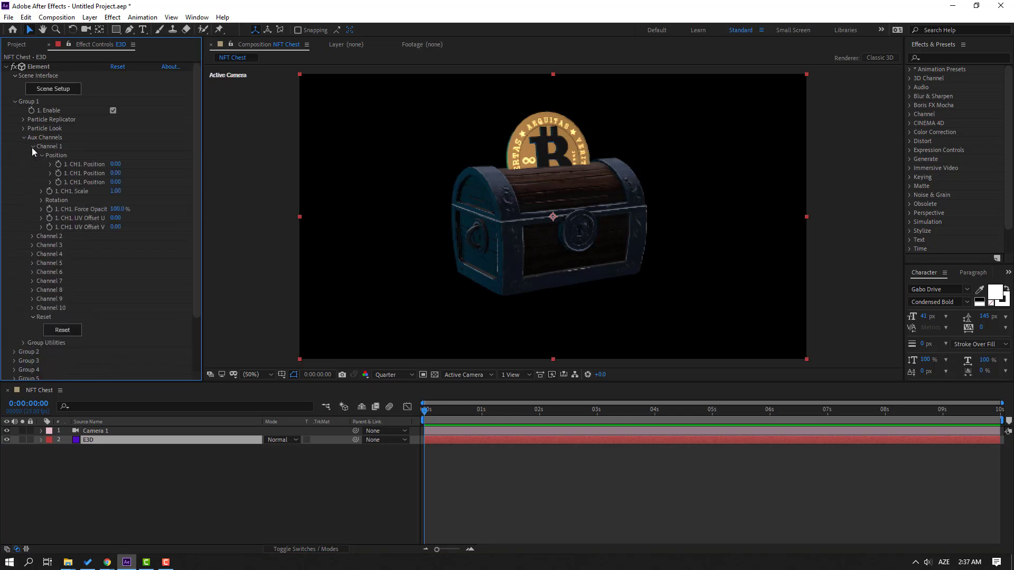
left_click(42, 200)
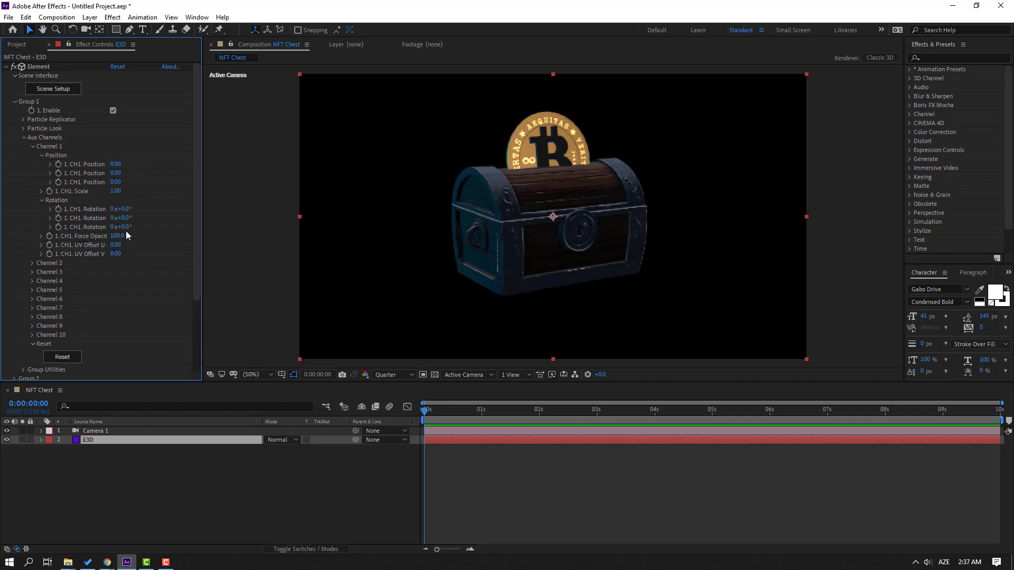
mouse_move(126, 227)
left_mouse_down()
mouse_move(156, 222)
mouse_move(128, 227)
left_mouse_up()
key("ctrl+z")
left_click(59, 230)
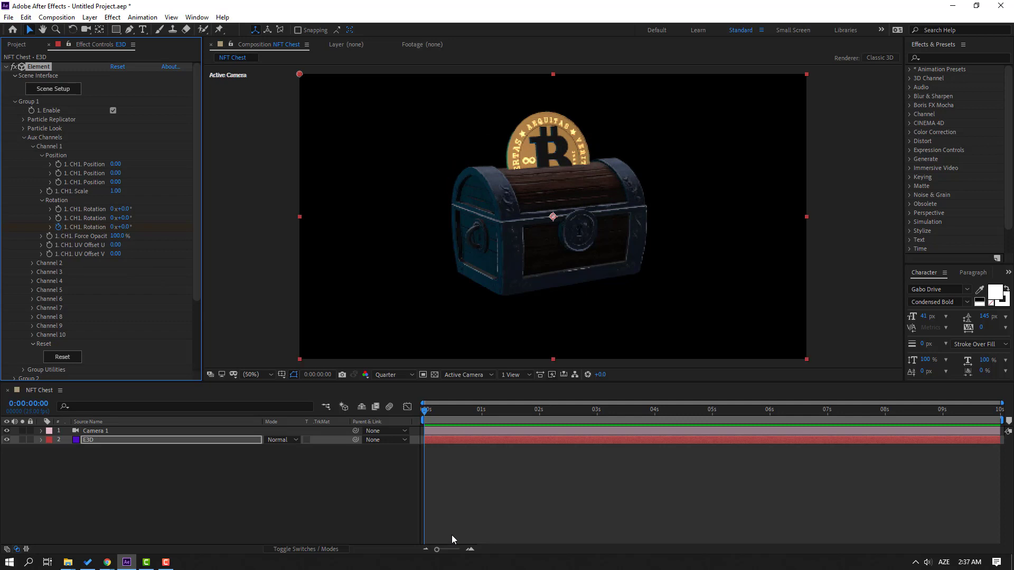
- Delay the lid's starting 0° Z-rotation keyframe to 0:00:00:06
left_click(88, 442)
key("u")
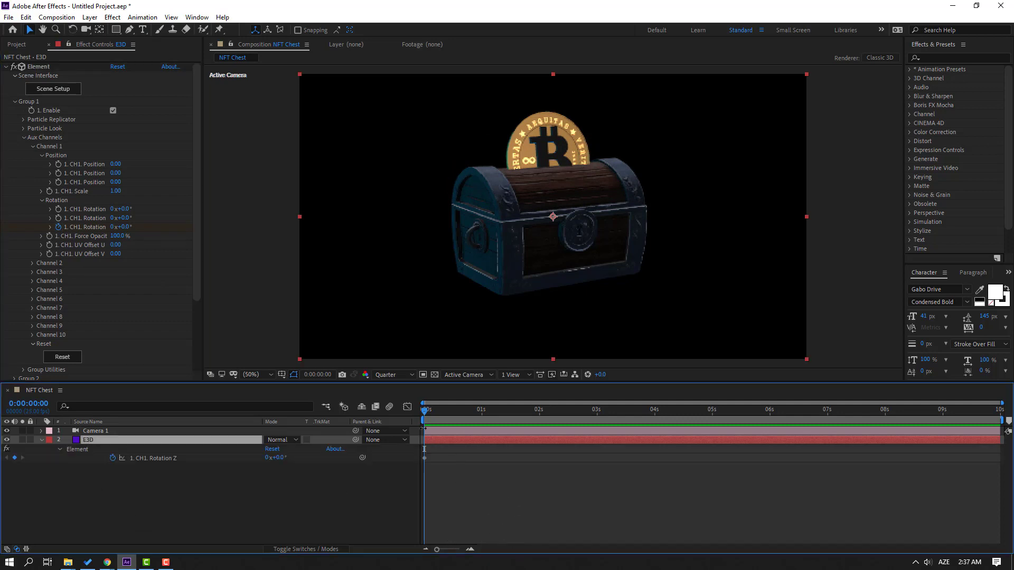
left_click_drag(425, 459, 437, 458)
left_click_drag(430, 411, 440, 411)
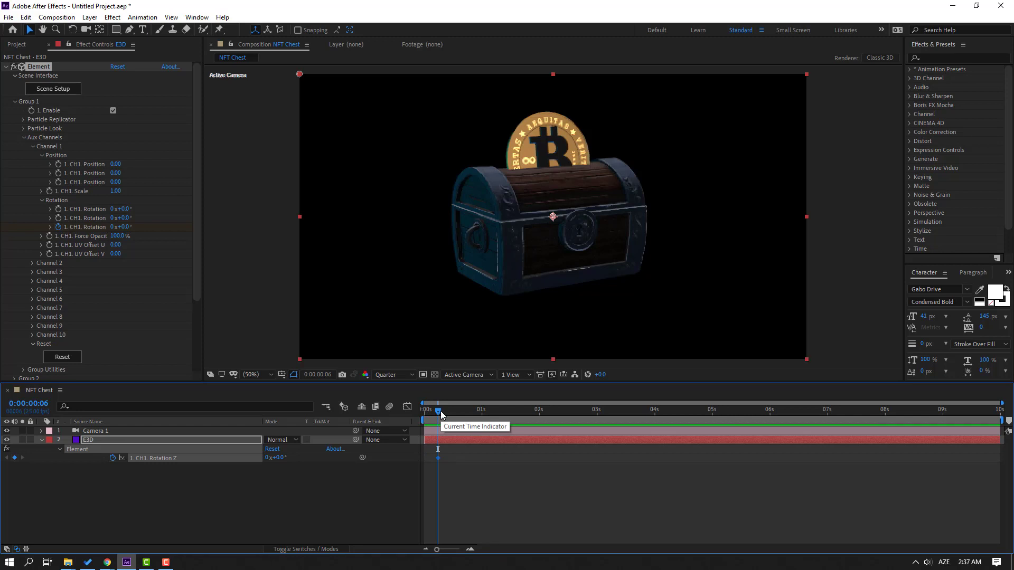
key("shift+Page_Down")
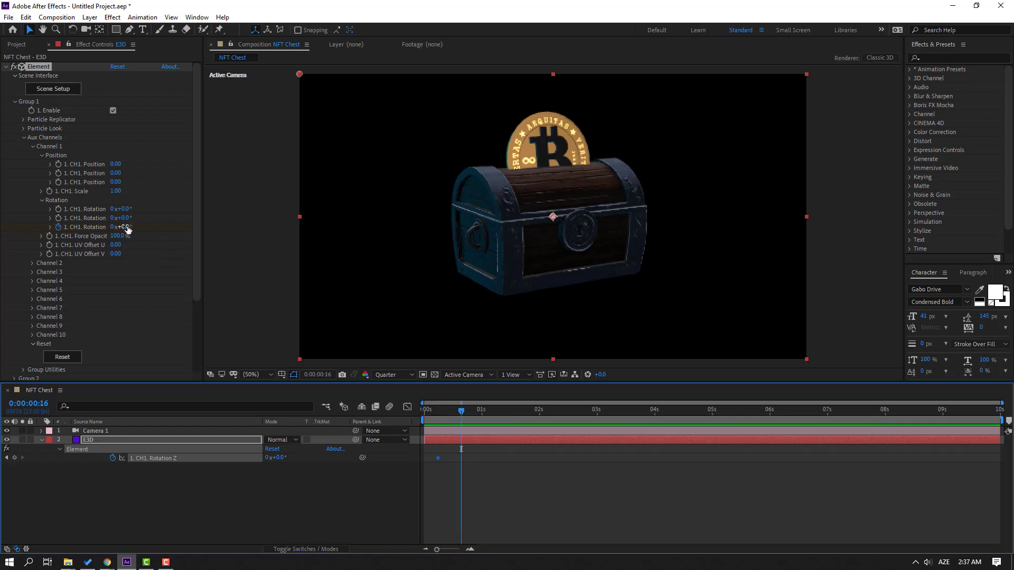
- Keyframe the lid swinging open at 0:16 and easing back slightly at 1:01, then select all its keyframes
left_click_drag(127, 229, 197, 218)
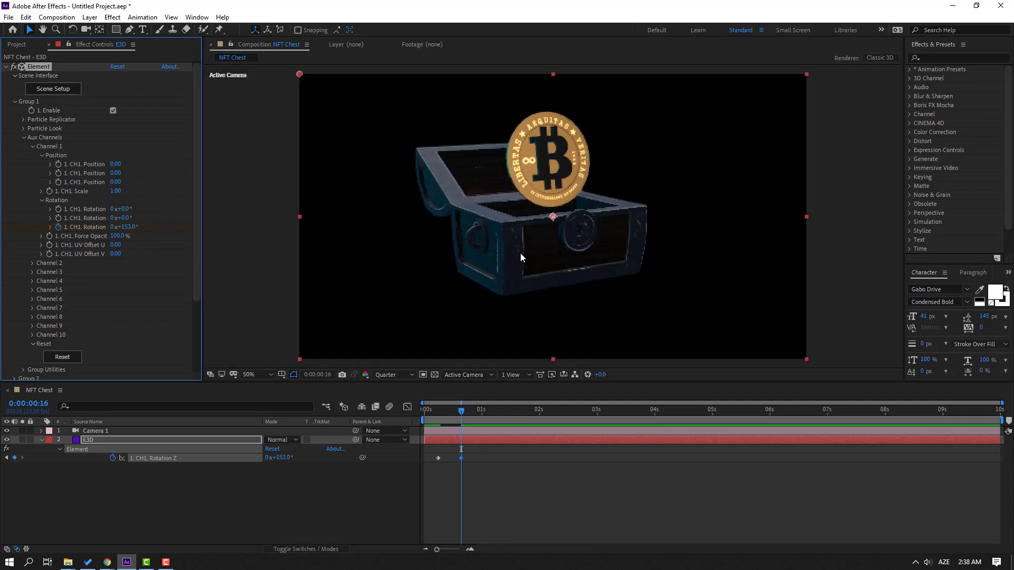
key("shift+Page_Down")
left_click_drag(130, 227, 135, 225)
key("shift+Page_Down")
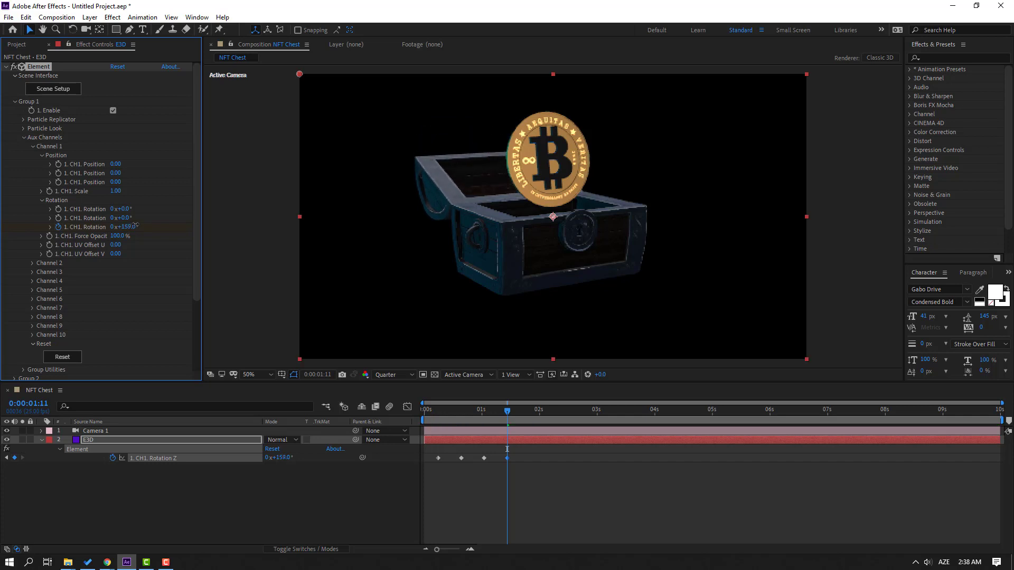
left_click_drag(548, 503, 435, 455)
right_click(438, 460)
- Easy Ease the lid's Z-rotation keyframes, preview them, and retime the last three so the lid reaches 153° by 0:22
mouse_move(539, 452)
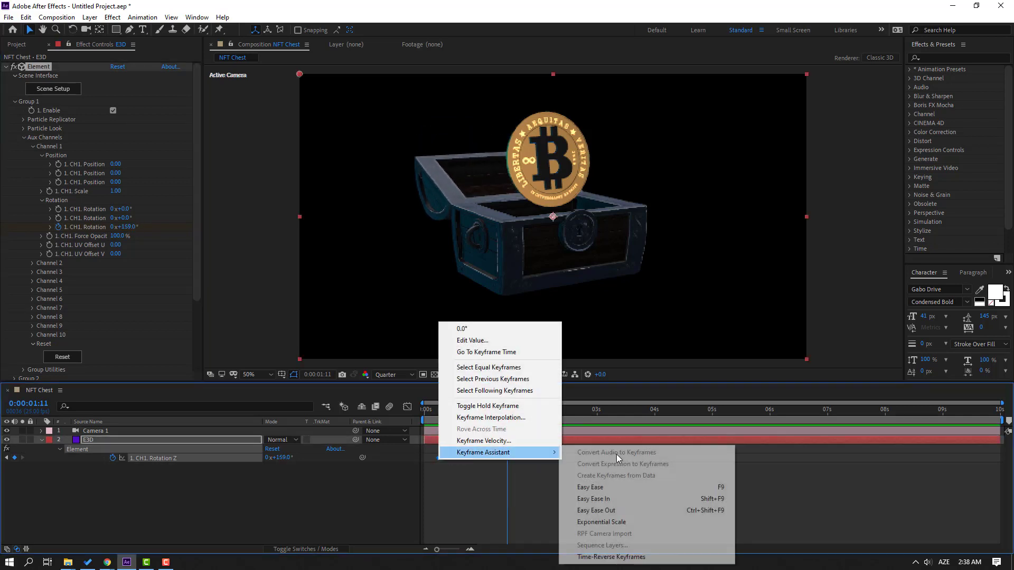
left_click(625, 488)
left_click_drag(540, 494, 417, 449)
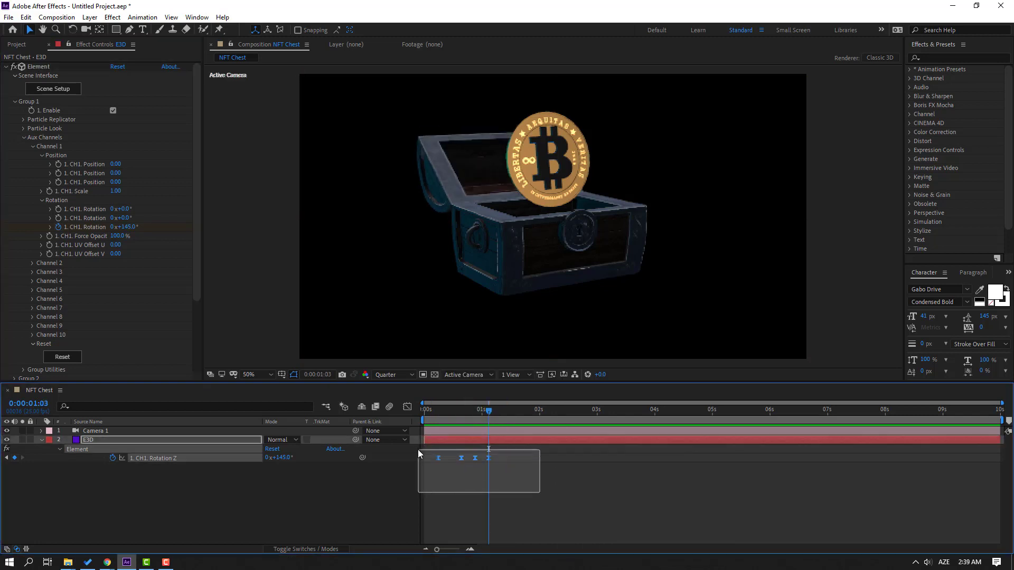
left_click(407, 407)
scroll(490, 530, "up", 6, "alt")
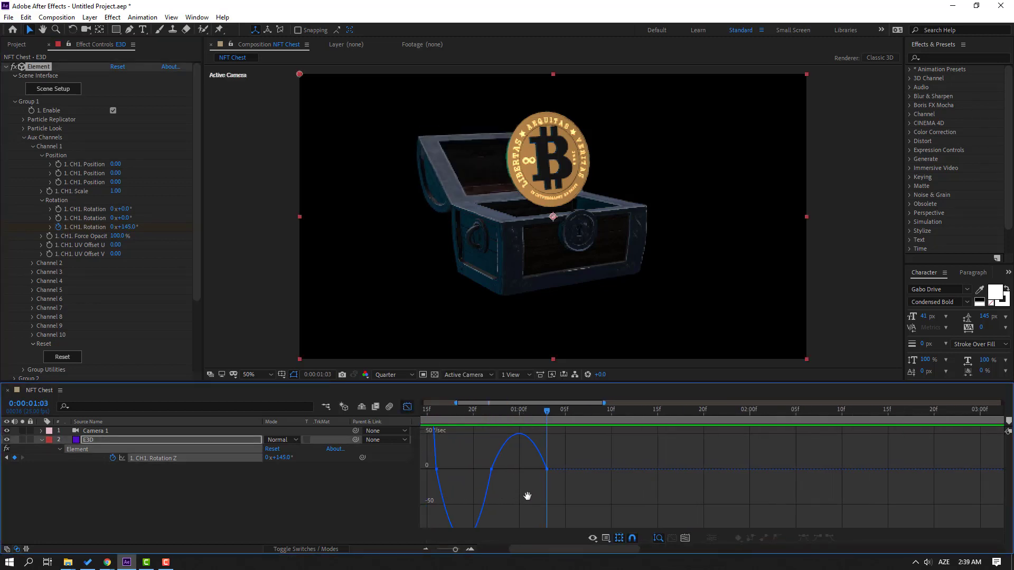
mouse_move(480, 497)
left_mouse_down()
mouse_move(414, 528)
mouse_move(481, 510)
left_mouse_up()
key("space")
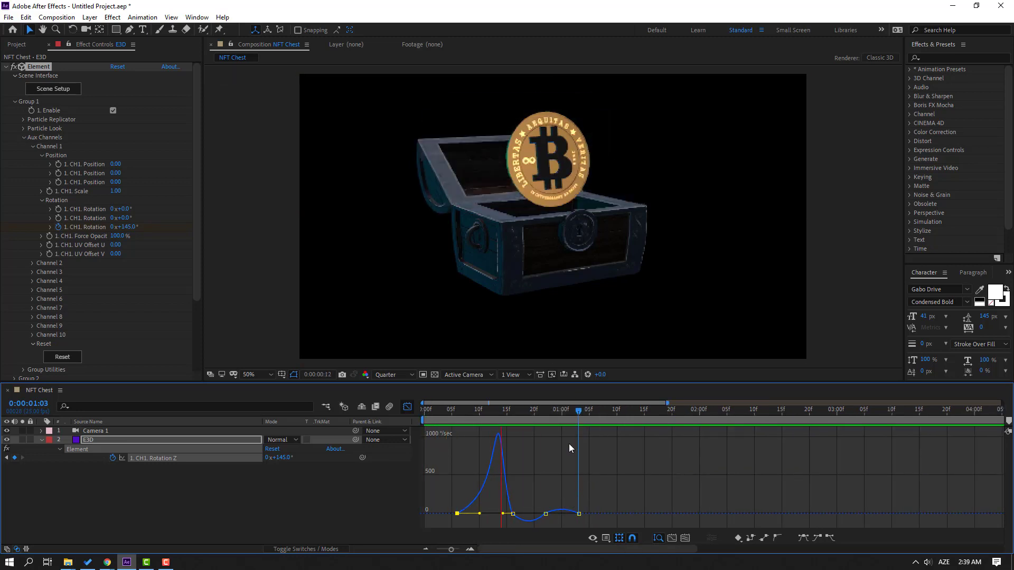
left_click(407, 407)
left_click_drag(629, 491, 535, 465)
mouse_move(578, 410)
left_mouse_down()
mouse_move(452, 410)
mouse_move(583, 410)
left_mouse_up()
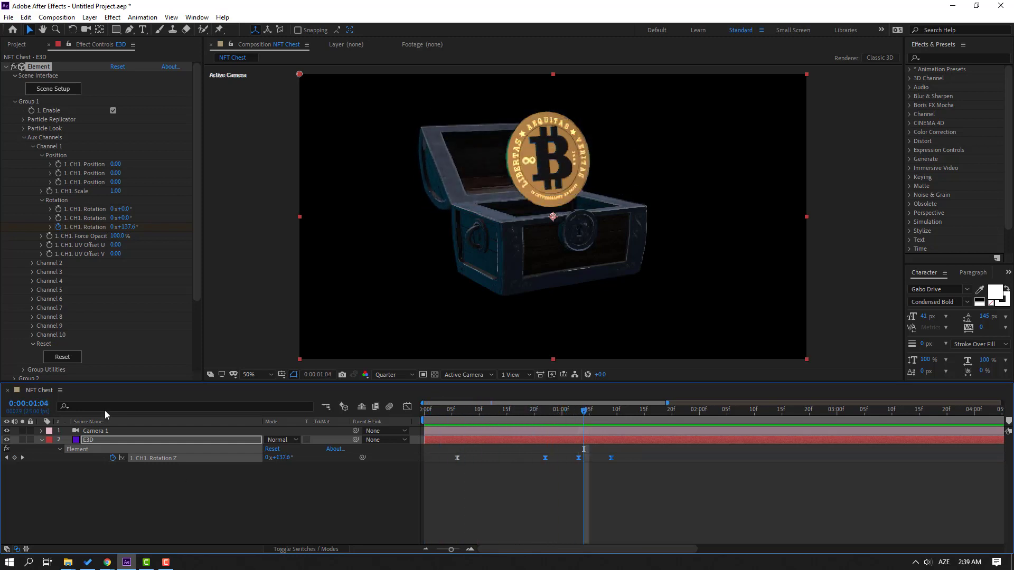
left_click(31, 147)
- Keyframe the coin sunk inside the chest at CH2 Position Y 0.65 with CH2 Scale 0
left_click(31, 155)
left_click_drag(583, 411, 546, 413)
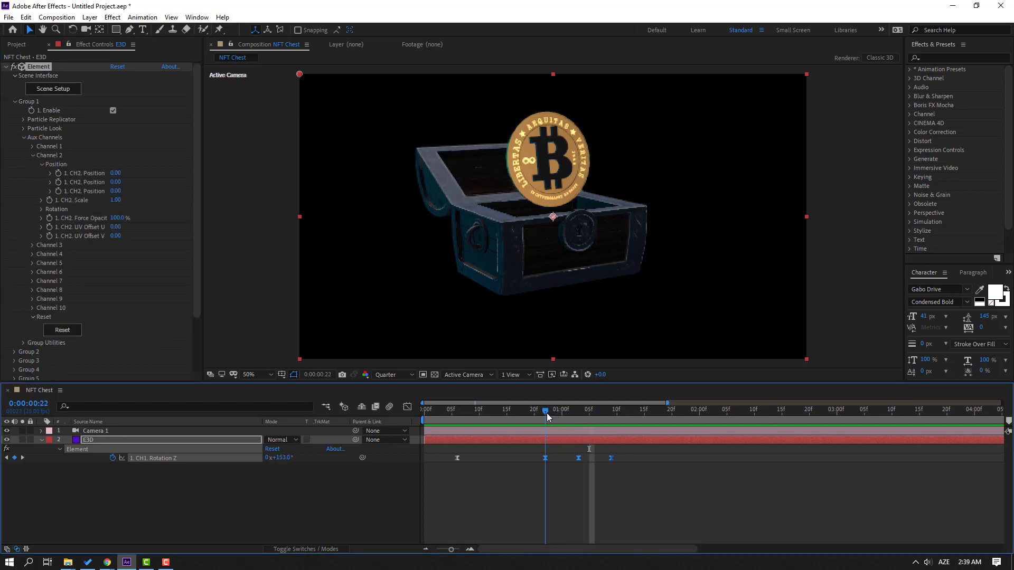
left_click(60, 182)
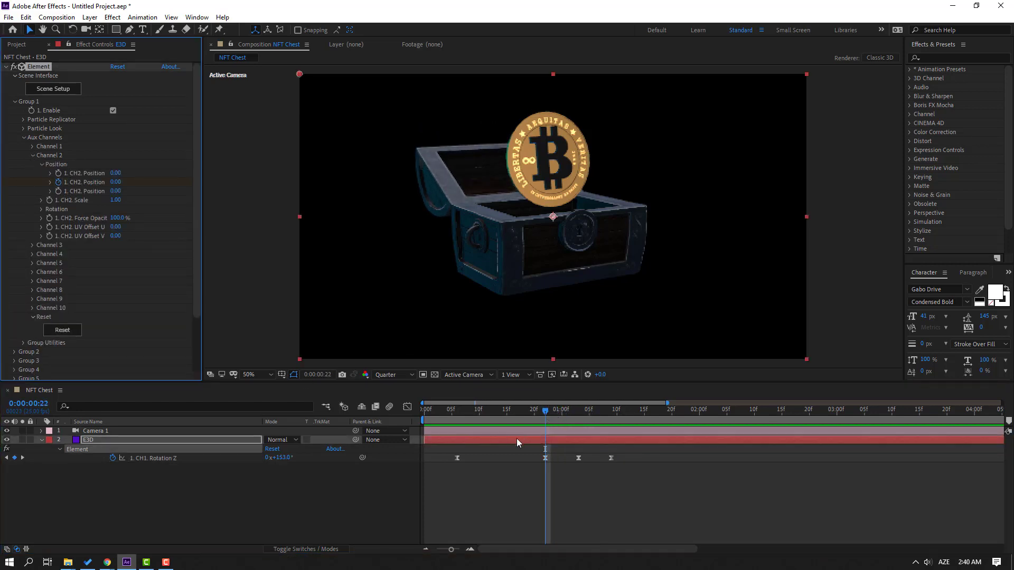
key("u")
key("u")
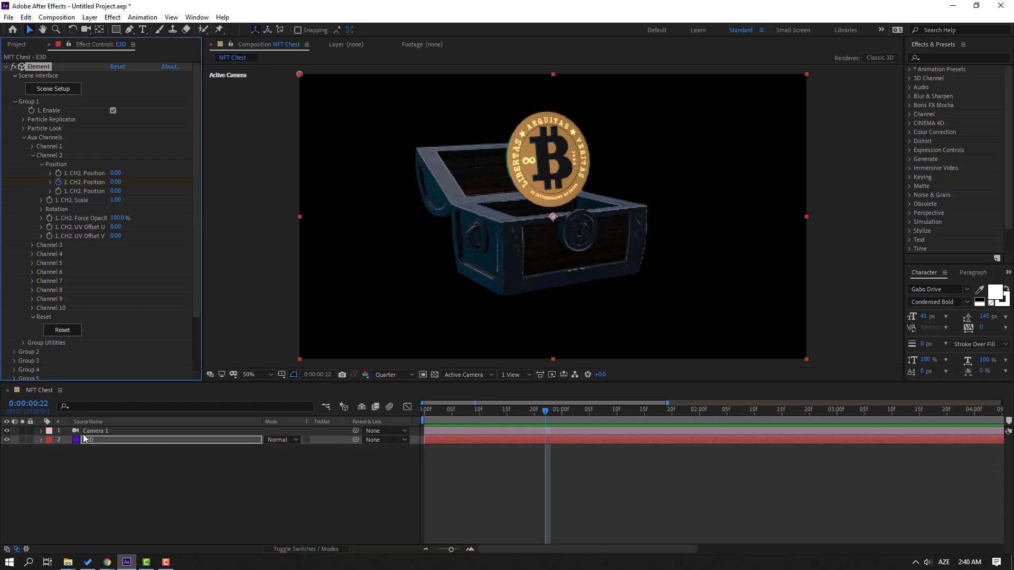
left_click_drag(117, 182, 146, 177)
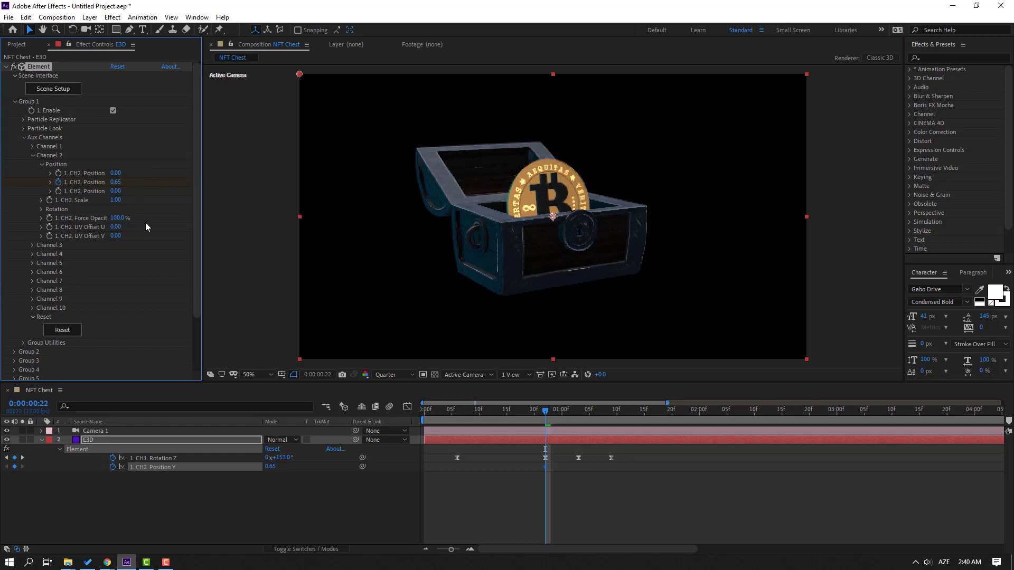
left_click(50, 201)
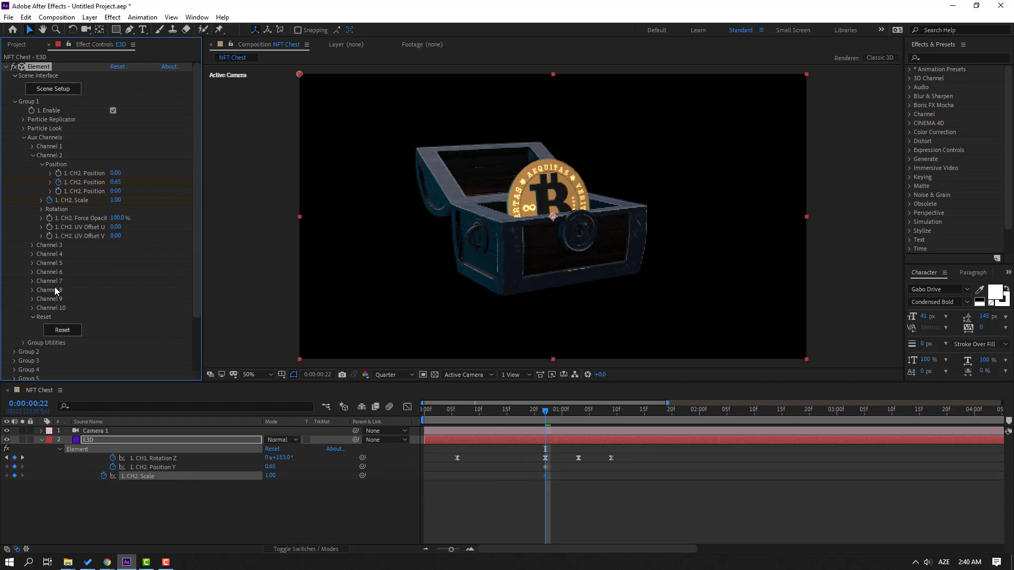
left_click_drag(117, 204, 113, 200)
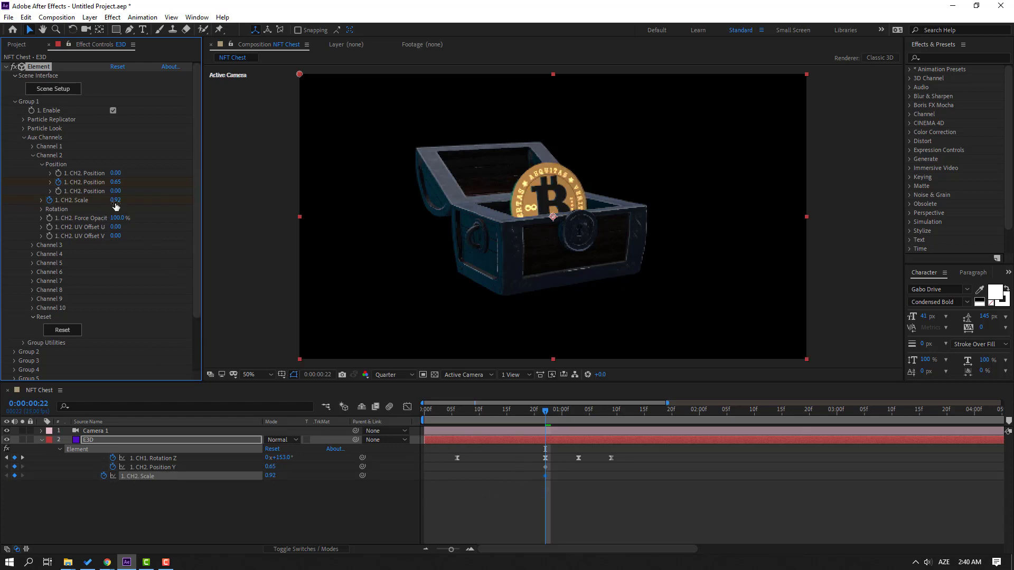
type("0")
key("Return")
- At 0:00:01:03, set the coin's CH2 Scale to 1 and raise Position Y to about -0.10
left_click_drag(545, 423, 578, 422)
left_click(115, 200)
type("1")
key("Return")
left_click_drag(116, 182, 83, 190)
- Apply Easy Ease to the coin's new Position Y and Scale keyframes
left_click_drag(582, 463, 543, 477)
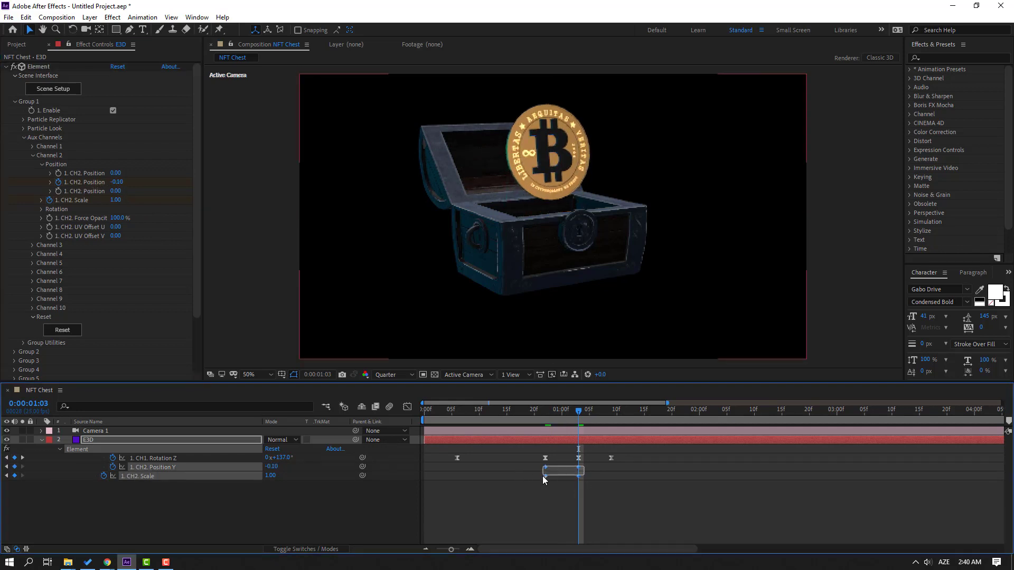
right_click(545, 477)
mouse_move(608, 469)
left_click(740, 399)
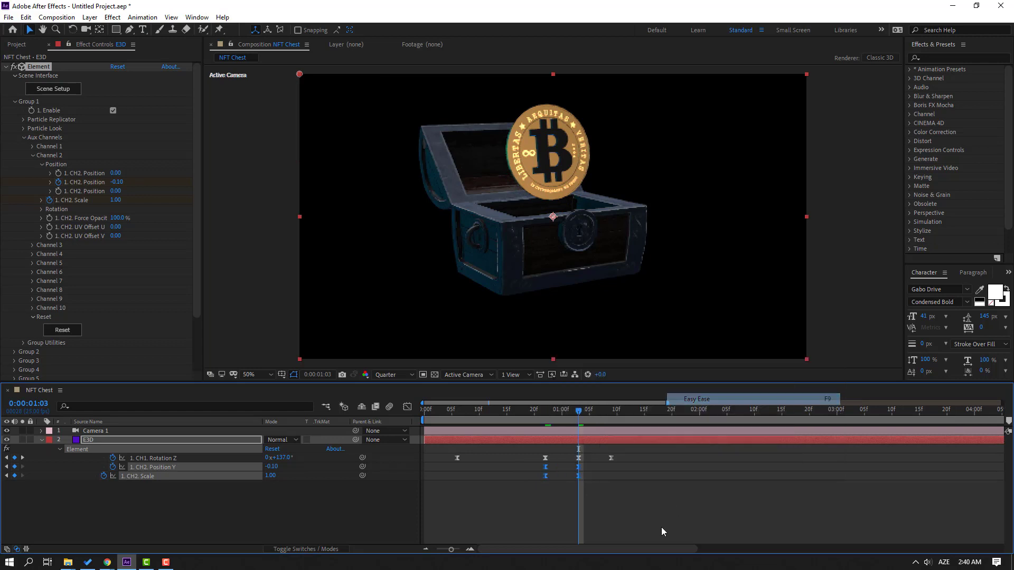
left_click_drag(508, 411, 572, 406)
- Shift the four coin keyframes earlier, then nudge them two frames later to match the lid
left_click_drag(592, 467, 539, 473)
left_click_drag(515, 411, 496, 412)
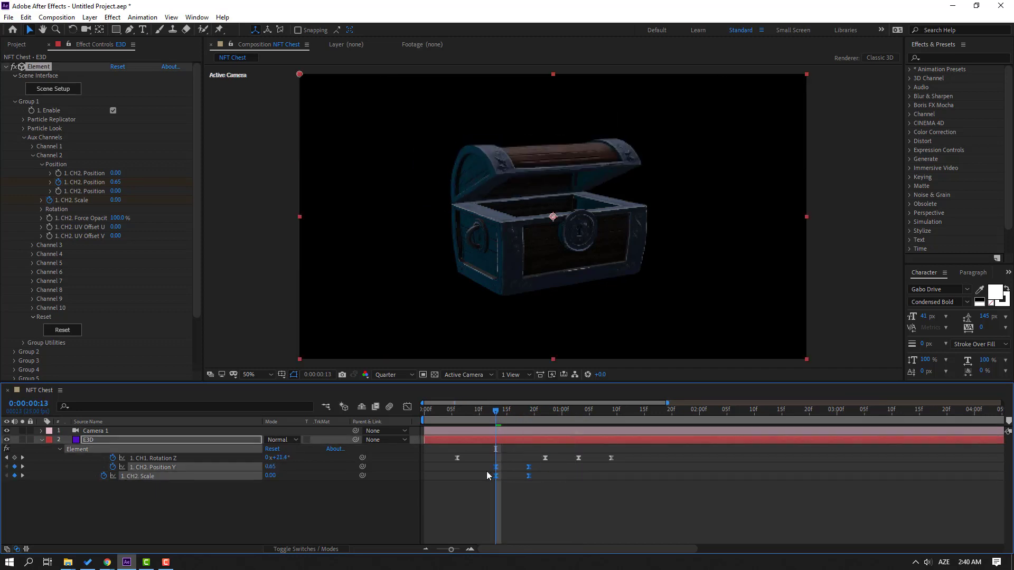
left_click_drag(496, 476, 480, 476)
mouse_move(496, 411)
left_mouse_down()
mouse_move(478, 411)
mouse_move(534, 412)
mouse_move(502, 412)
left_mouse_up()
left_click_drag(512, 469, 524, 470)
left_click_drag(470, 413, 524, 414)
left_click(519, 498)
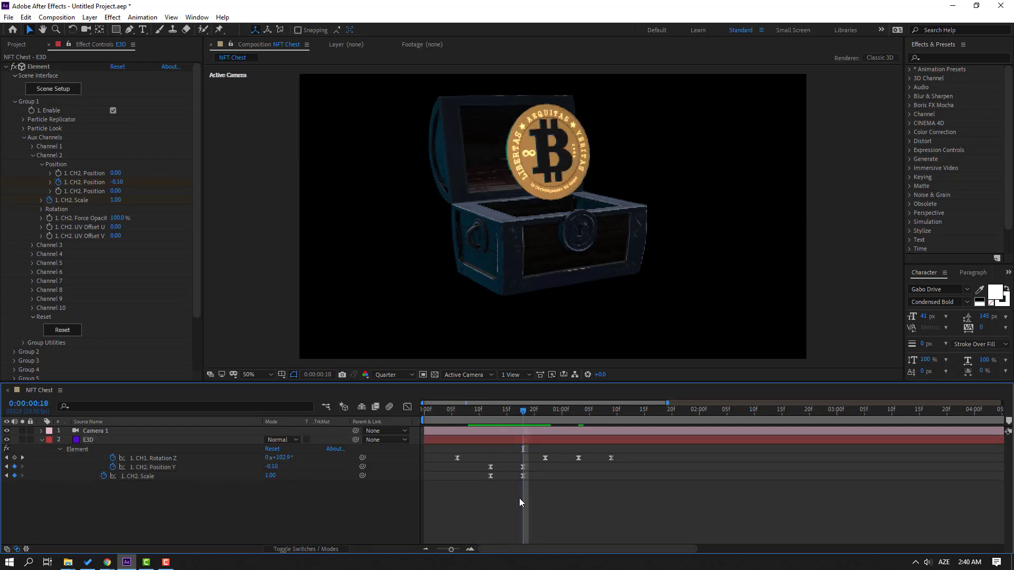
- Retime the two scale keyframes and delay the coin's final rise keyframe, previewing the timing
left_click_drag(522, 476, 503, 482)
left_click_drag(523, 411, 496, 416)
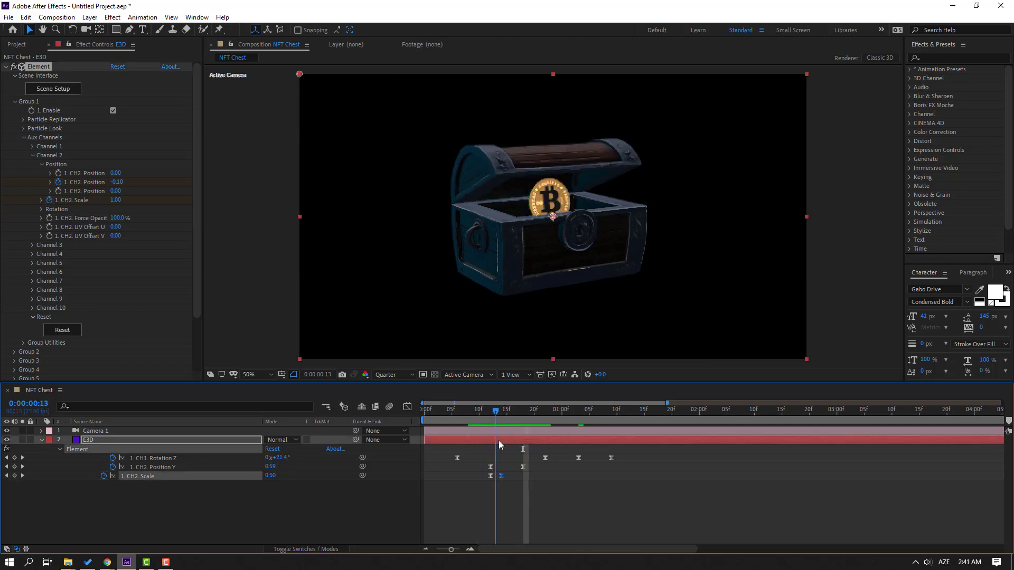
mouse_move(516, 481)
left_mouse_down()
mouse_move(486, 473)
mouse_move(502, 478)
left_mouse_up()
left_click_drag(498, 416, 523, 417)
left_click_drag(523, 467, 540, 468)
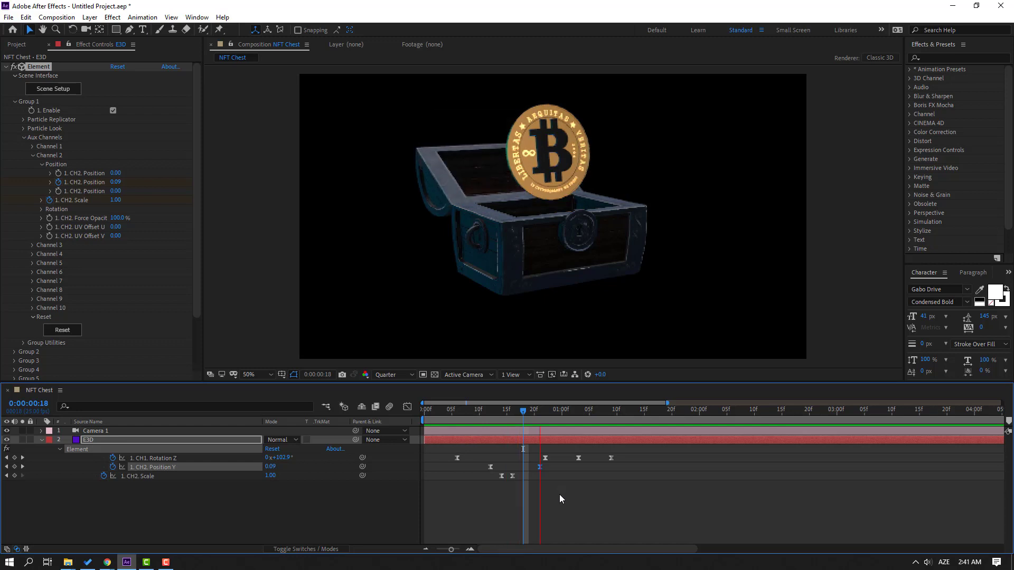
key("space")
key("space")
left_click_drag(514, 476, 558, 468)
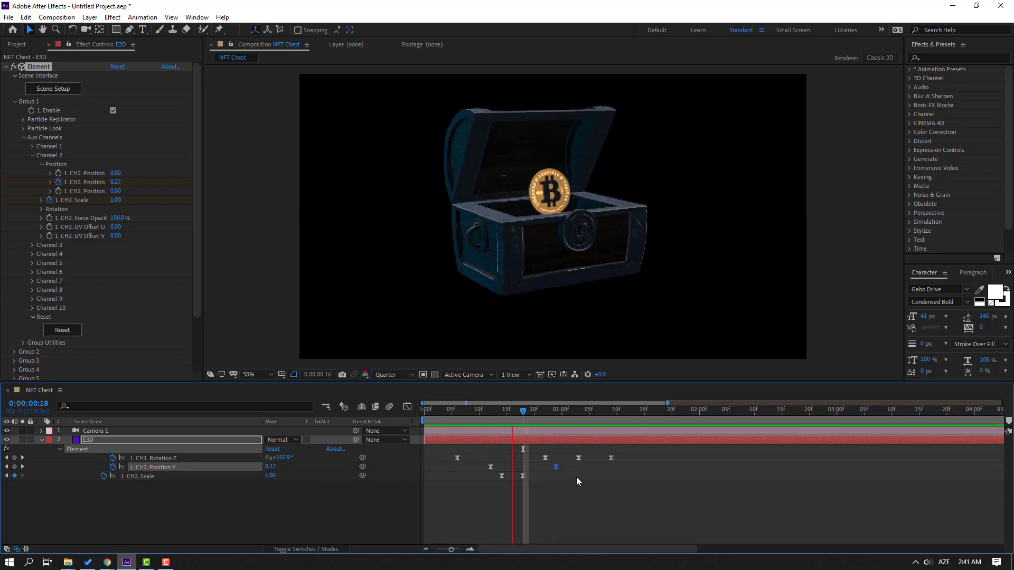
key("space")
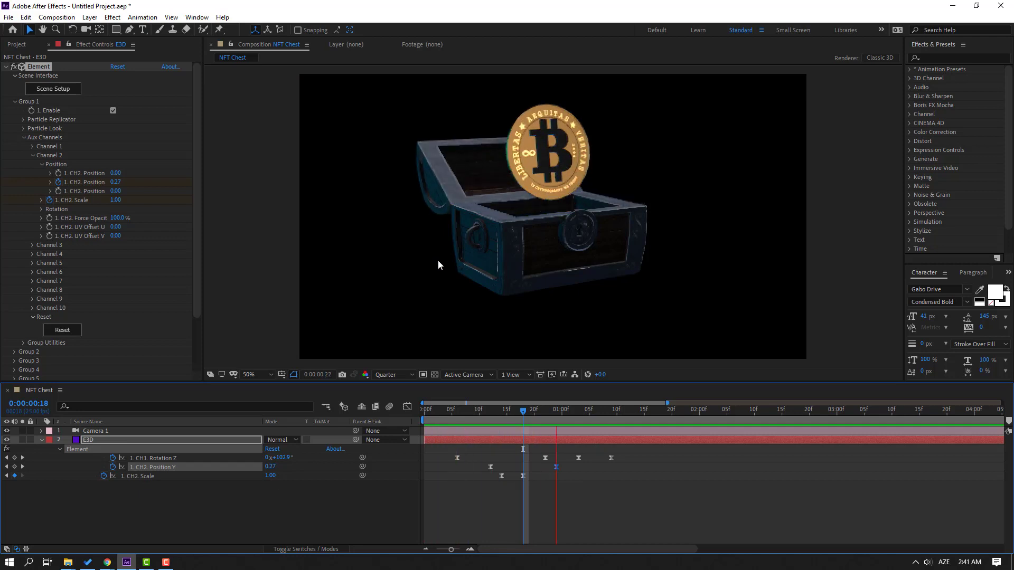
- Move the four Position Y and Scale keyframes about three frames earlier
mouse_move(490, 410)
left_mouse_down()
mouse_move(517, 410)
mouse_move(502, 410)
left_mouse_up()
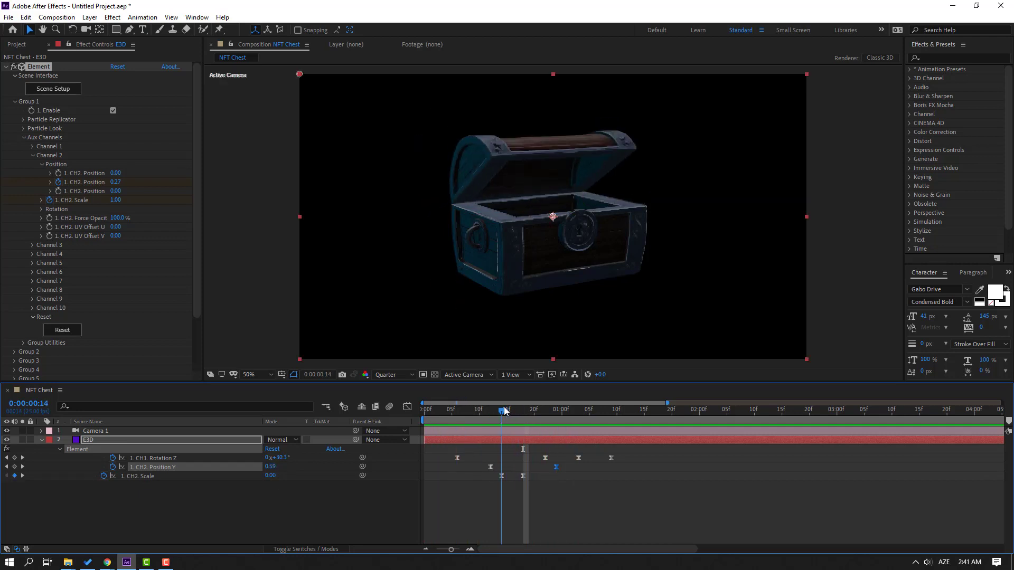
left_click(509, 482)
left_click_drag(509, 482, 473, 466)
left_click(467, 410)
mouse_move(477, 411)
left_mouse_down()
mouse_move(503, 410)
mouse_move(475, 411)
left_mouse_up()
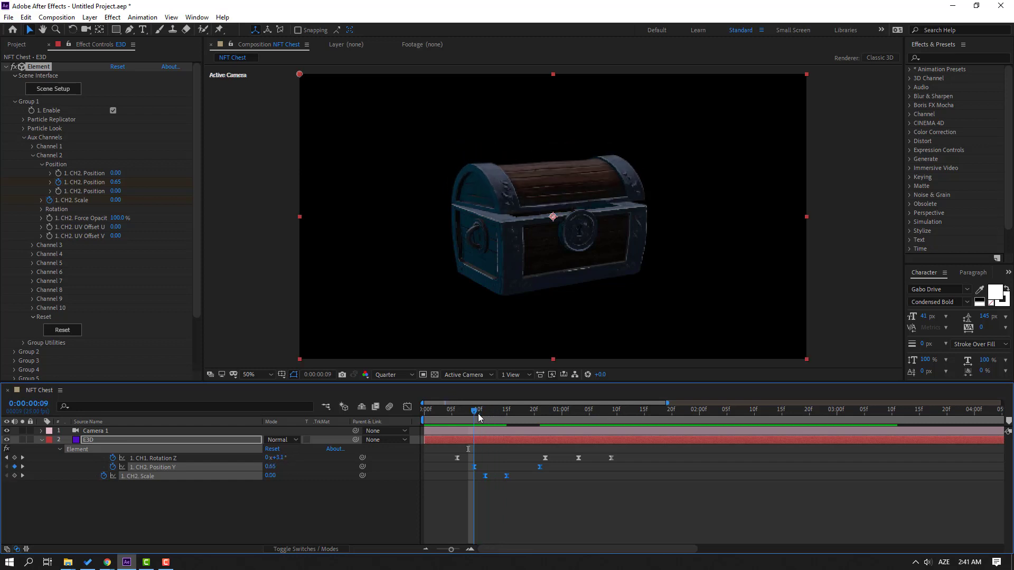
- Lower the coin's starting Position Y so it begins deeper inside the chest, and preview the rise
left_click(513, 505)
left_click(474, 466)
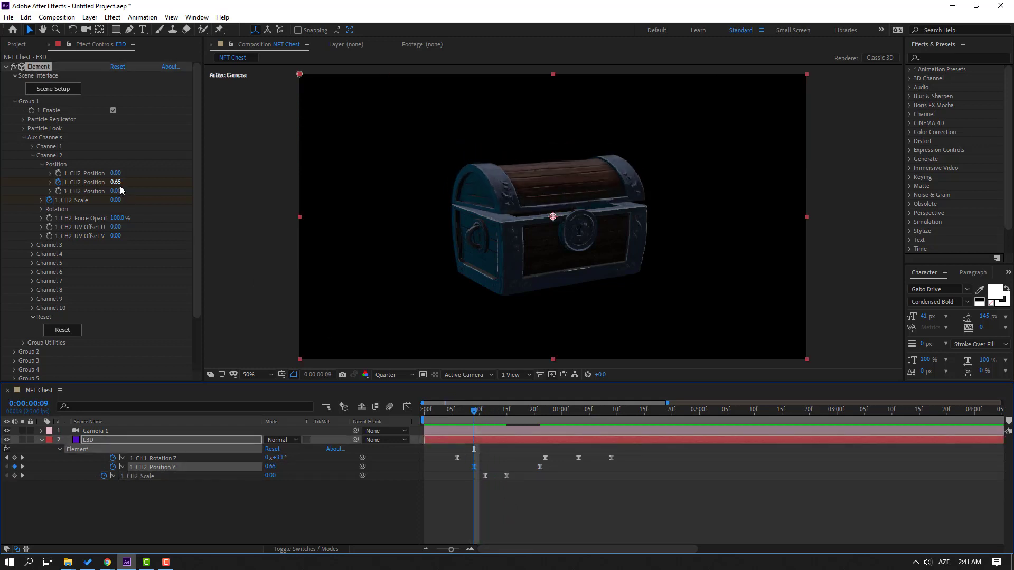
left_click_drag(117, 186, 125, 183)
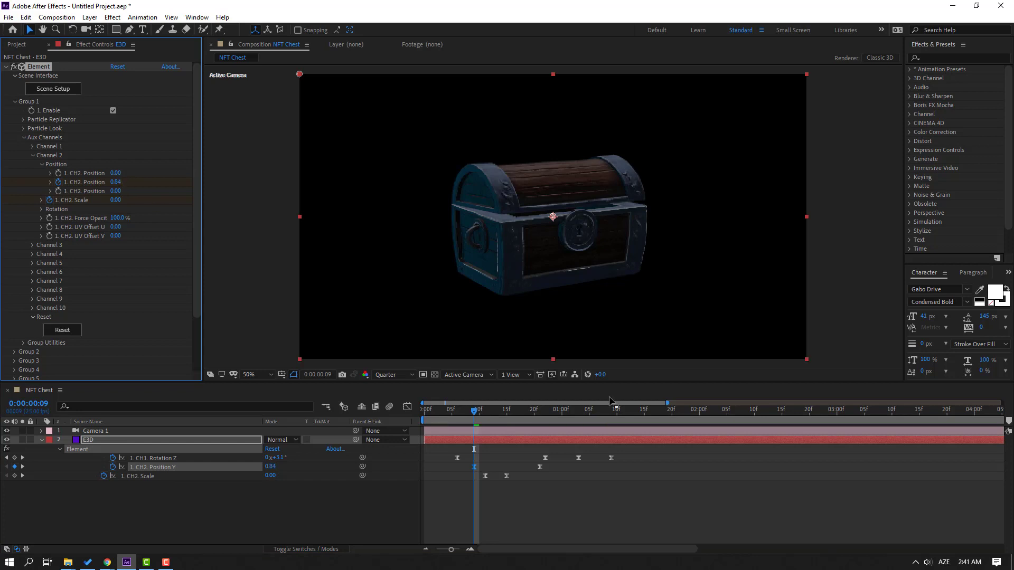
mouse_move(470, 419)
left_mouse_down()
mouse_move(515, 410)
mouse_move(473, 404)
left_mouse_up()
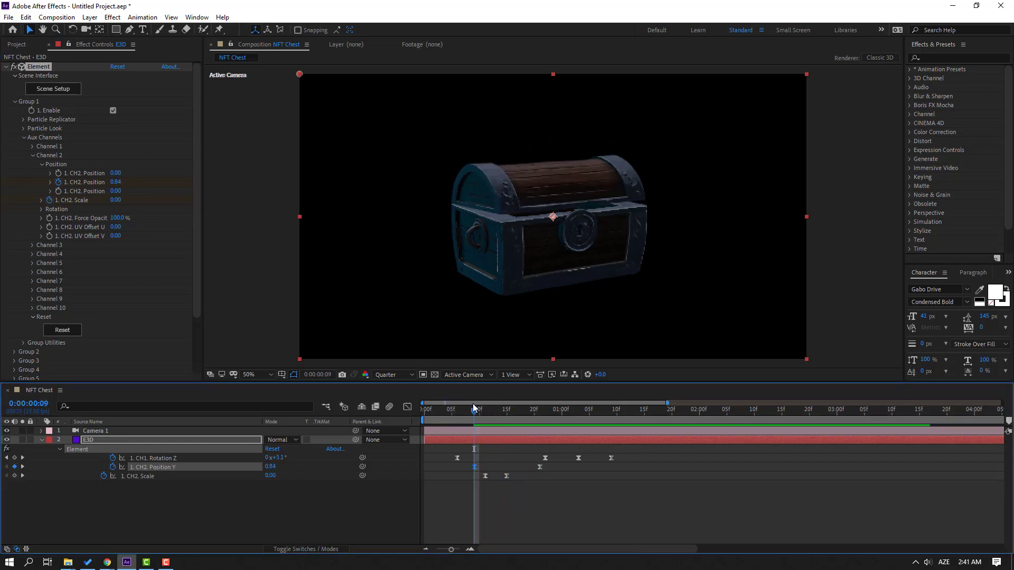
left_click_drag(118, 183, 123, 182)
left_click_drag(538, 412, 485, 413)
key("space")
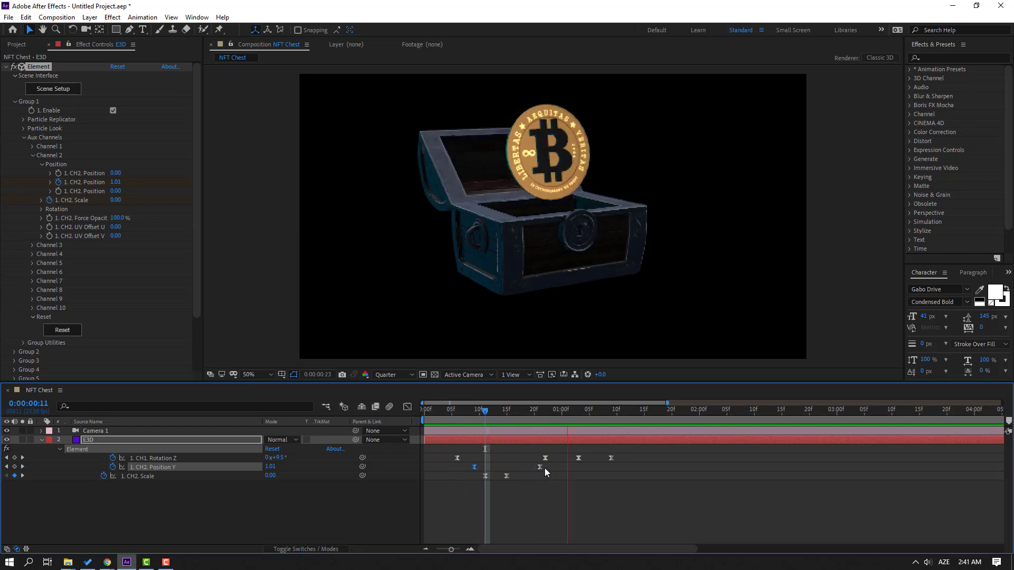
key("space")
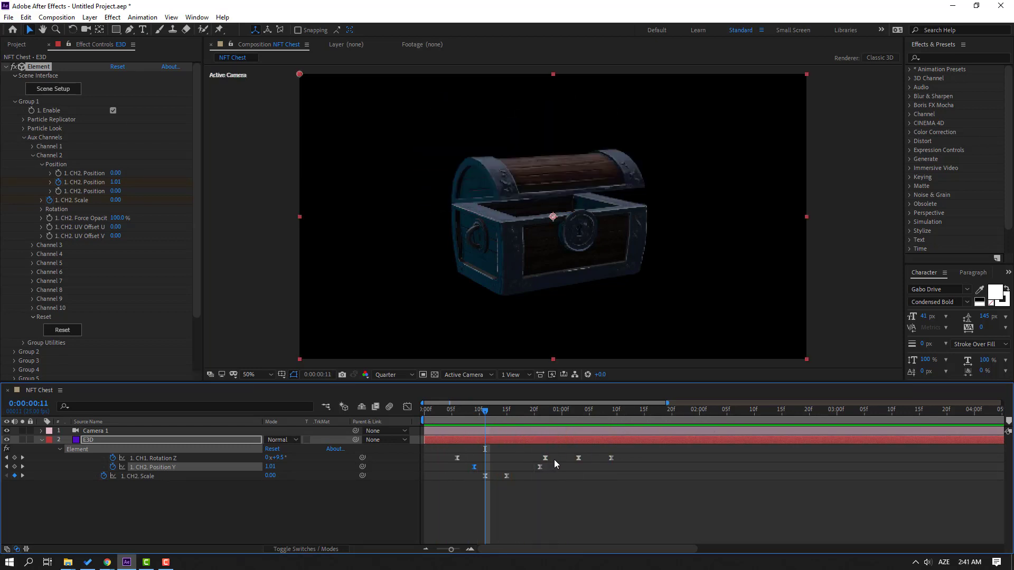
- Lengthen the ease into the final height and move the last rise keyframe later, to about 0:00:01:05
left_click_drag(485, 411, 539, 410)
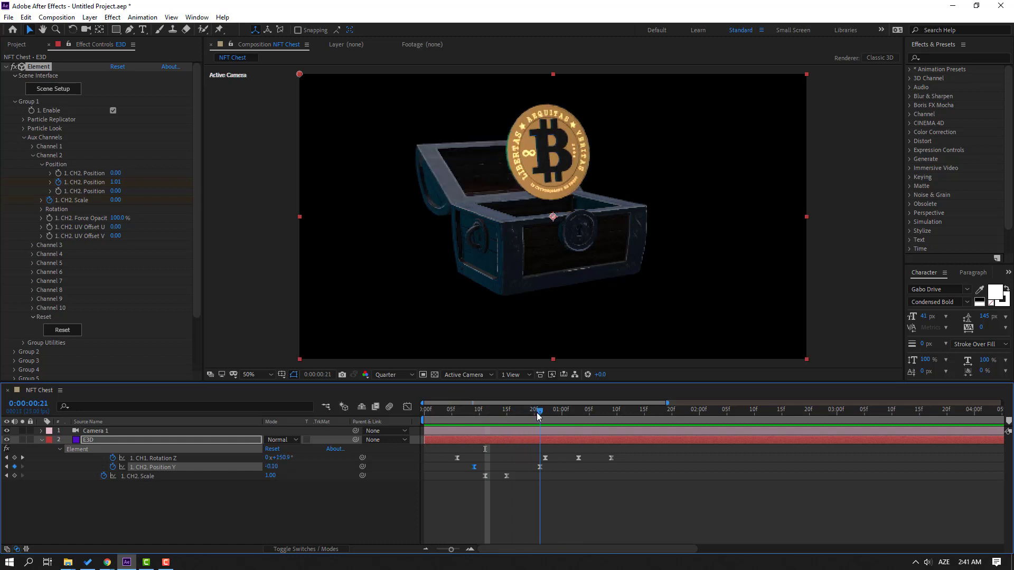
left_click(407, 406)
left_click_drag(528, 433, 512, 430)
key("space")
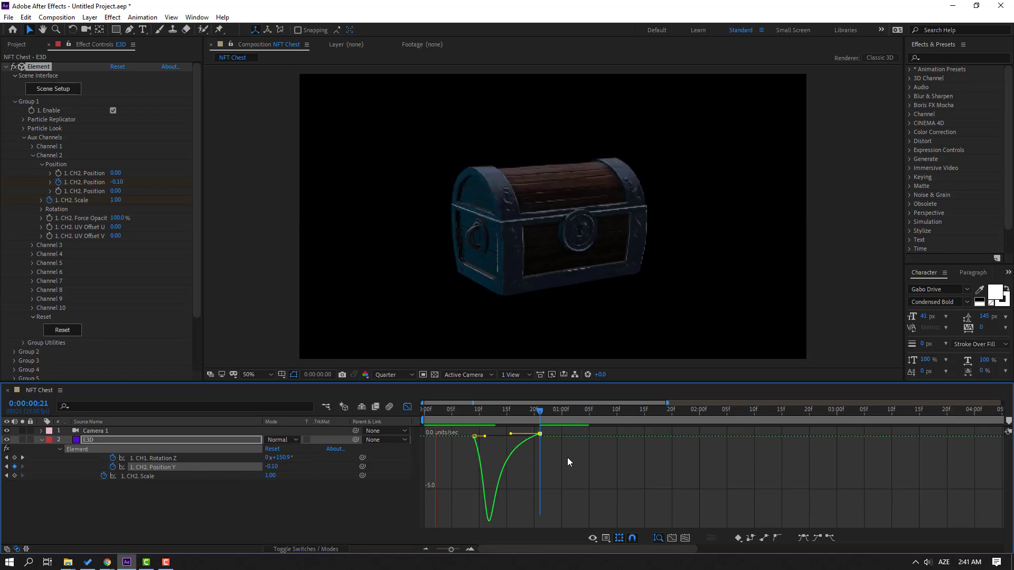
key("space")
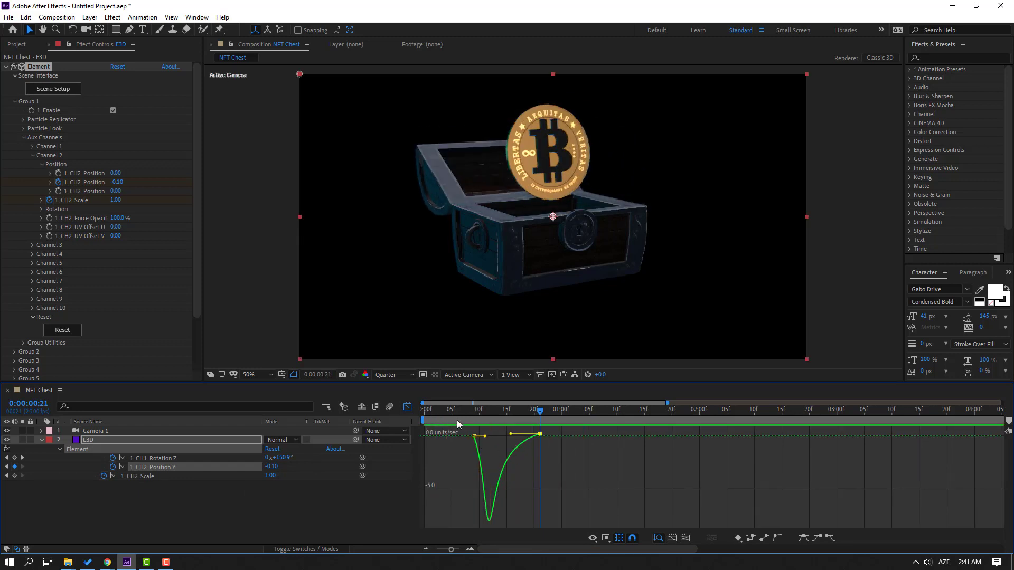
left_click(410, 412)
left_click_drag(541, 468, 589, 468)
key("space")
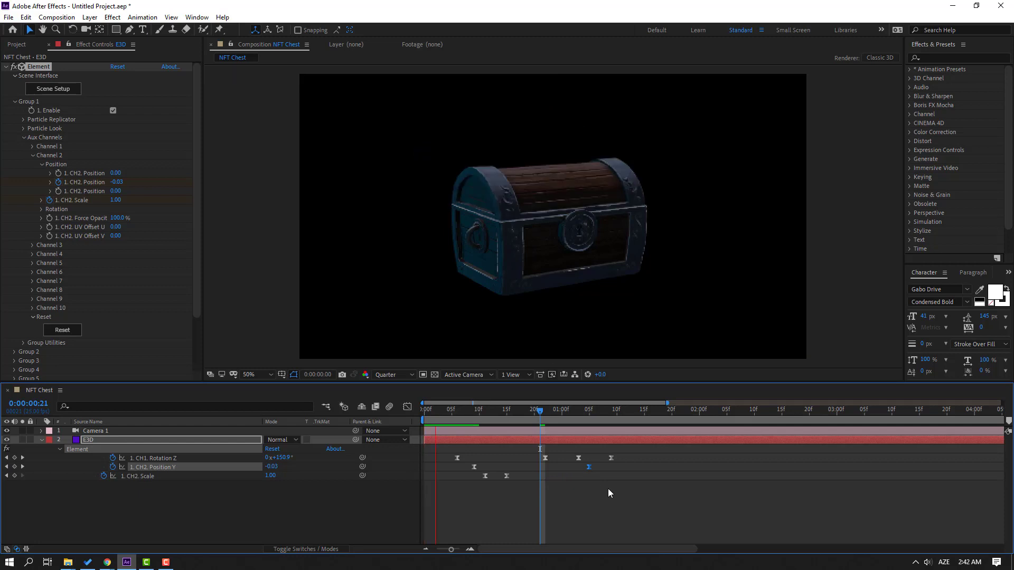
key("space")
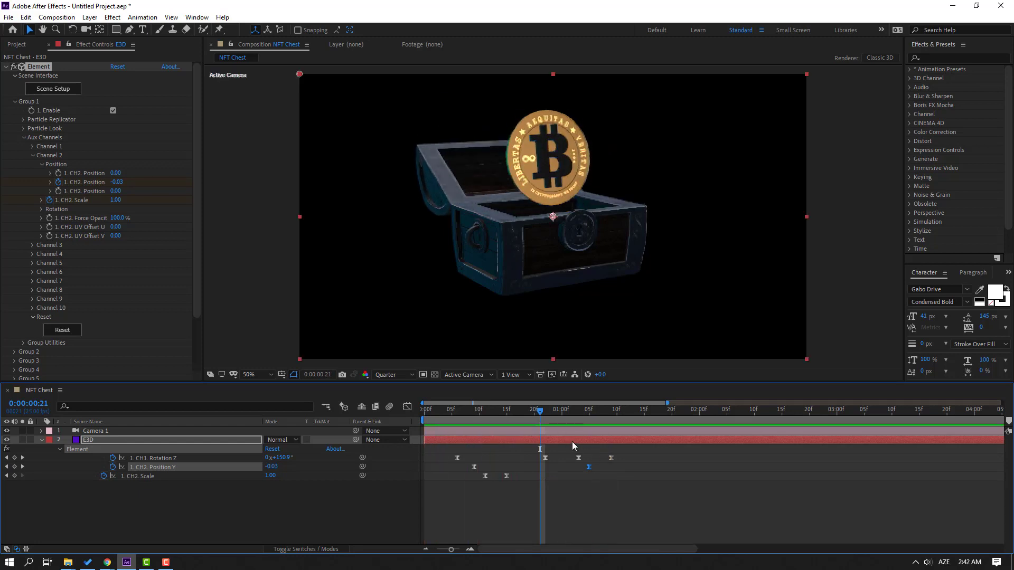
left_click(406, 411)
- Add bobbing Position Y keys, dipping the coin at 1:15 and lifting it back at 2:00
left_click(407, 407)
left_click(591, 412)
key("minus")
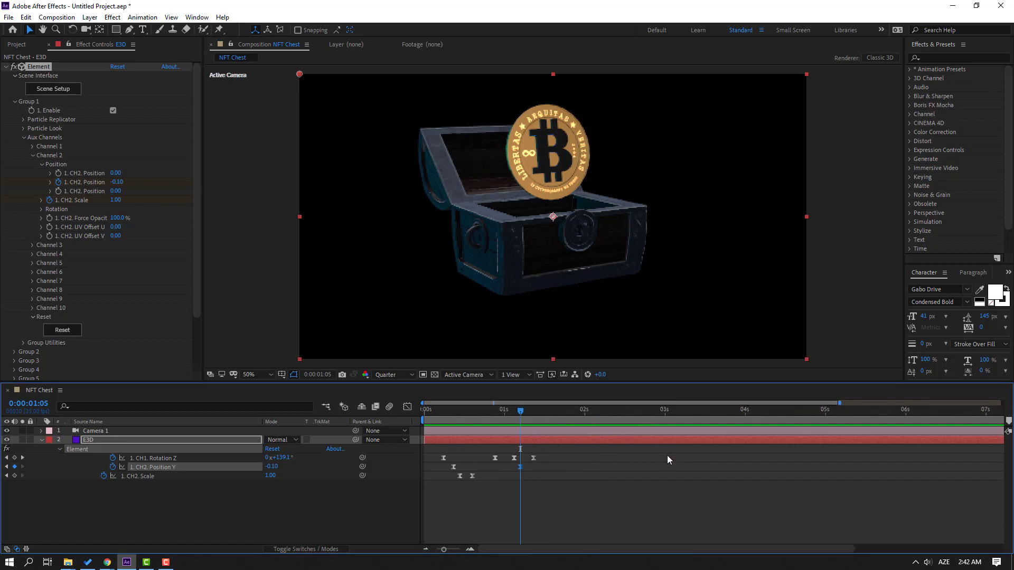
key("shift+Page_Down")
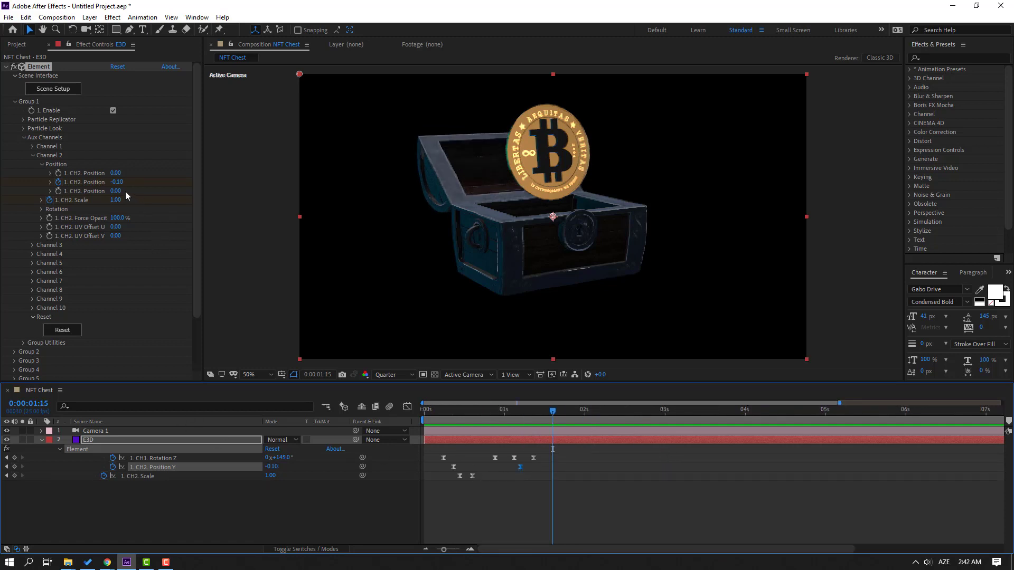
left_click_drag(119, 182, 126, 192)
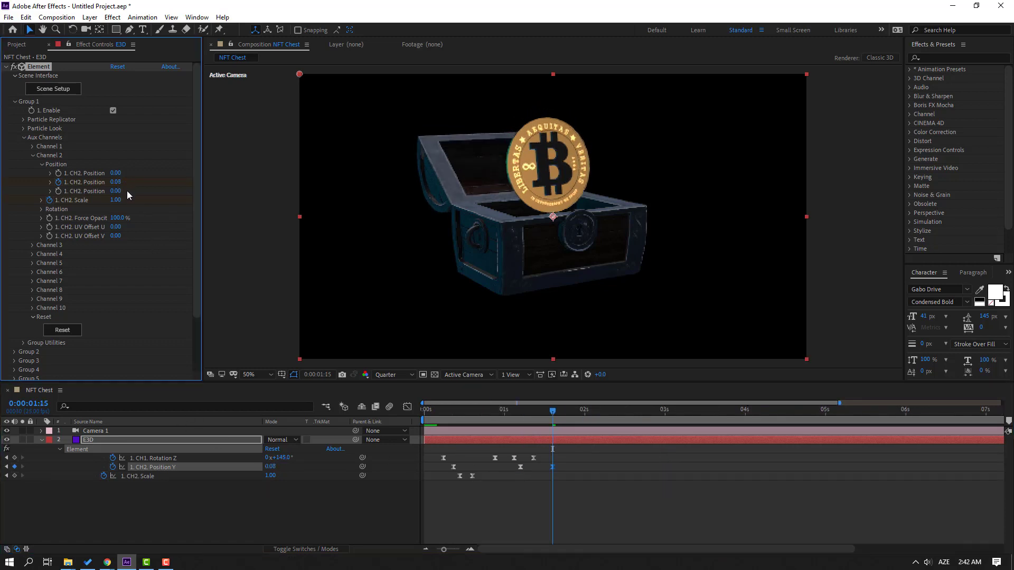
mouse_move(115, 182)
left_mouse_down()
mouse_move(127, 182)
mouse_move(113, 184)
left_mouse_up()
key("shift+Page_Down")
key("shift+Page_Down")
key("shift+Page_Down")
key("shift+Page_Down")
key("space")
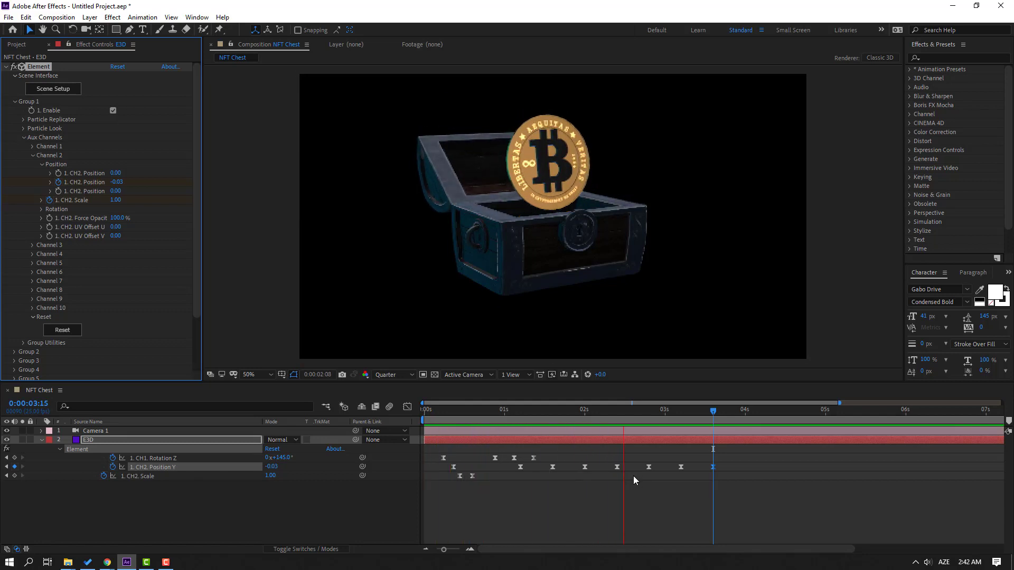
- Alt-drag the coin's Position Y keyframes so the rise extends to about 5.4 seconds, then preview
left_click_drag(736, 466, 525, 483)
left_click_drag(510, 410, 527, 409)
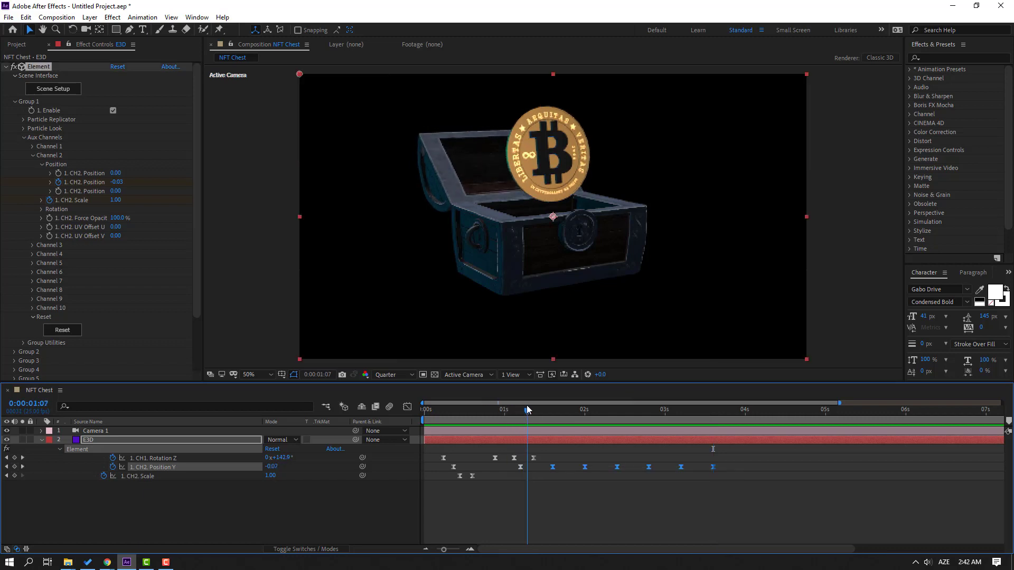
left_click_drag(737, 464, 514, 482)
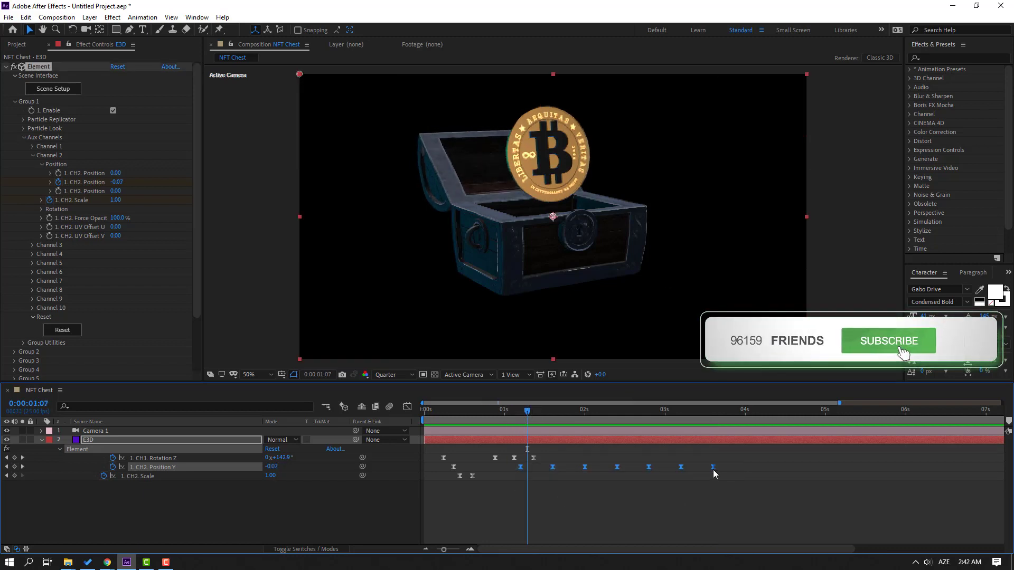
left_click_drag(785, 467, 856, 471, "alt")
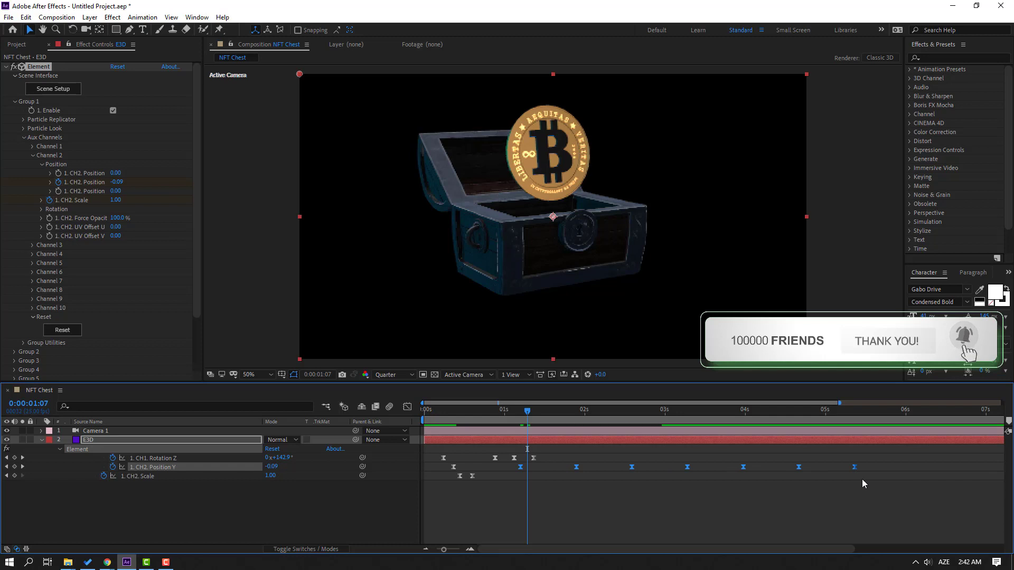
scroll(862, 480, "down", 2, "alt")
key("space")
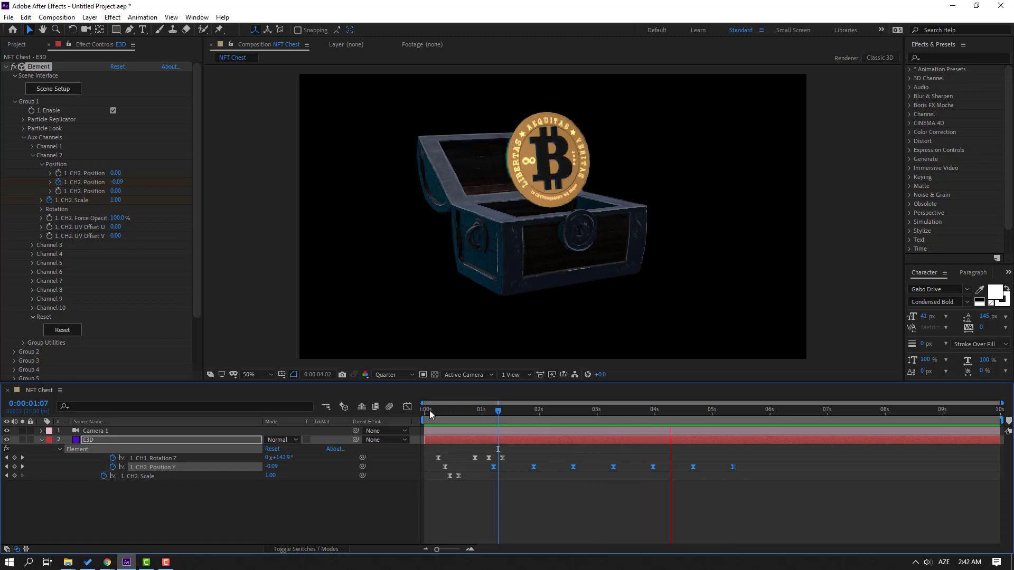
- Scrub the coin rising from the chest around frames 16–18 and reveal Channel 2 Rotation
left_click(464, 410)
left_click(467, 411)
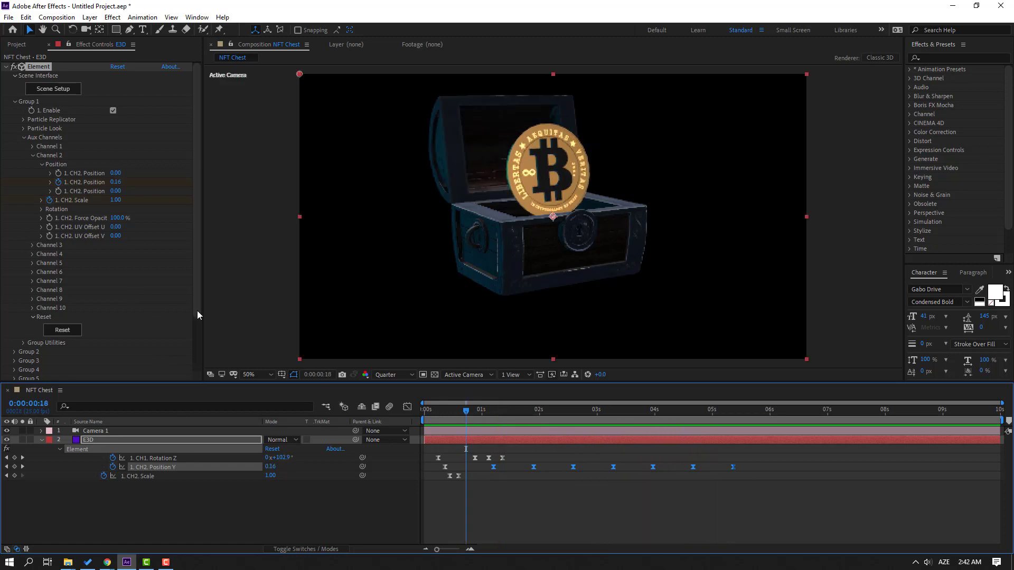
mouse_move(451, 411)
left_mouse_down()
mouse_move(468, 410)
mouse_move(459, 404)
left_mouse_up()
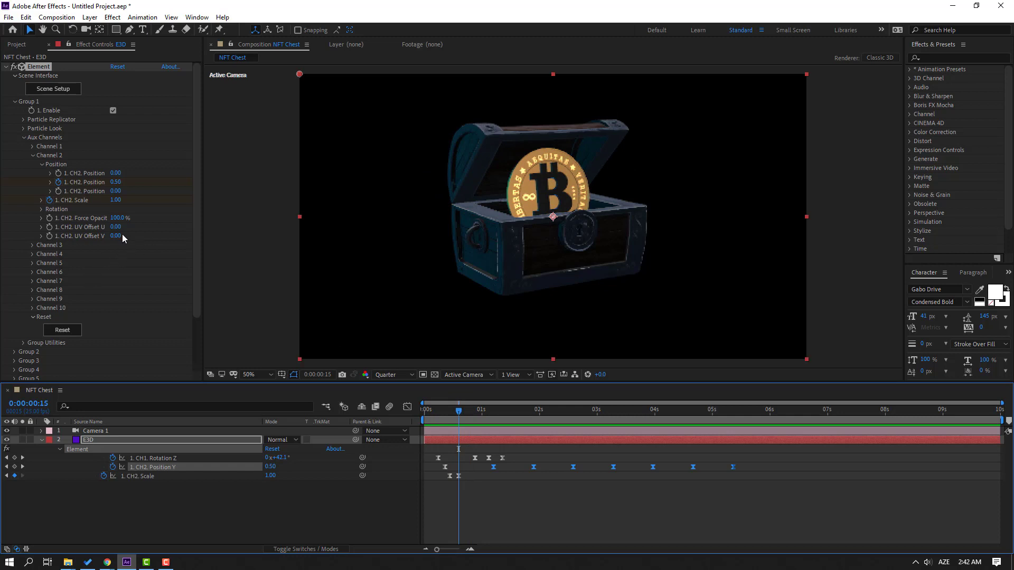
left_click(38, 210)
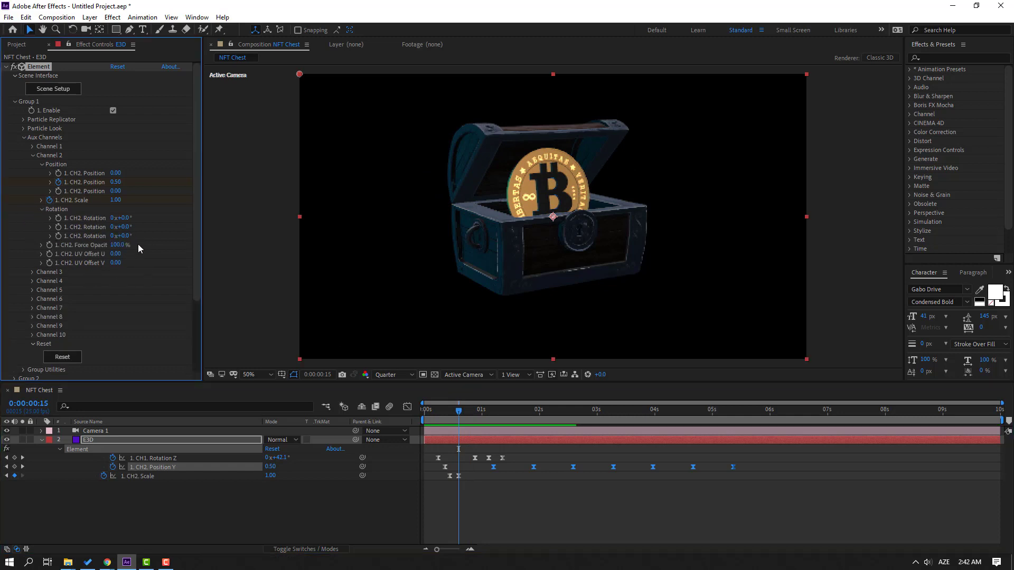
- Show the CH2 Rotation Z keyframes with U and trial a -19° tilt
mouse_move(126, 235)
left_mouse_down()
mouse_move(153, 235)
mouse_move(125, 235)
mouse_move(142, 236)
left_mouse_up()
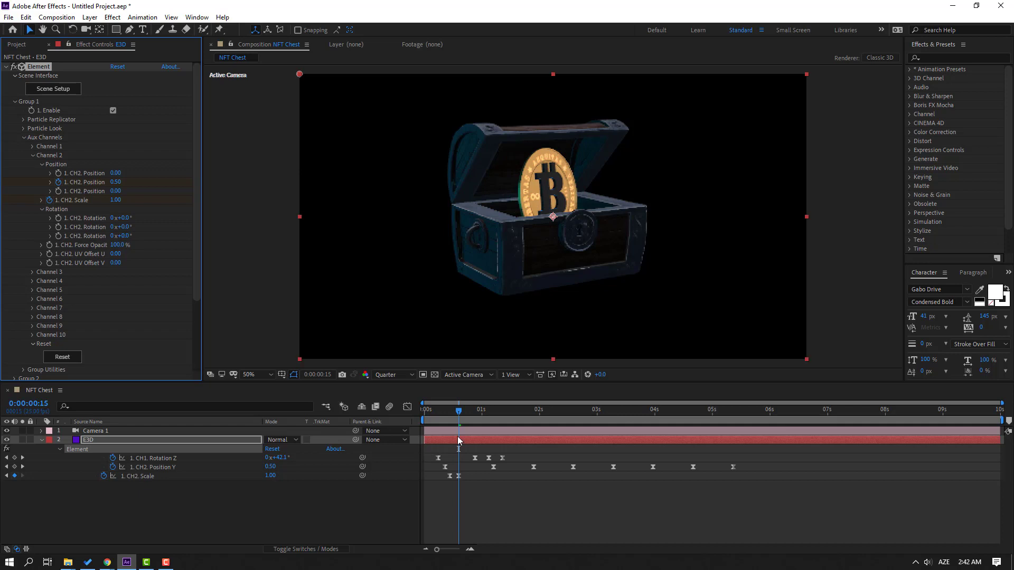
key("ctrl+z")
mouse_move(458, 416)
left_mouse_down()
mouse_move(468, 416)
mouse_move(445, 418)
left_mouse_up()
left_click(61, 244)
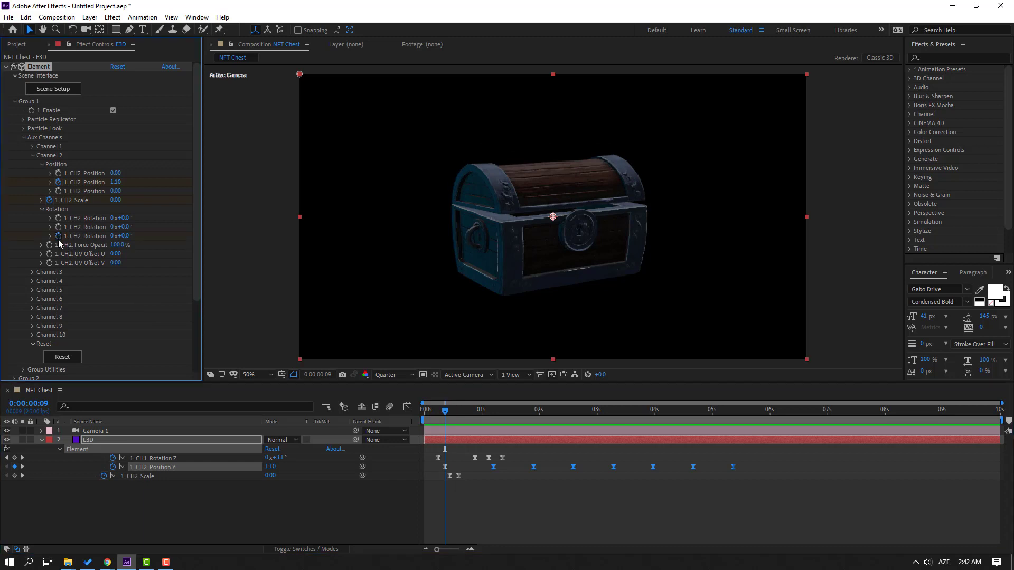
key("u")
key("u")
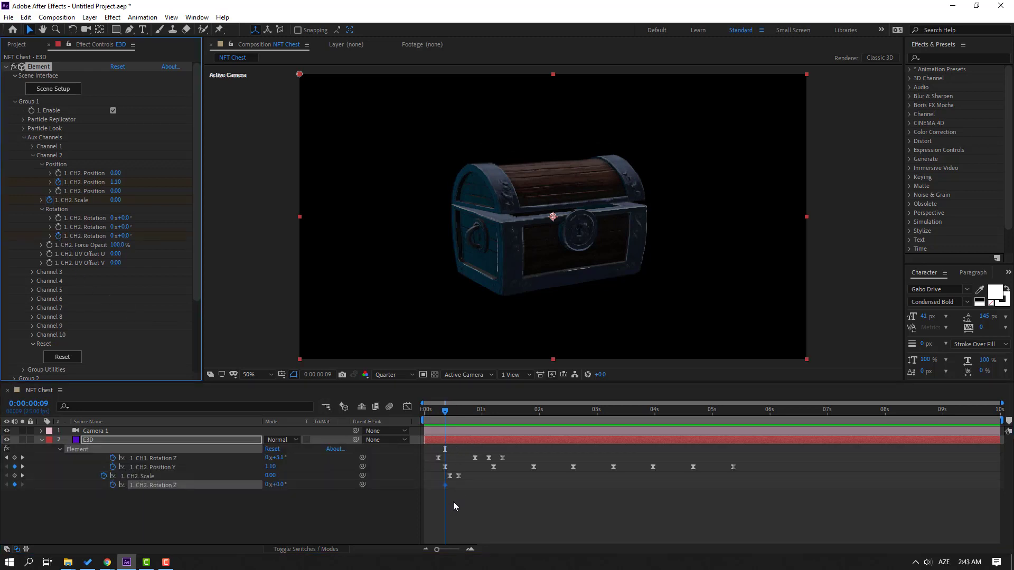
left_click_drag(448, 486, 475, 485)
left_click_drag(126, 240, 116, 240)
left_click_drag(453, 413, 469, 411)
left_click_drag(475, 485, 484, 485)
left_click(444, 411)
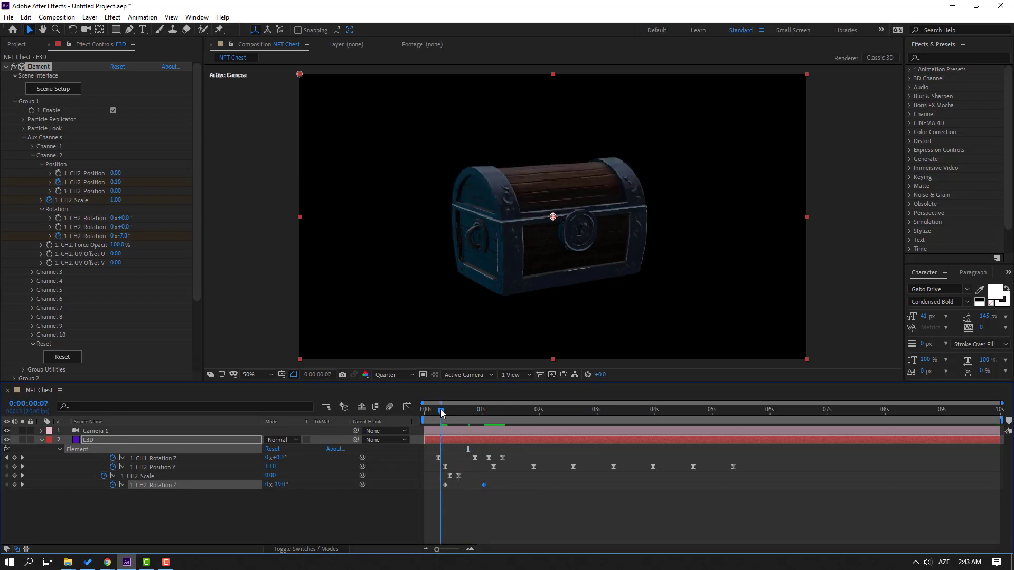
- Set the coin's starting Z rotation to -90° at frame 9
left_click(127, 236)
type("-90")
key("Return")
mouse_move(445, 411)
left_mouse_down()
mouse_move(481, 410)
mouse_move(446, 412)
left_mouse_up()
left_click(125, 237)
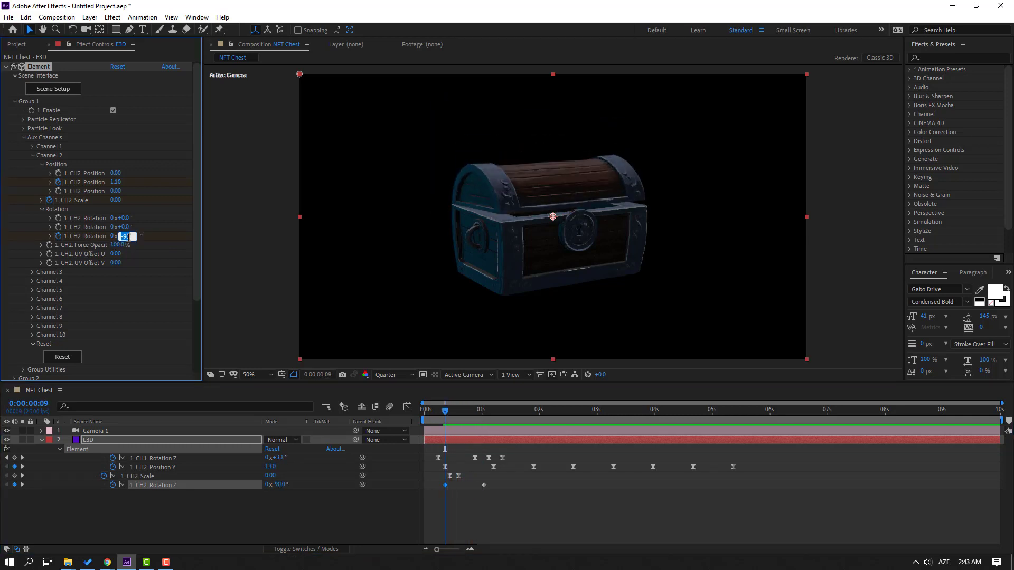
- Rock the coin to +15° at 1:01 and -17° at 1:22, then select the Rotation Z keys
left_click_drag(452, 411, 485, 412)
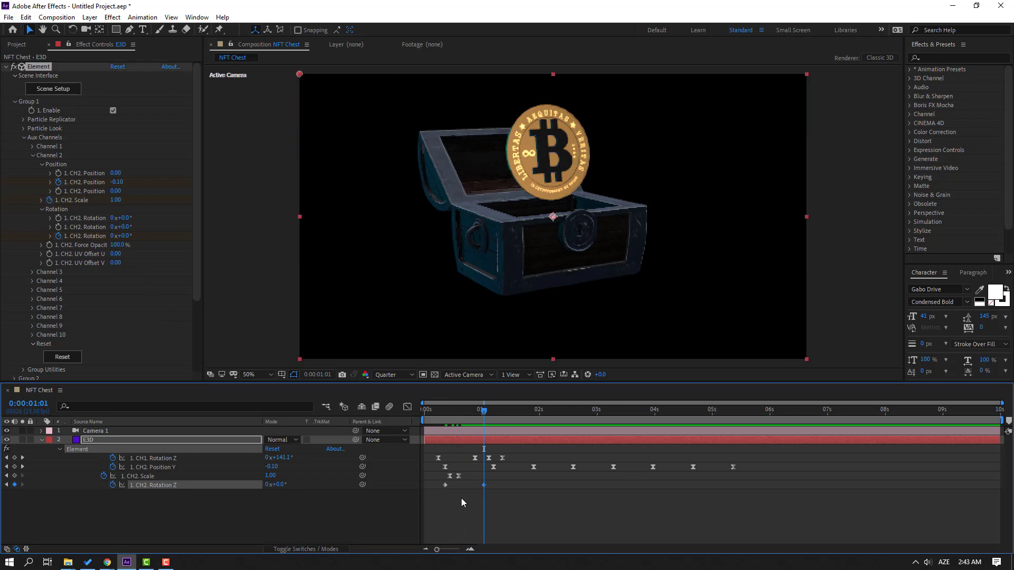
left_click_drag(125, 240, 131, 236)
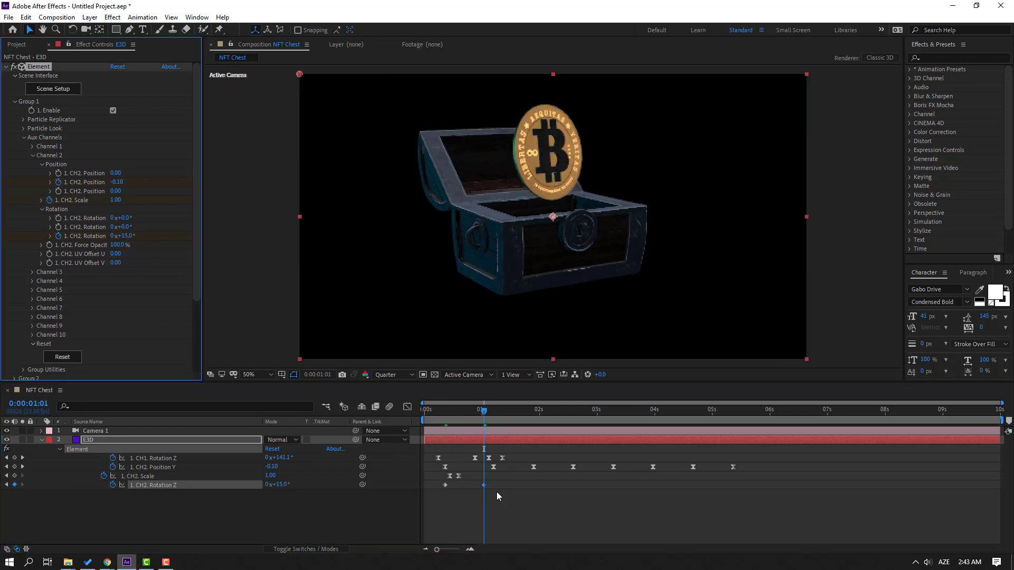
left_click_drag(443, 422, 520, 411)
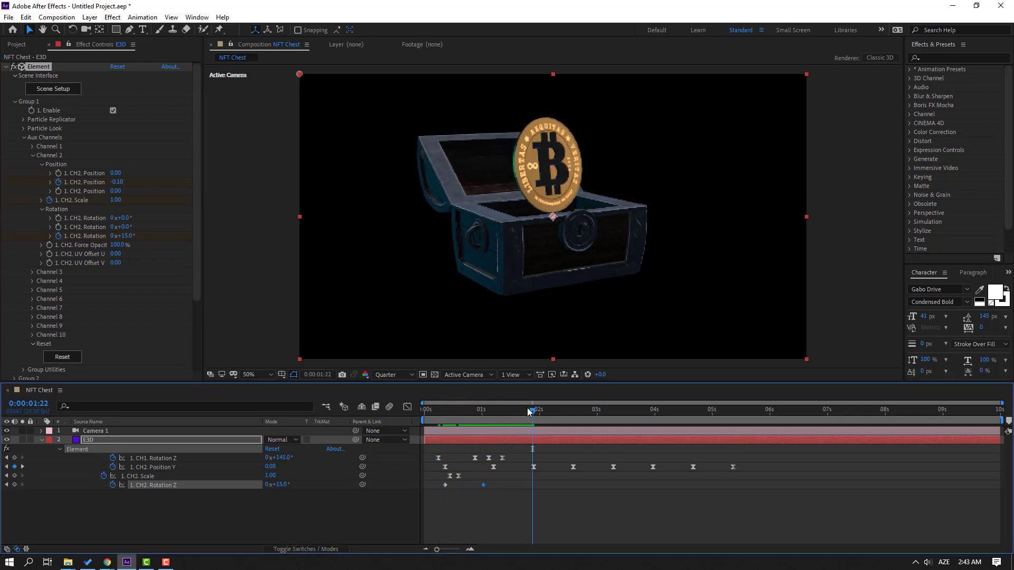
left_click_drag(125, 238, 108, 237)
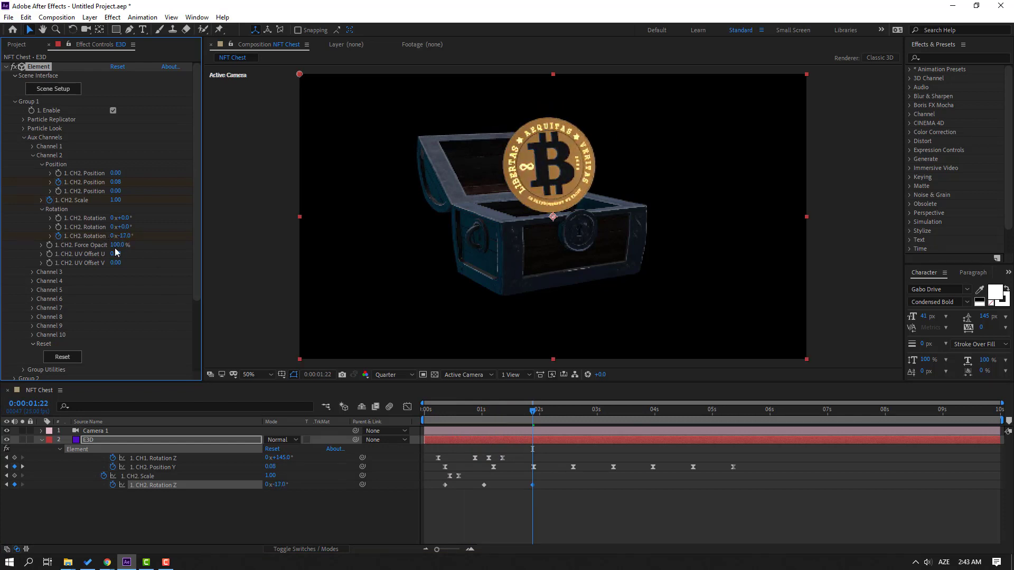
mouse_move(501, 411)
left_mouse_down()
mouse_move(467, 409)
mouse_move(512, 410)
left_mouse_up()
left_click_drag(555, 481, 437, 486)
- Apply Easy Ease to the Rotation Z keys and add a +2° key at 2:14
right_click(446, 487)
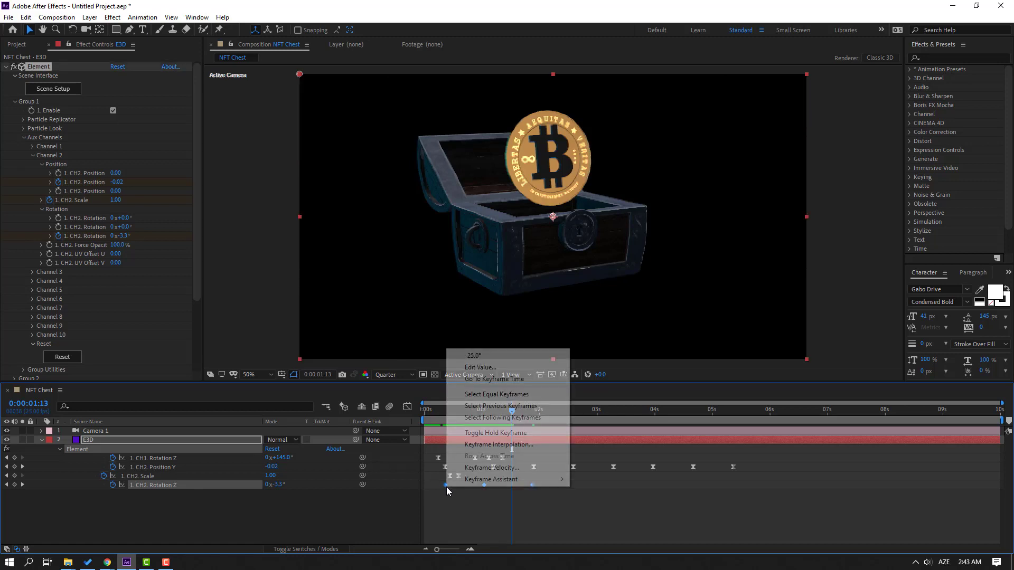
mouse_move(549, 479)
left_click(599, 410)
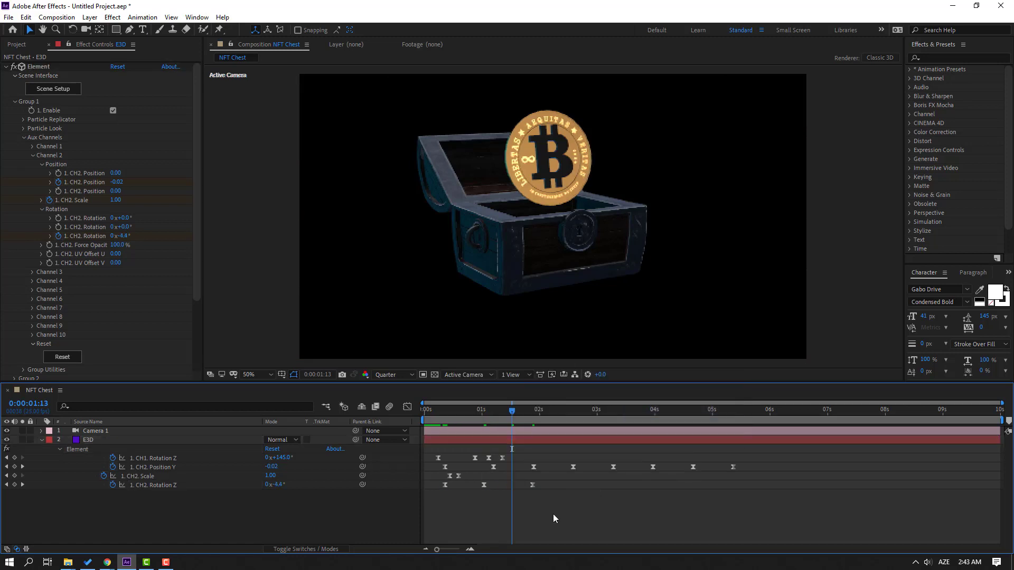
left_click_drag(529, 417, 572, 415)
mouse_move(129, 237)
left_mouse_down()
mouse_move(155, 236)
mouse_move(138, 236)
left_mouse_up()
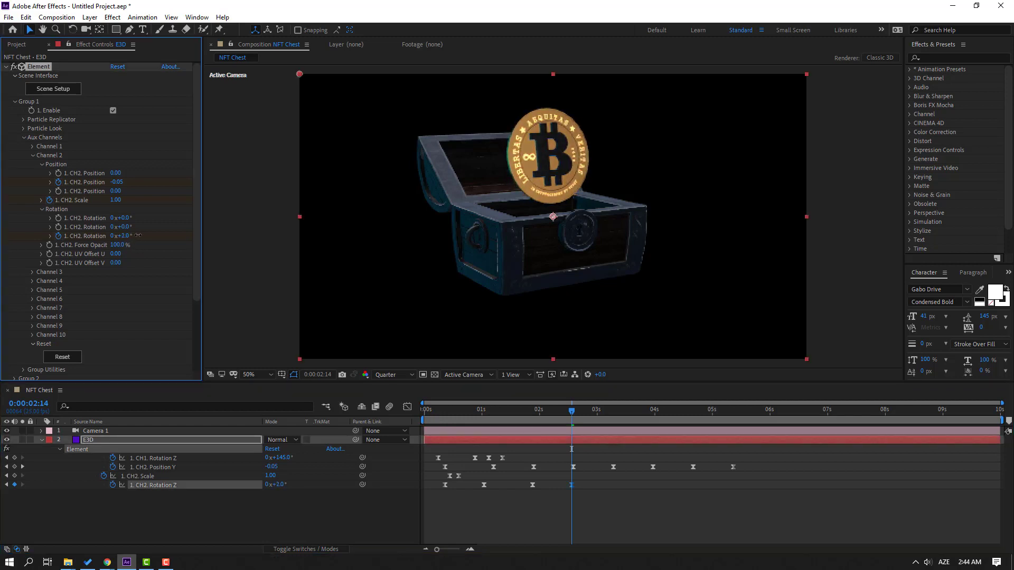
- Copy the three Rotation Z keys and paste them at 2:14 and 4:03, then preview
left_click_drag(584, 491, 481, 482)
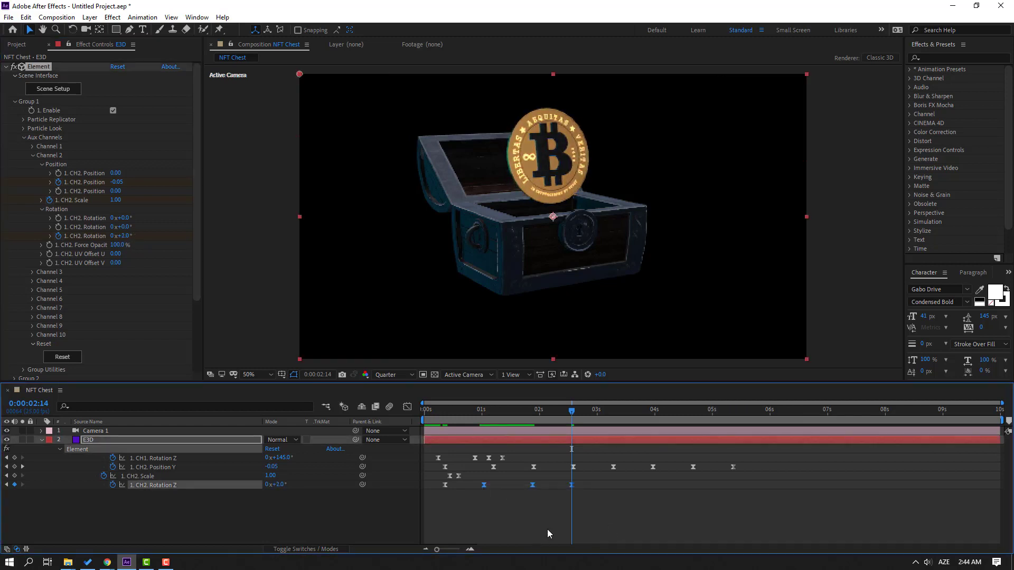
key("ctrl+c")
key("ctrl+v")
left_click(660, 411)
key("ctrl+v")
left_click(664, 490)
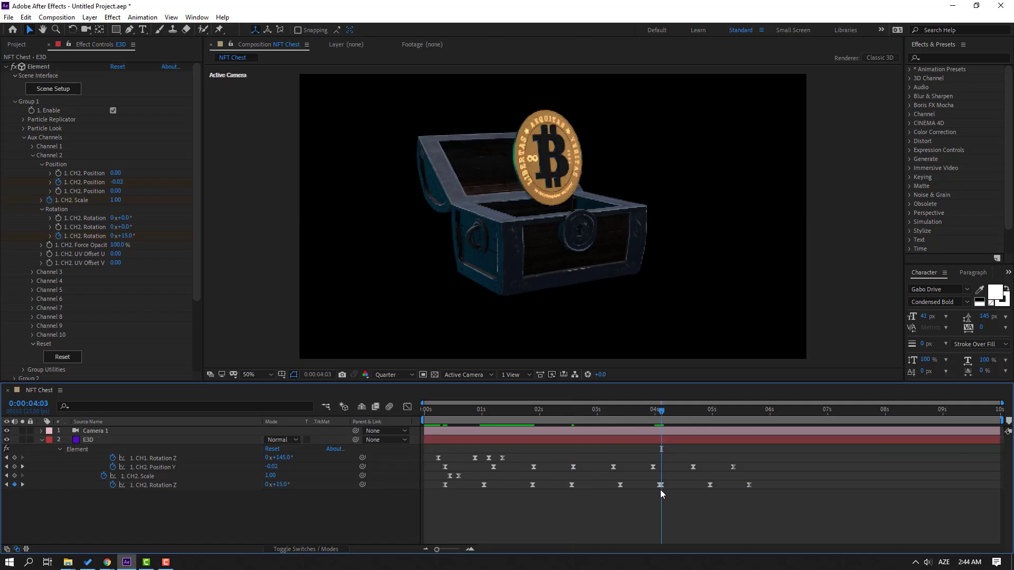
left_click_drag(664, 486, 661, 487)
left_click_drag(549, 410, 650, 410)
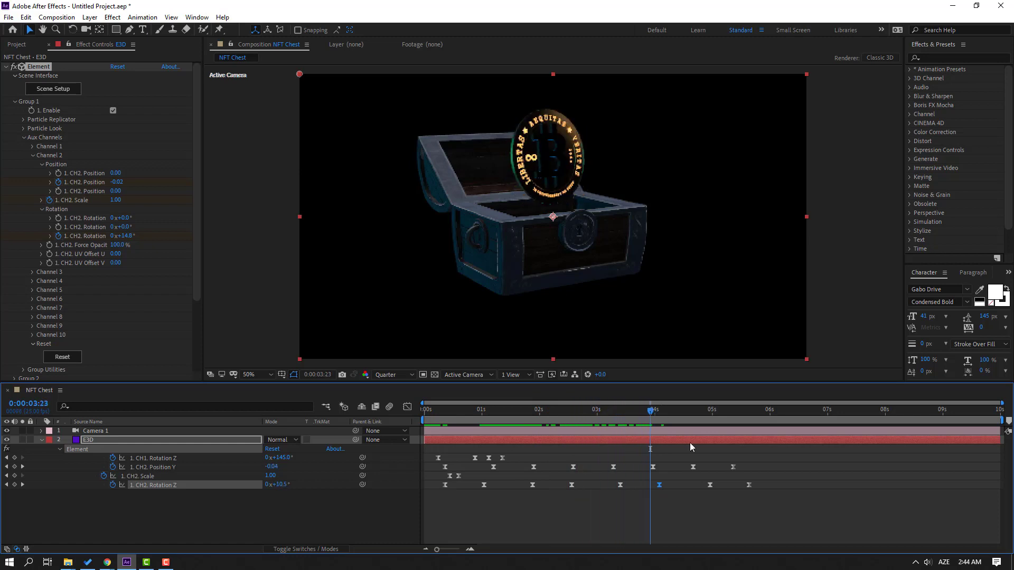
key("space")
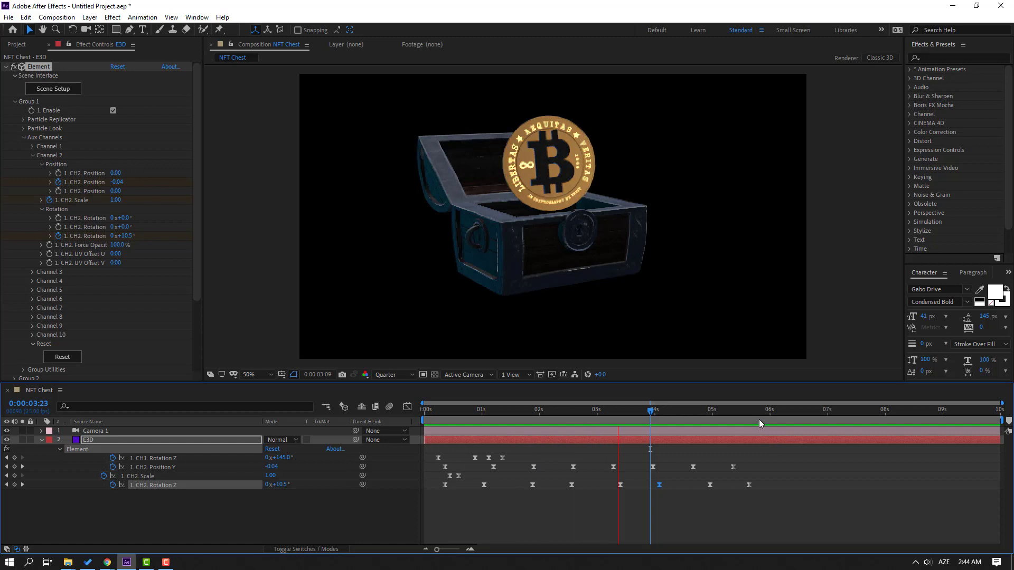
- Stretch the Position Y and Rotation Z keyframes out to about 7 seconds and preview
left_click(759, 467)
left_click_drag(760, 456, 528, 478)
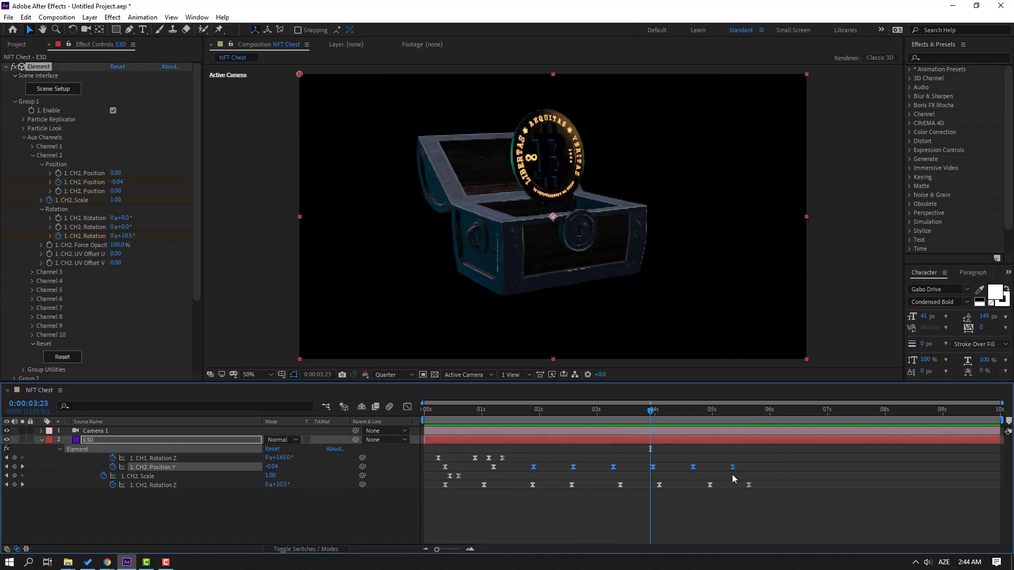
left_click_drag(755, 469, 846, 467, "alt")
left_click_drag(775, 482, 525, 500)
left_click_drag(749, 485, 844, 485, "alt")
left_click(819, 519)
key("space")
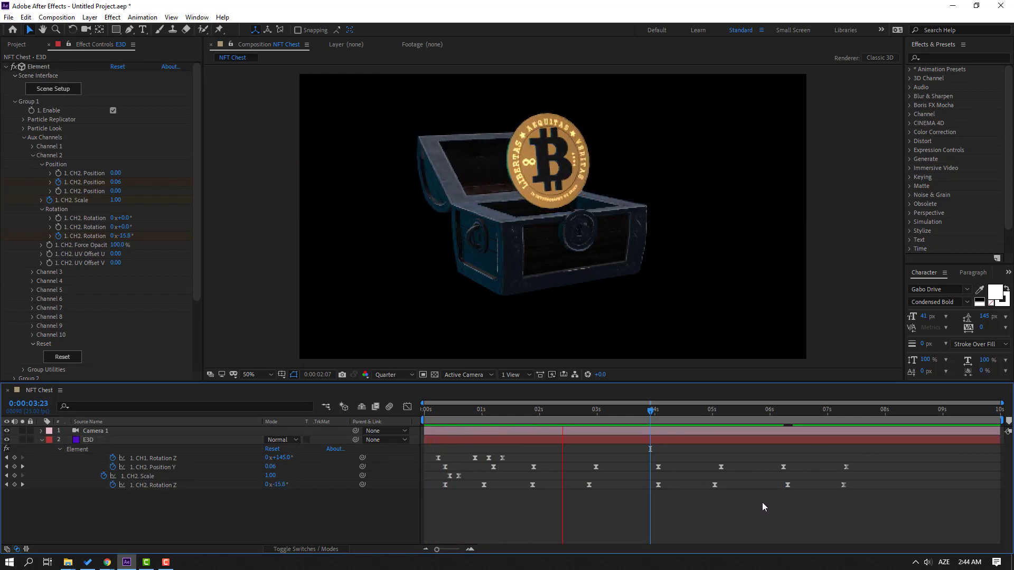
key("space")
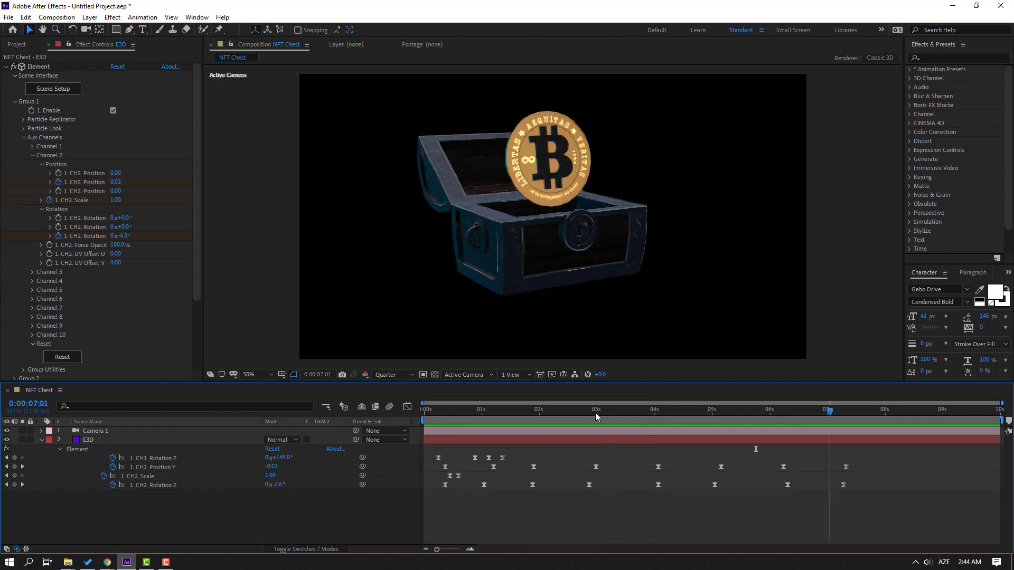
left_click(87, 442)
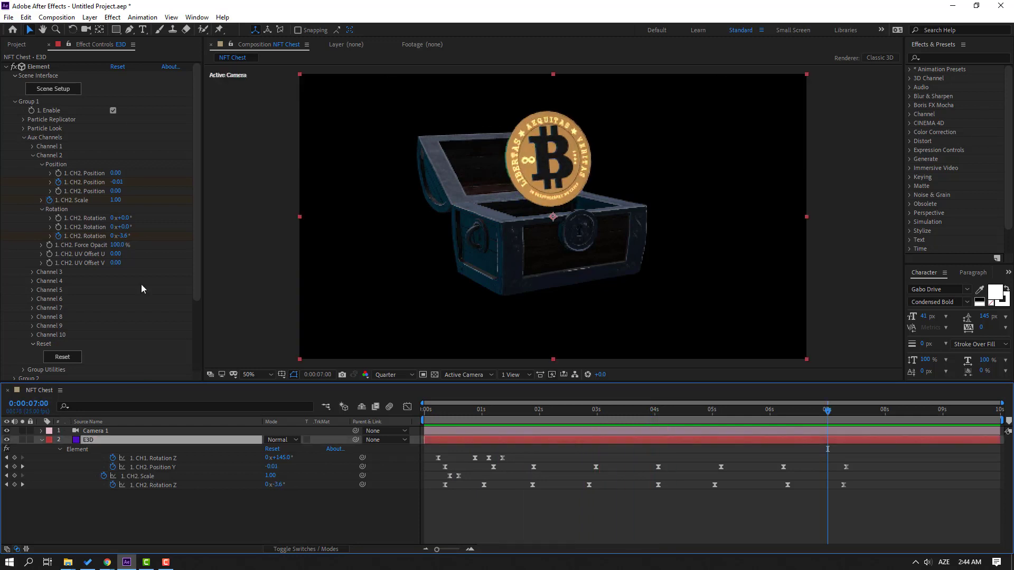
- Add a Plane primitive in the Element 3D scene editor
left_click(53, 88)
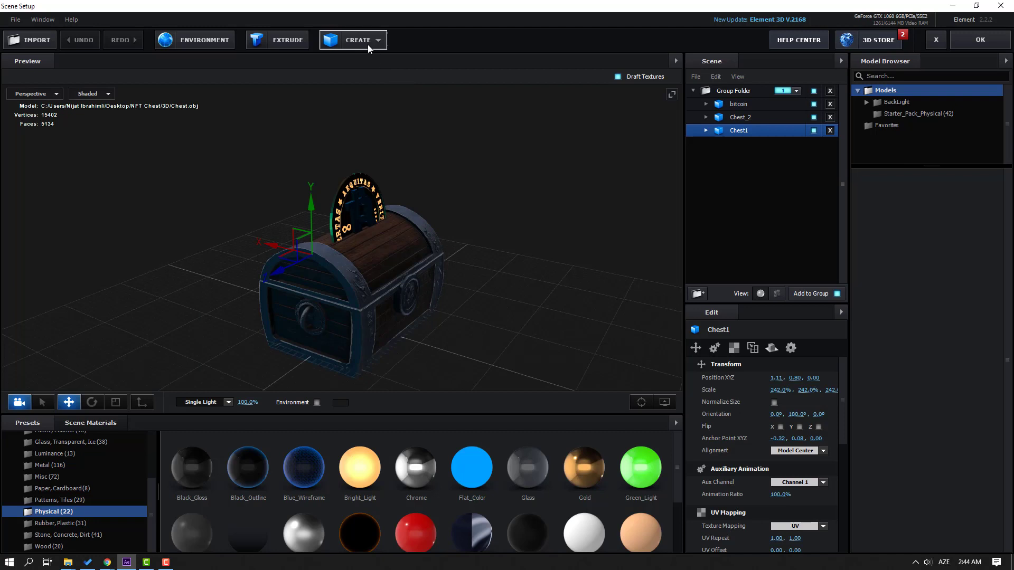
left_click(368, 47)
left_click(493, 65)
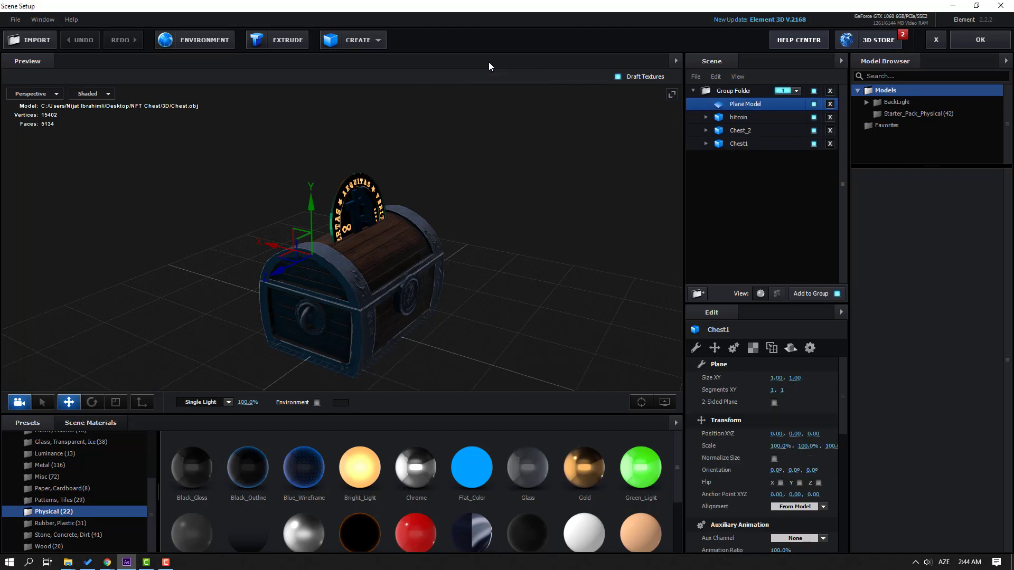
left_click_drag(454, 205, 841, 77)
- Scale the plane up to 15505.3% and apply the Black_Gloss material
left_click(116, 403)
scroll(449, 228, "down", 8)
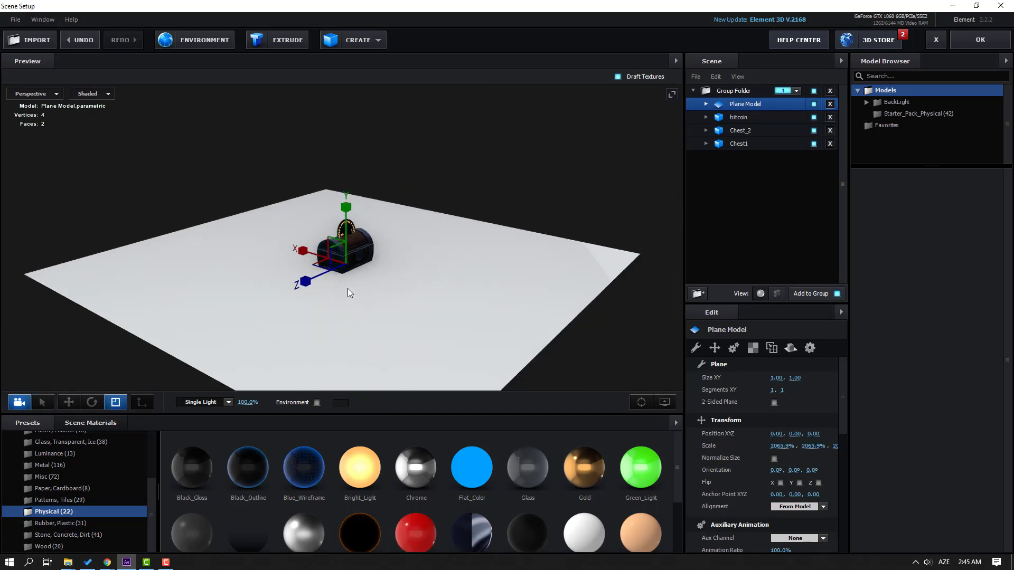
left_click_drag(344, 263, 581, 224)
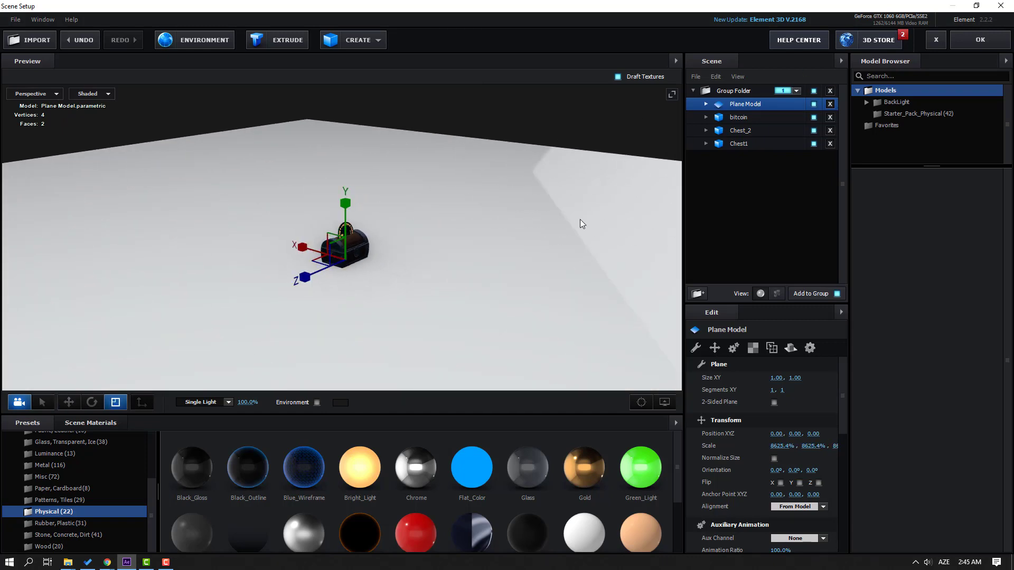
left_click_drag(339, 266, 534, 224)
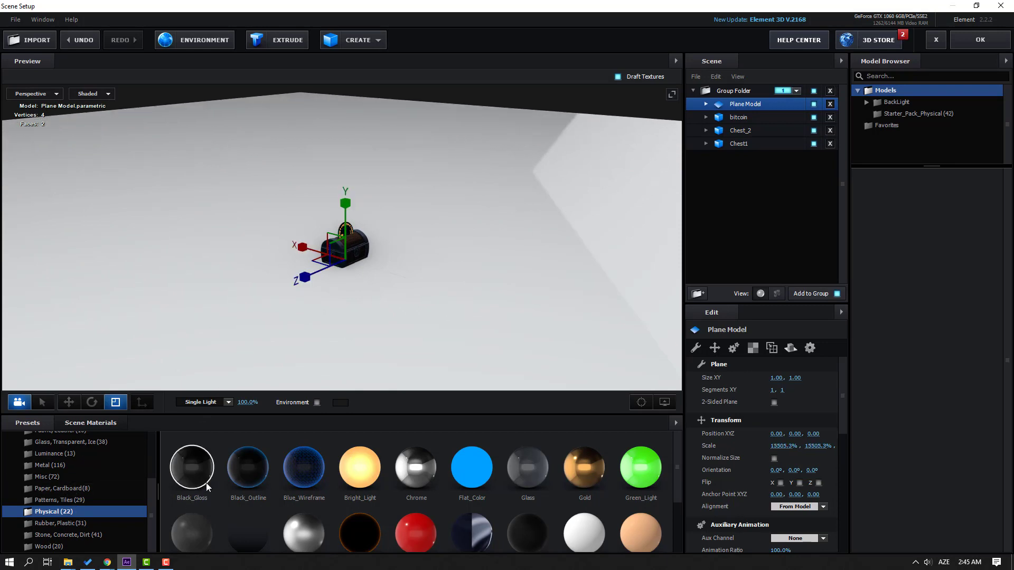
left_click_drag(192, 470, 233, 373)
- Set the floor plane's Reflect Mode to Mirror Surface
scroll(378, 273, "up", 10)
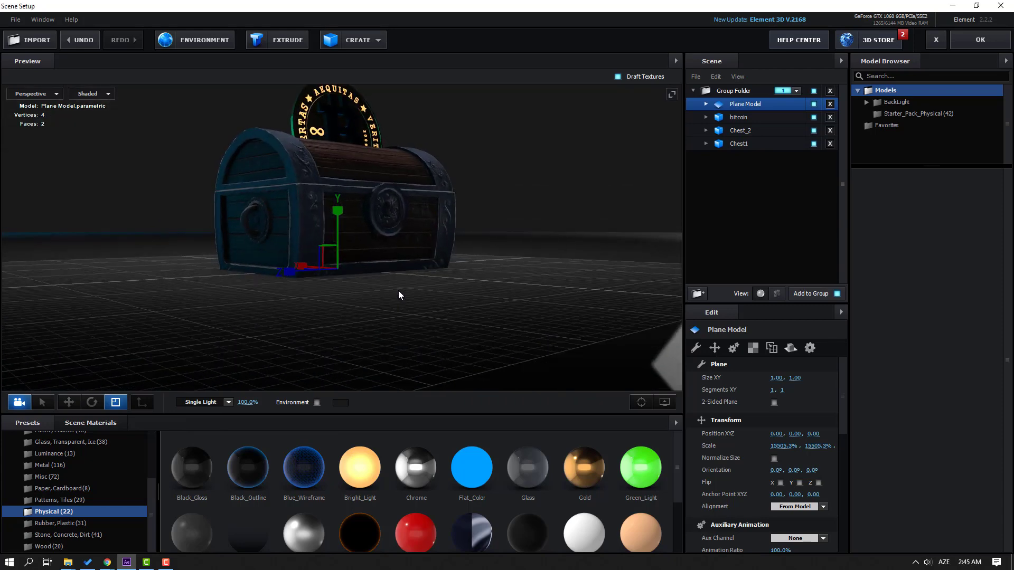
left_click_drag(398, 290, 351, 266)
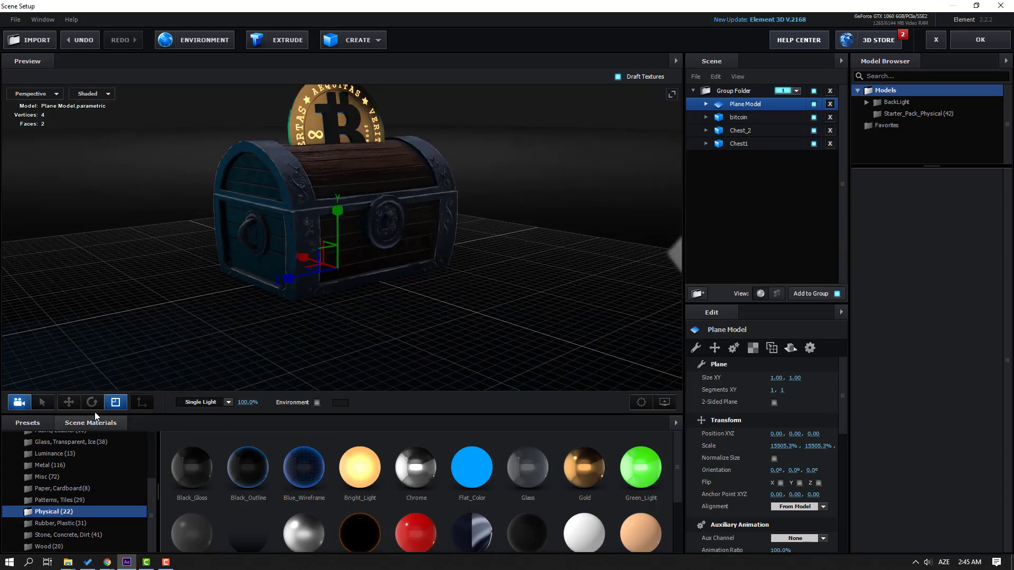
left_click(70, 406)
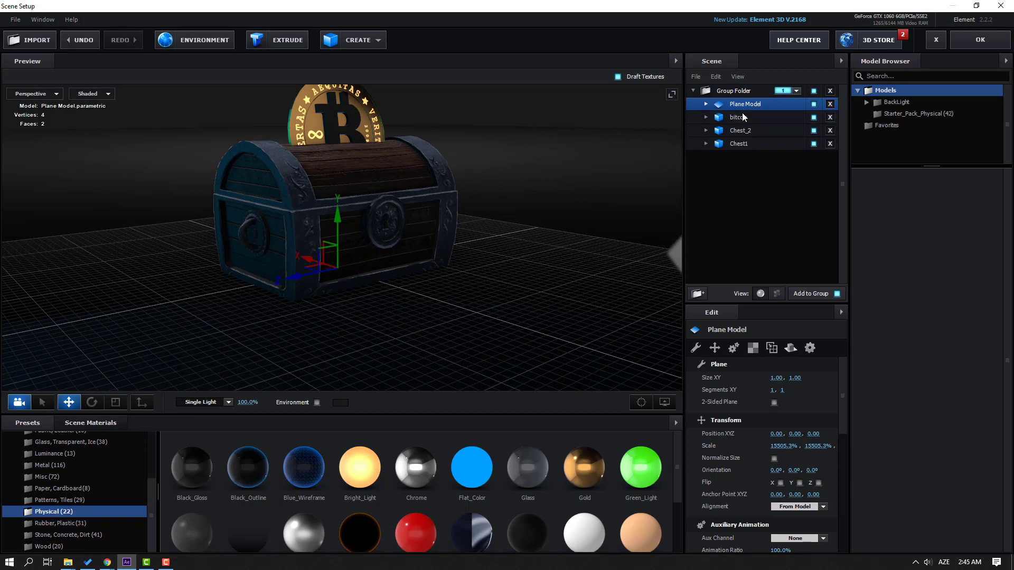
left_click(792, 350)
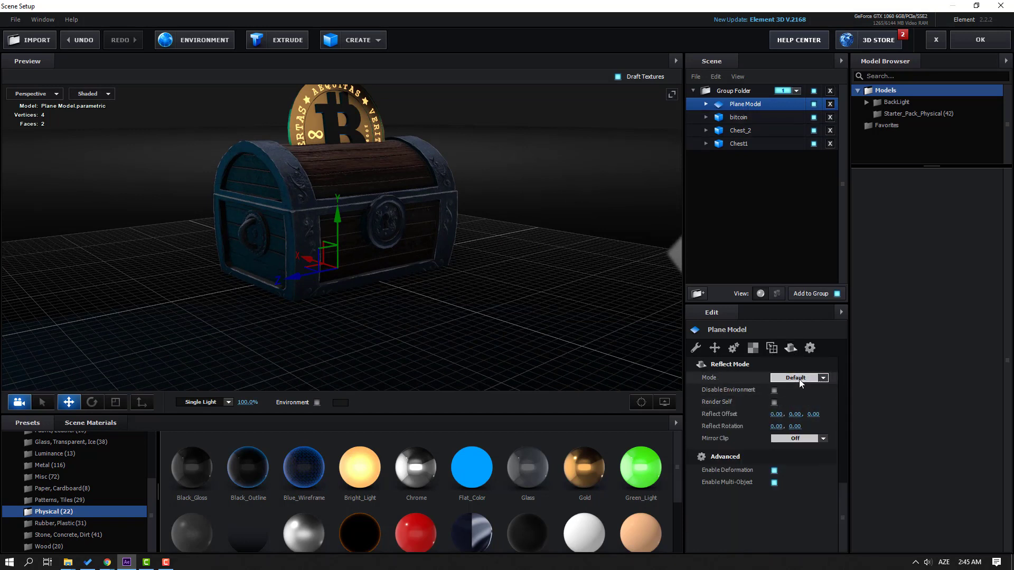
left_click(797, 378)
left_click(816, 404)
- Turn off the preview grid and select the Plane Model's Black_Gloss material
scroll(338, 347, "up", 3)
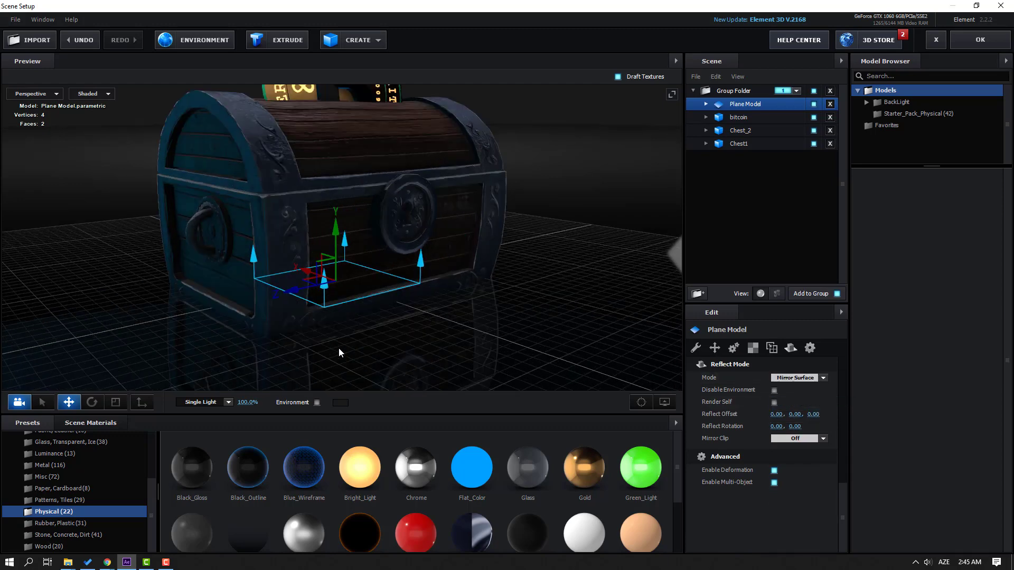
middle_click_drag(338, 347, 378, 315)
left_click_drag(378, 315, 379, 323)
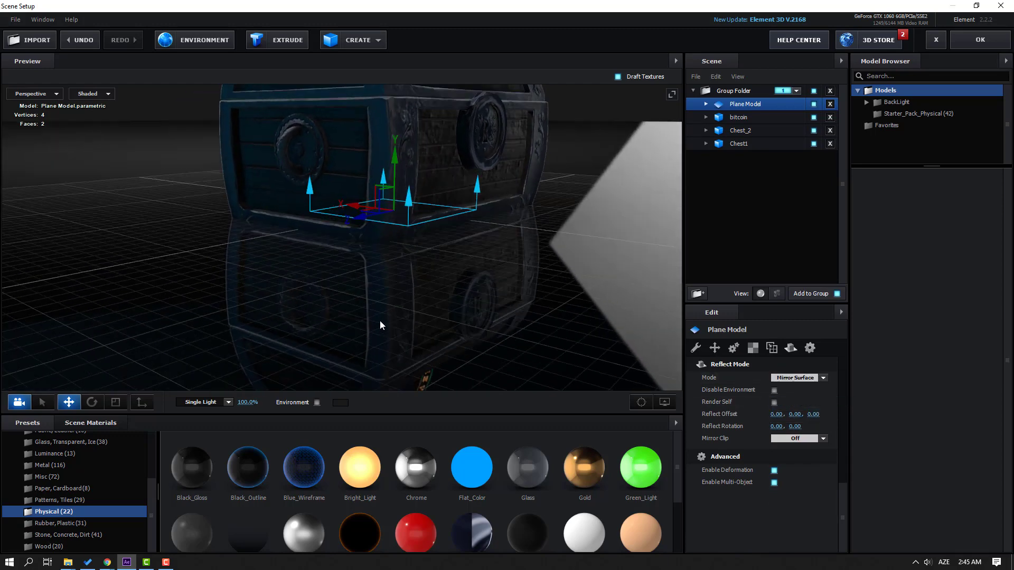
left_click(665, 403)
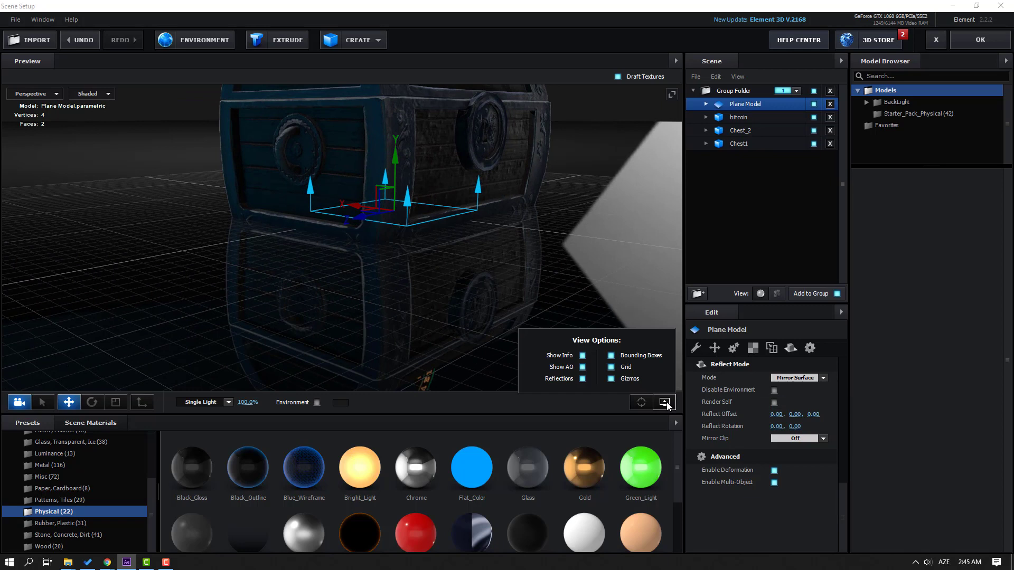
left_click(612, 369)
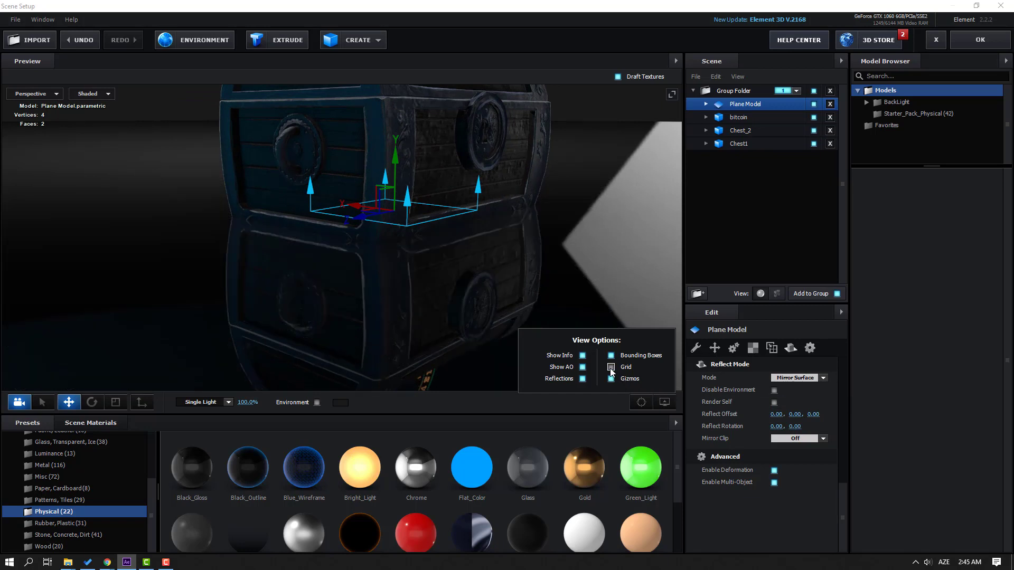
left_click_drag(397, 284, 393, 289)
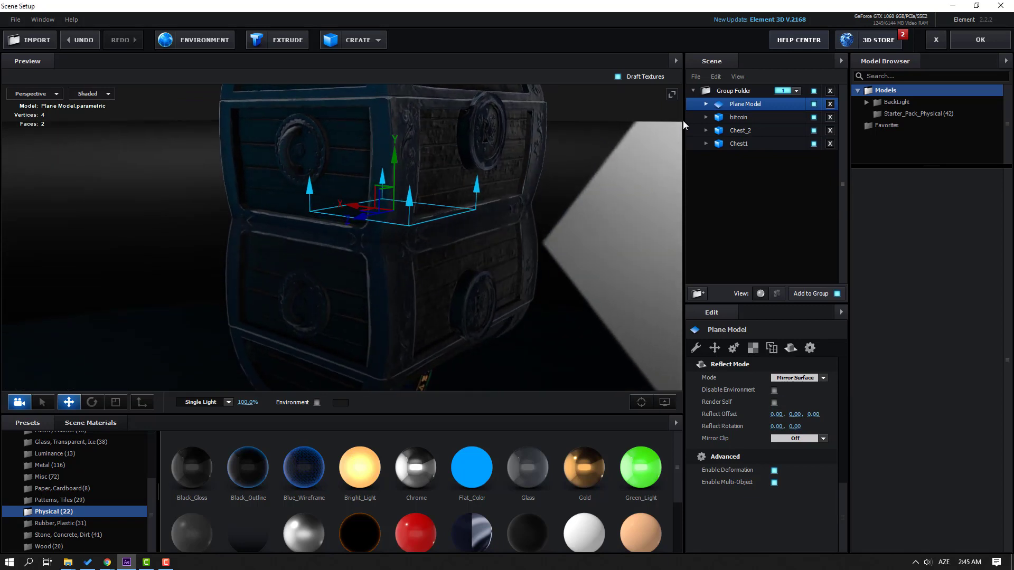
left_click(706, 104)
left_click(764, 119)
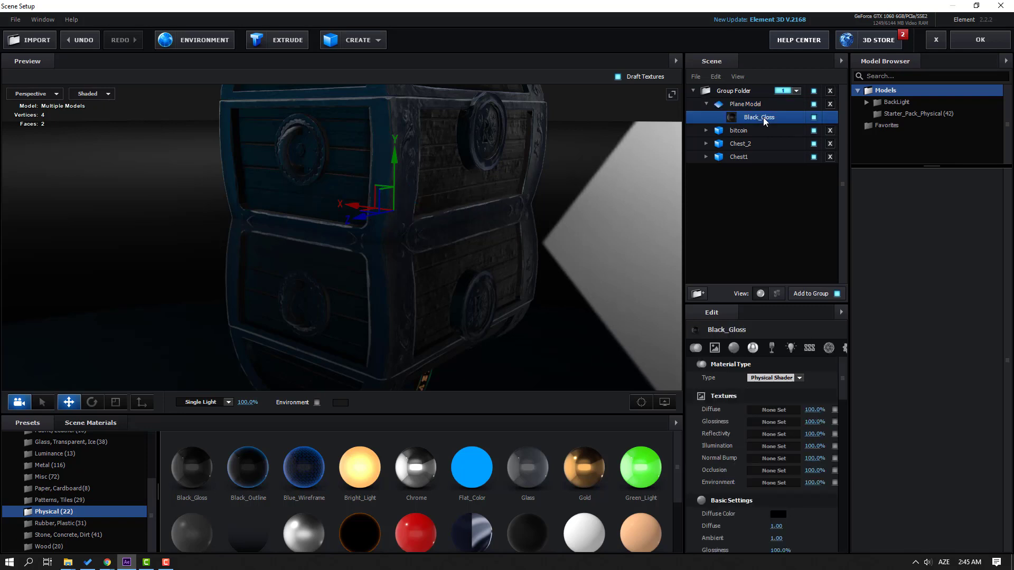
- Lower the Black_Gloss glossiness to 81%
scroll(731, 428, "down", 3)
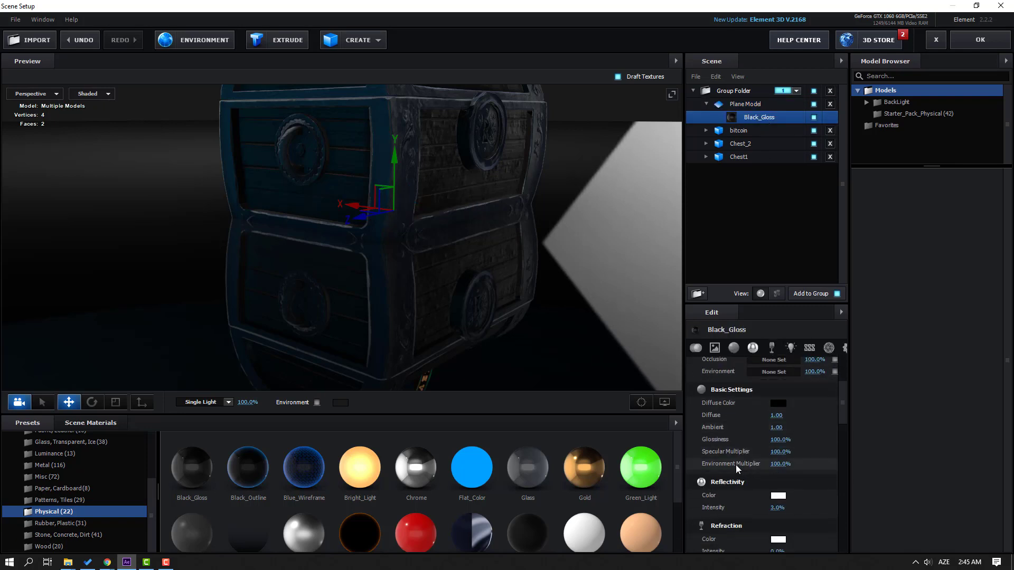
left_click_drag(780, 439, 771, 440)
scroll(442, 287, "down", 3)
mouse_move(481, 287)
left_mouse_down()
mouse_move(427, 280)
mouse_move(484, 283)
mouse_move(468, 272)
mouse_move(506, 290)
mouse_move(471, 279)
mouse_move(478, 301)
left_mouse_up()
- Apply the BackLight_2K_13 environment preset and confirm Scene Setup with OK
scroll(78, 470, "up", 5)
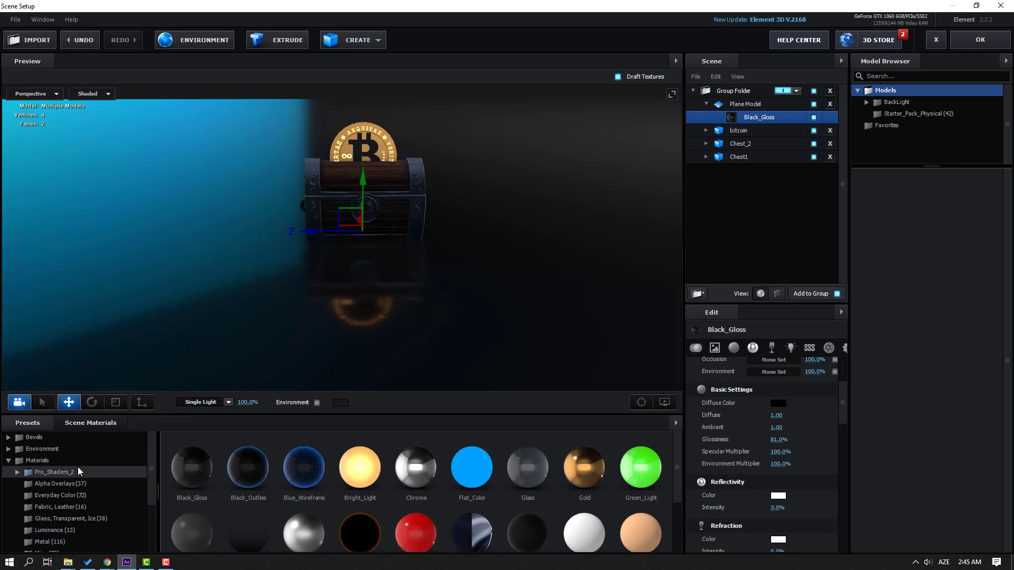
left_click(46, 451)
double_click(80, 461)
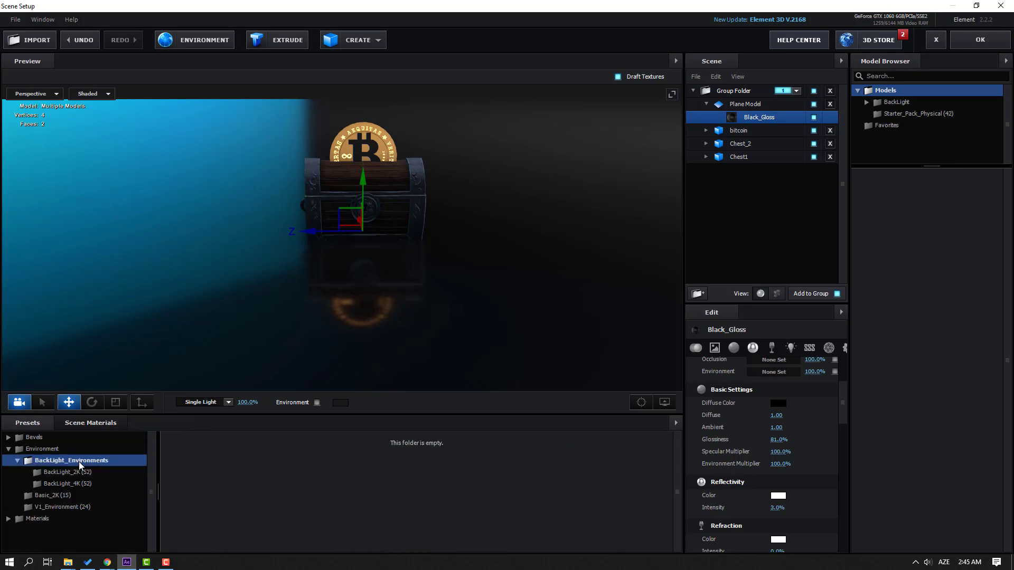
left_click(75, 472)
scroll(414, 515, "down", 2)
scroll(414, 515, "up", 1)
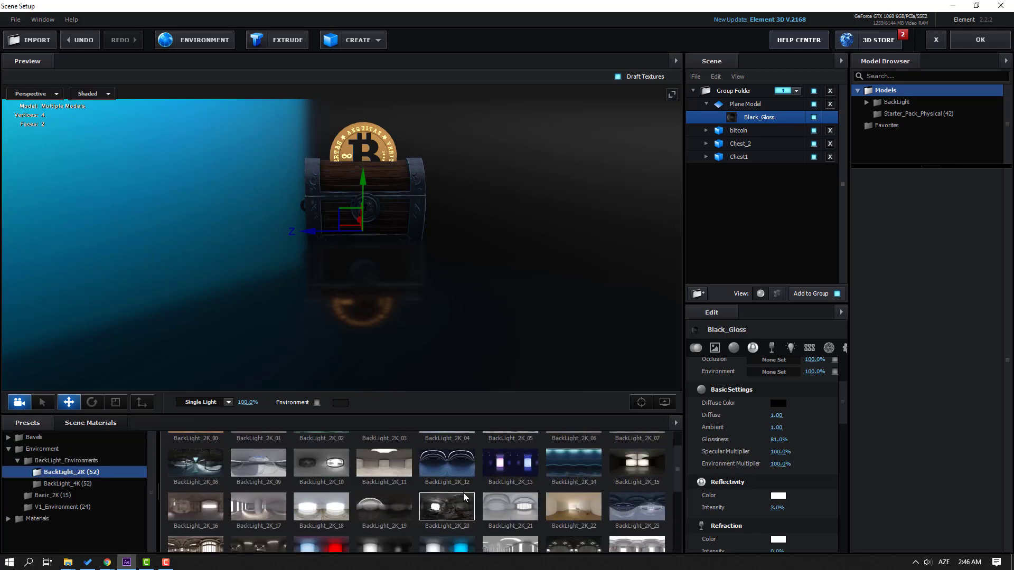
double_click(506, 462)
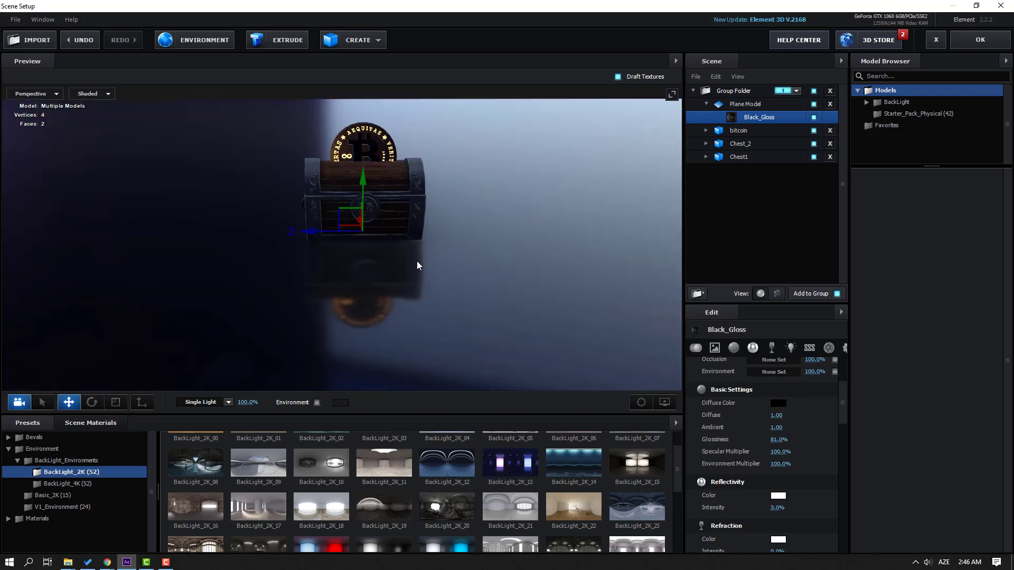
scroll(326, 479, "down", 2)
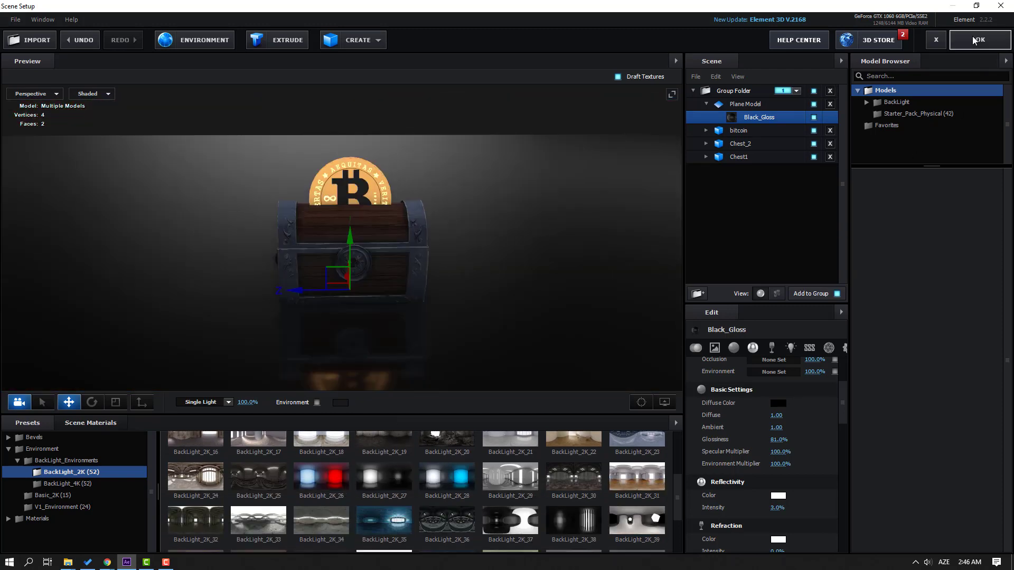
left_click(975, 41)
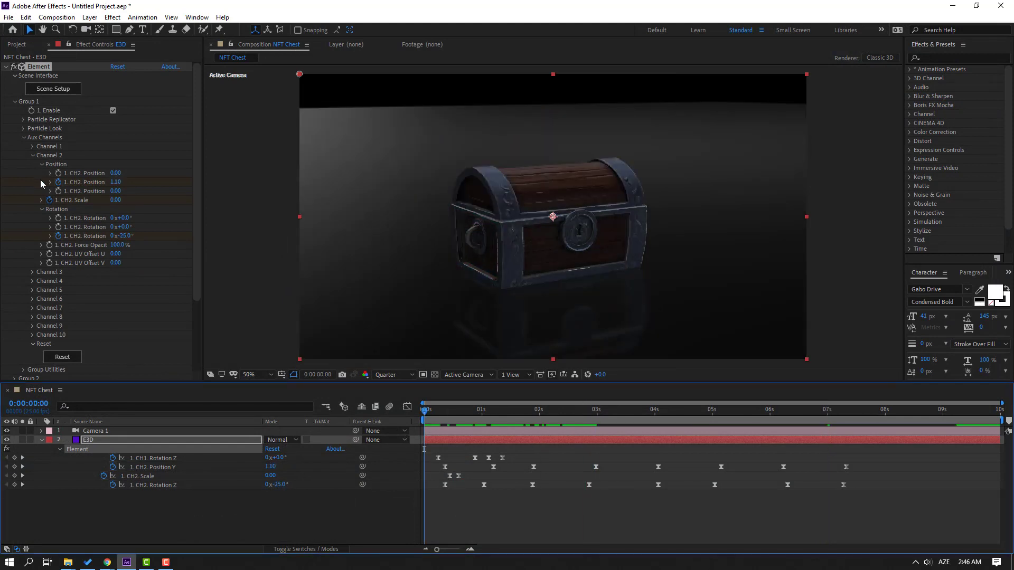
- Set the Additional Lighting X Rotation to 3° in the E3D render settings
left_click(24, 137)
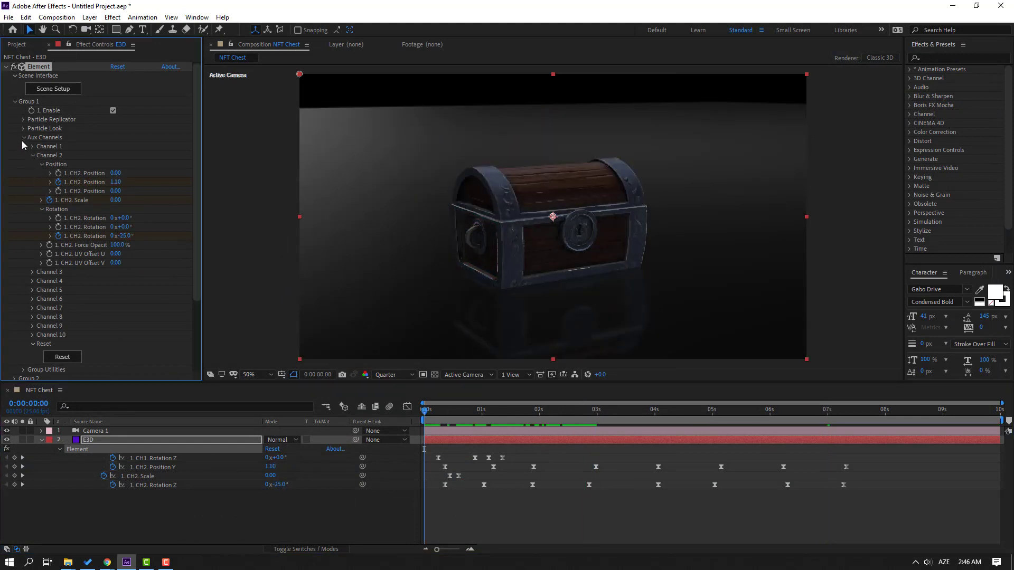
left_click(15, 236)
left_click(15, 227)
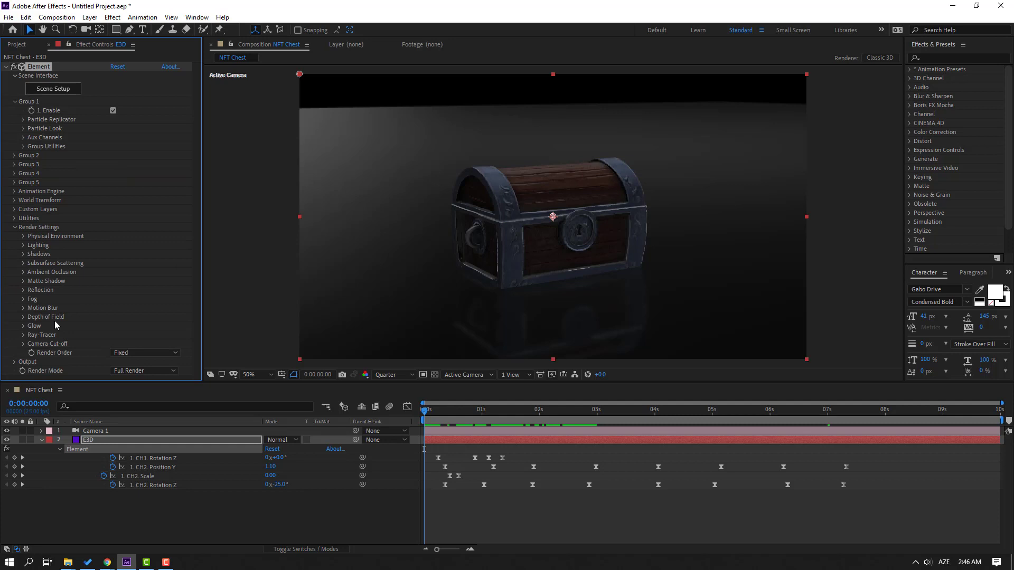
left_click(23, 245)
left_click_drag(465, 421, 487, 421)
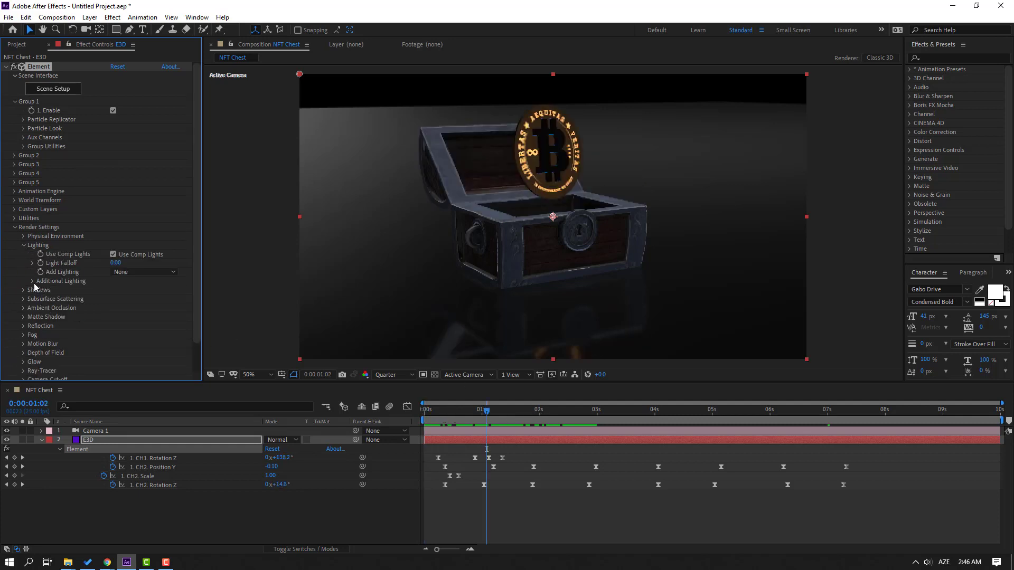
left_click(32, 281)
left_click(488, 410)
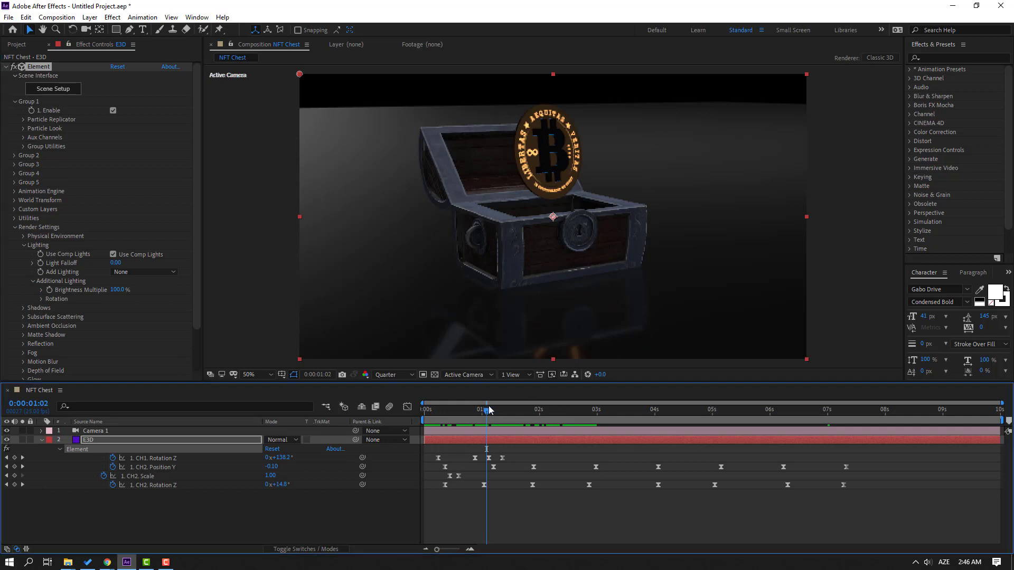
left_click(42, 299)
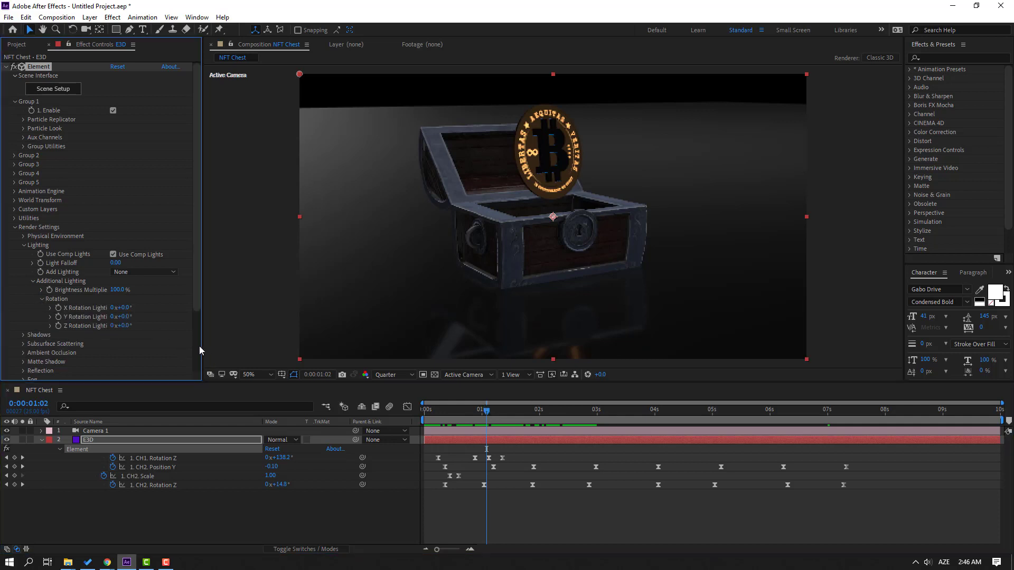
left_click_drag(132, 309, 159, 309)
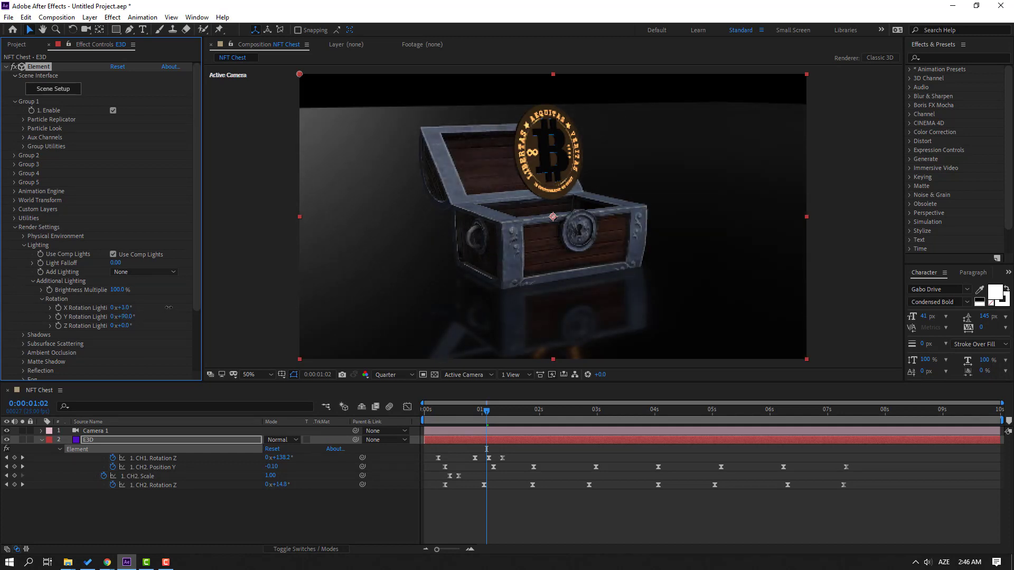
- Enable ambient occlusion with an SSAO Intensity of 10
left_click(23, 245)
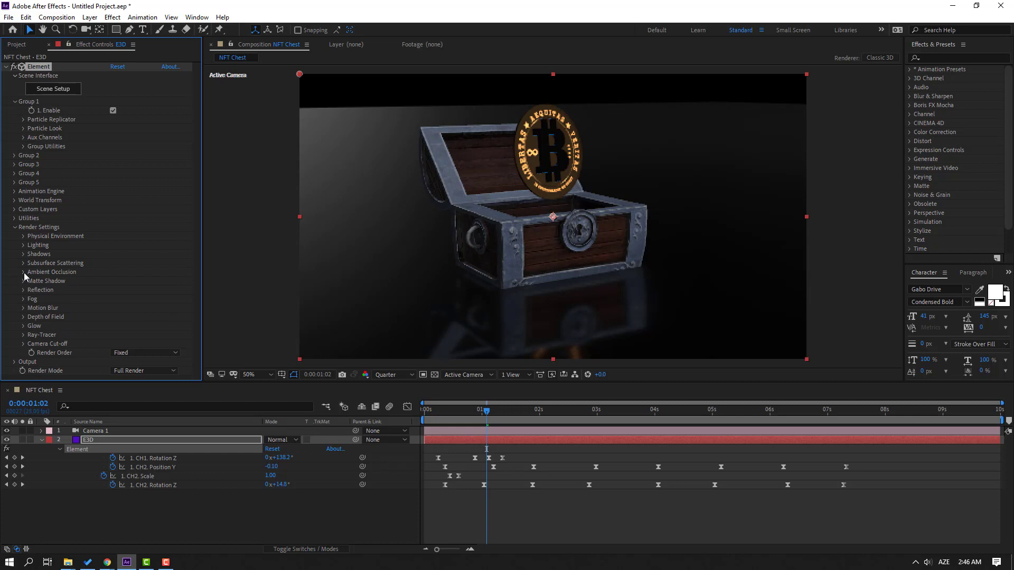
left_click(24, 273)
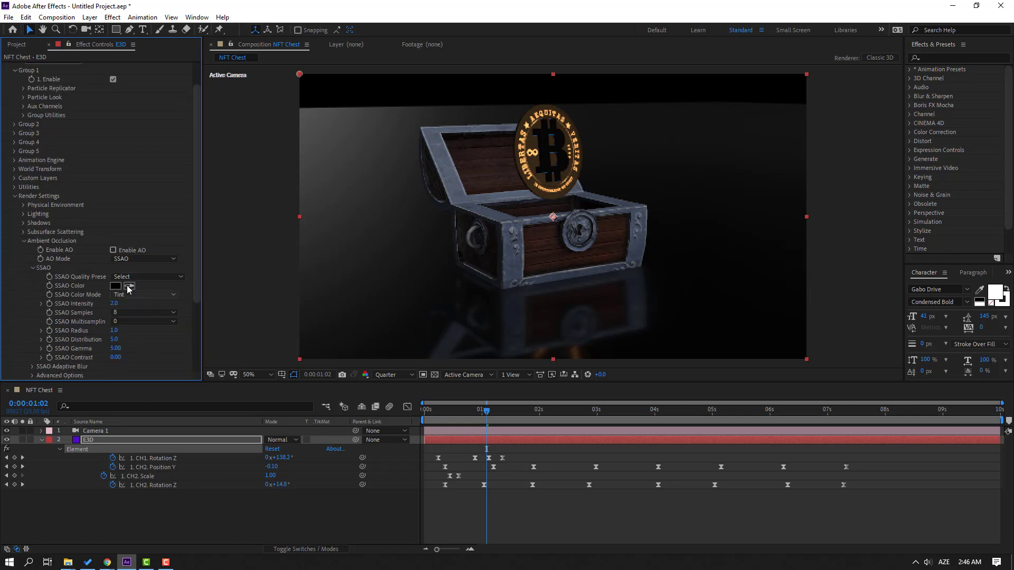
left_click(113, 250)
type("10")
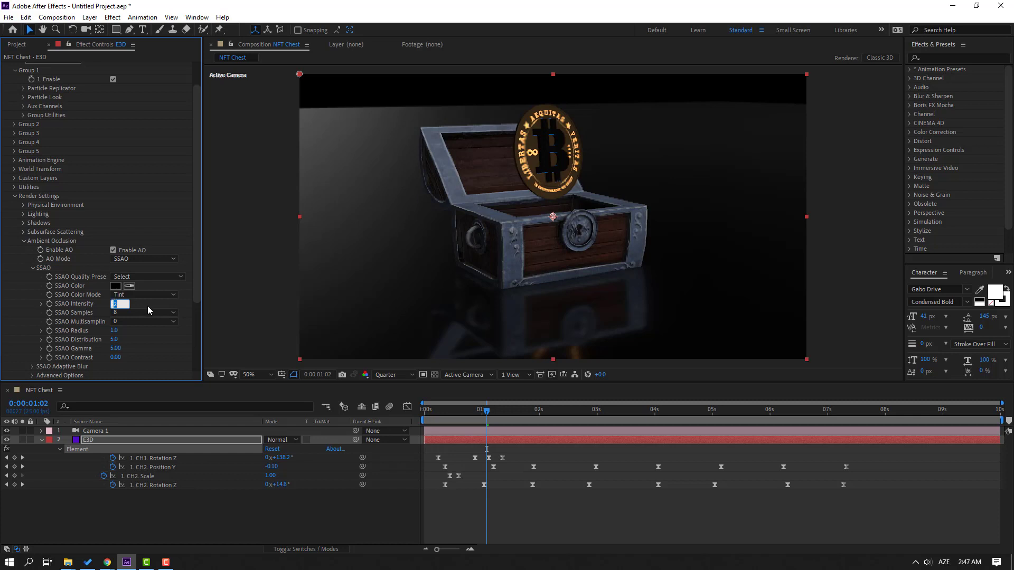
key("Return")
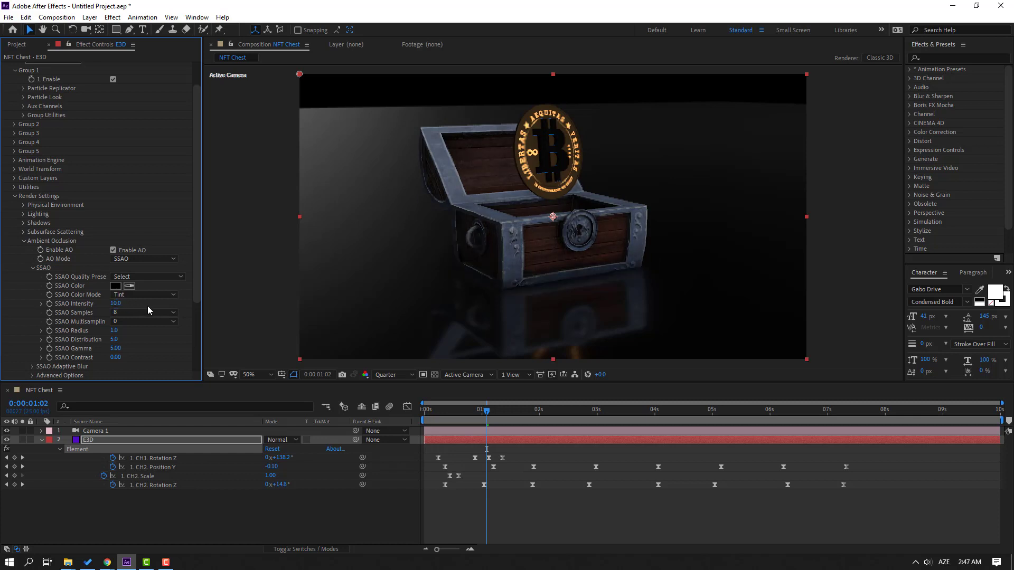
- Orbit the camera to view the chest from above and rewind to the first frame
left_click(41, 441)
key("c")
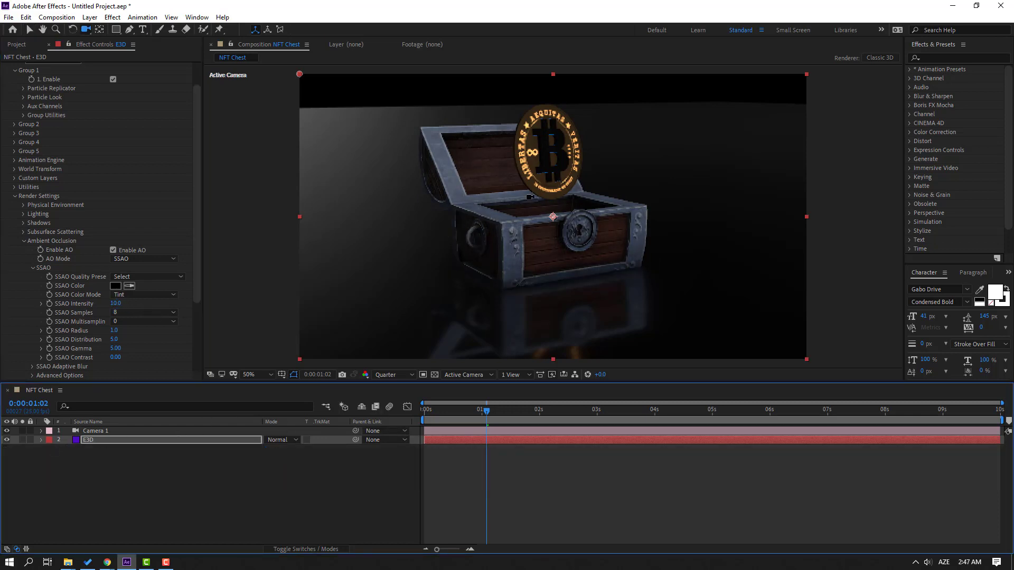
mouse_move(523, 193)
left_mouse_down()
mouse_move(521, 208)
mouse_move(522, 186)
left_mouse_up()
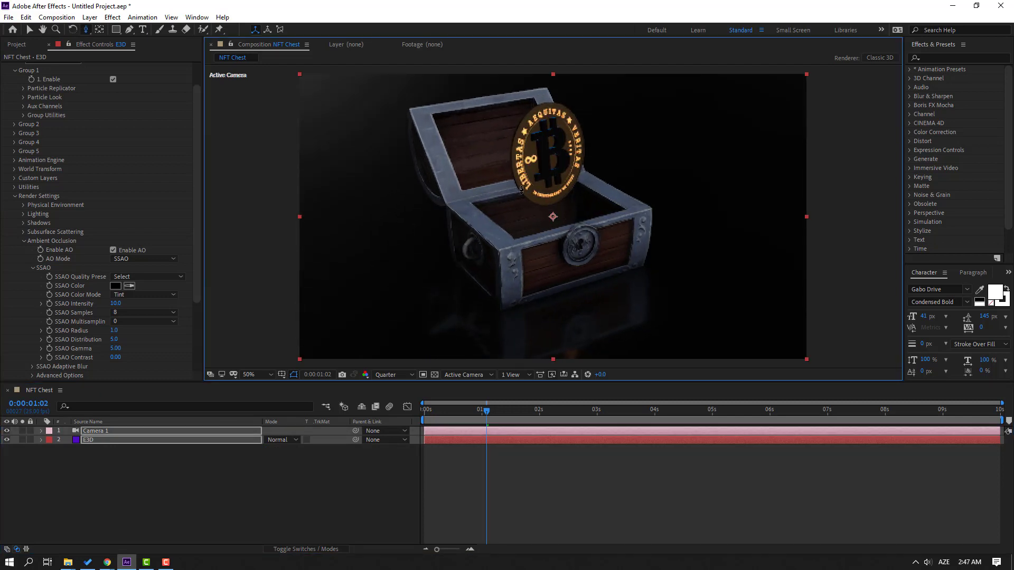
left_click_drag(449, 410, 426, 409)
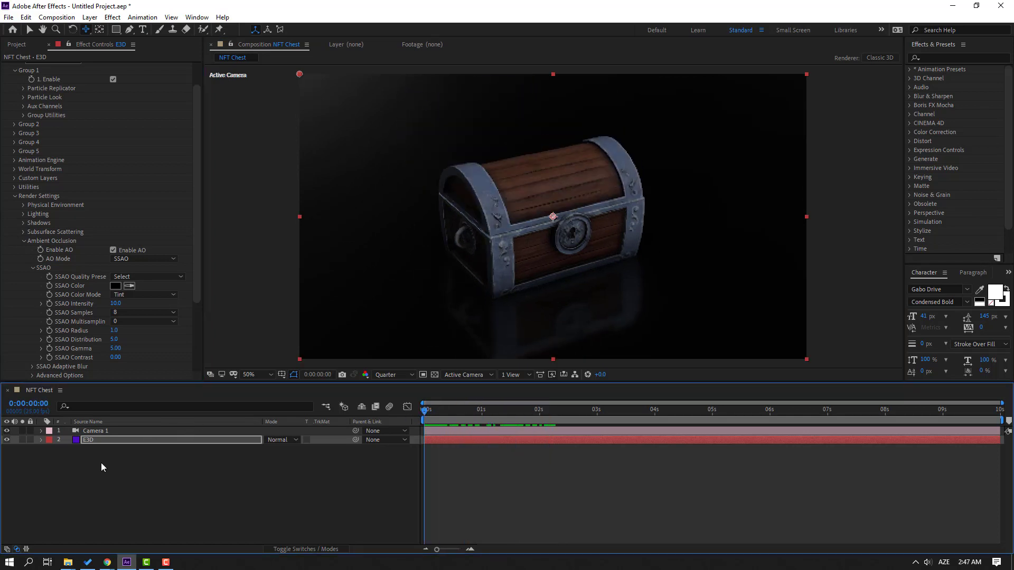
- Create an orbit null as the parent of Camera 1
left_click(100, 433)
right_click(102, 434)
mouse_move(157, 379)
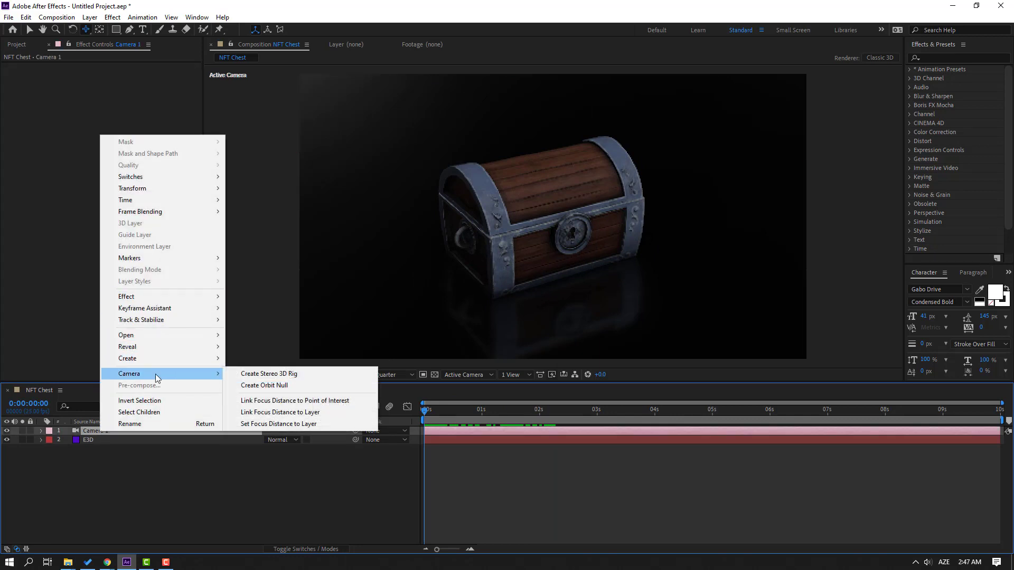
left_click(285, 387)
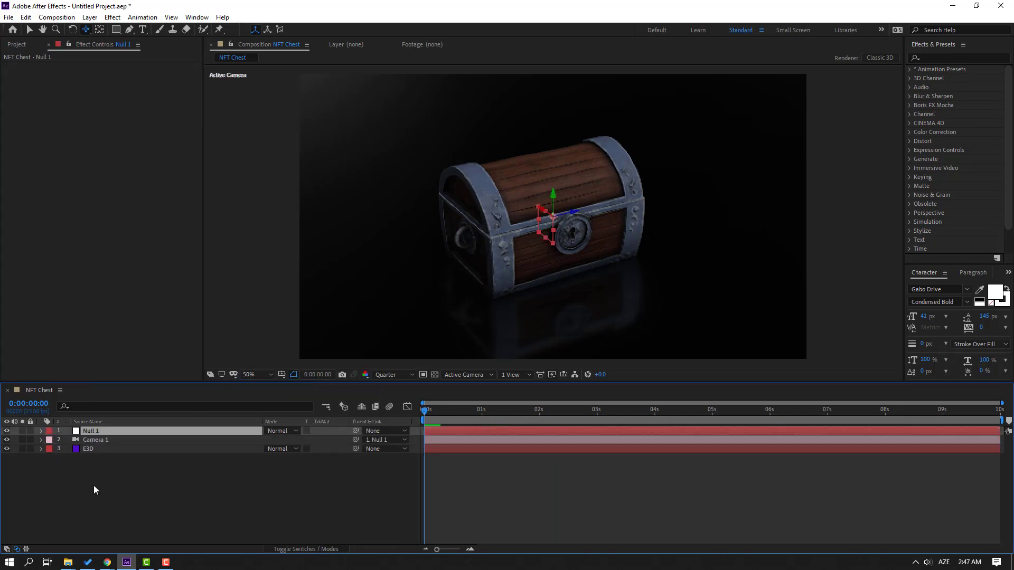
- Keyframe Null 1's Y Rotation from 31° at the start to -32° at 1:04
key("r")
left_click_drag(273, 458, 295, 463)
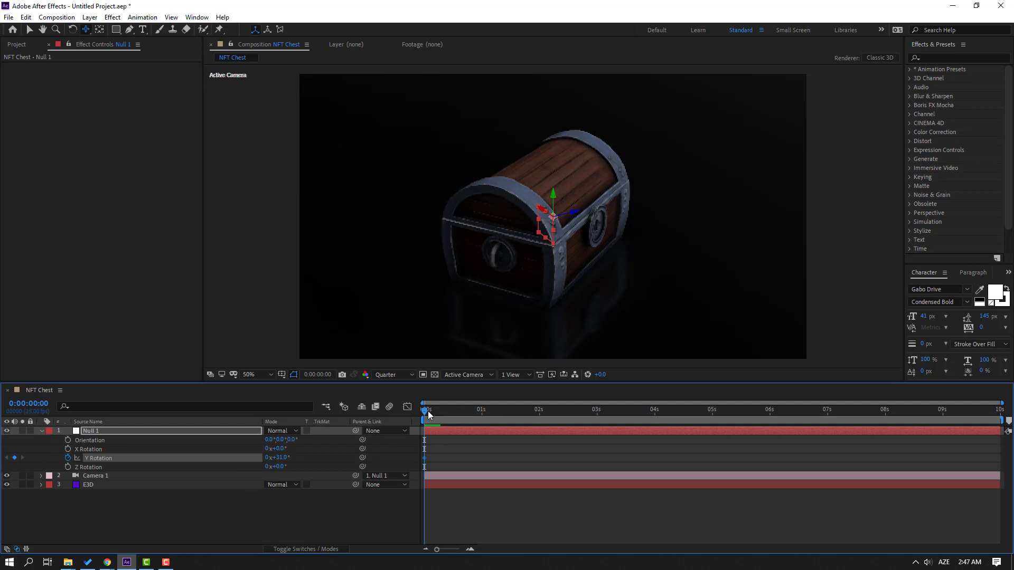
left_click_drag(446, 412, 491, 411)
left_click_drag(285, 459, 252, 458)
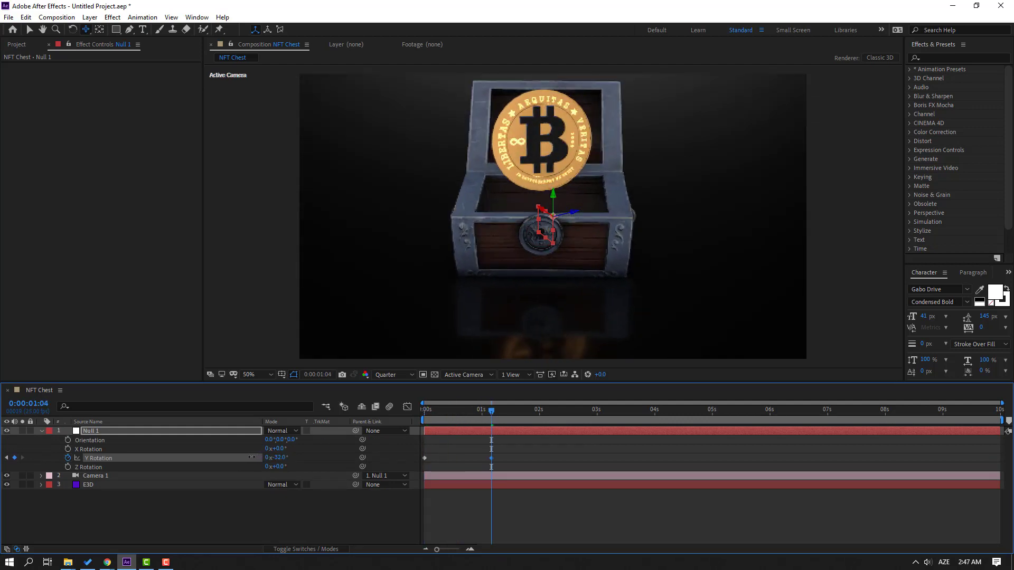
left_click_drag(470, 409, 388, 416)
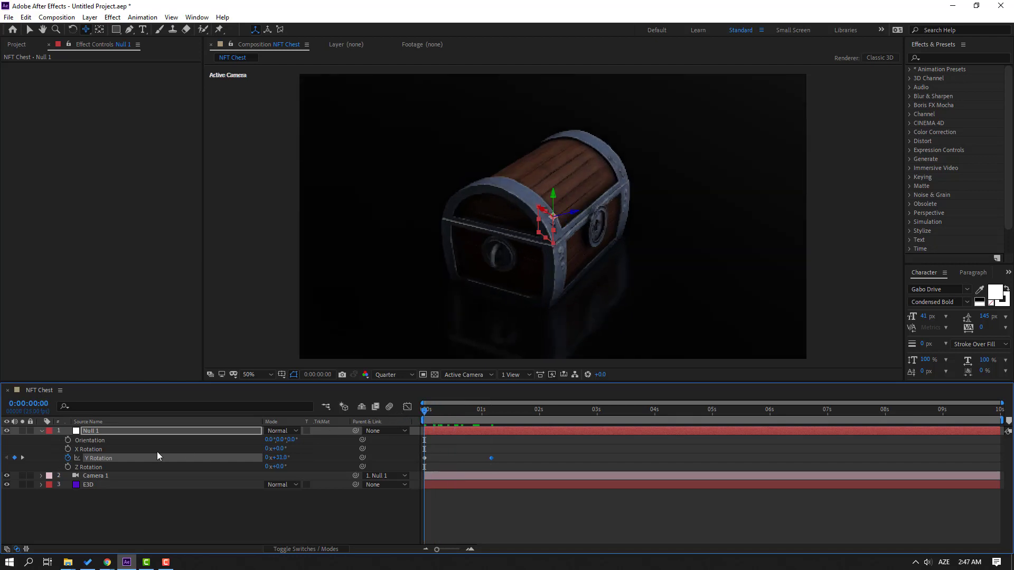
key("shift+p")
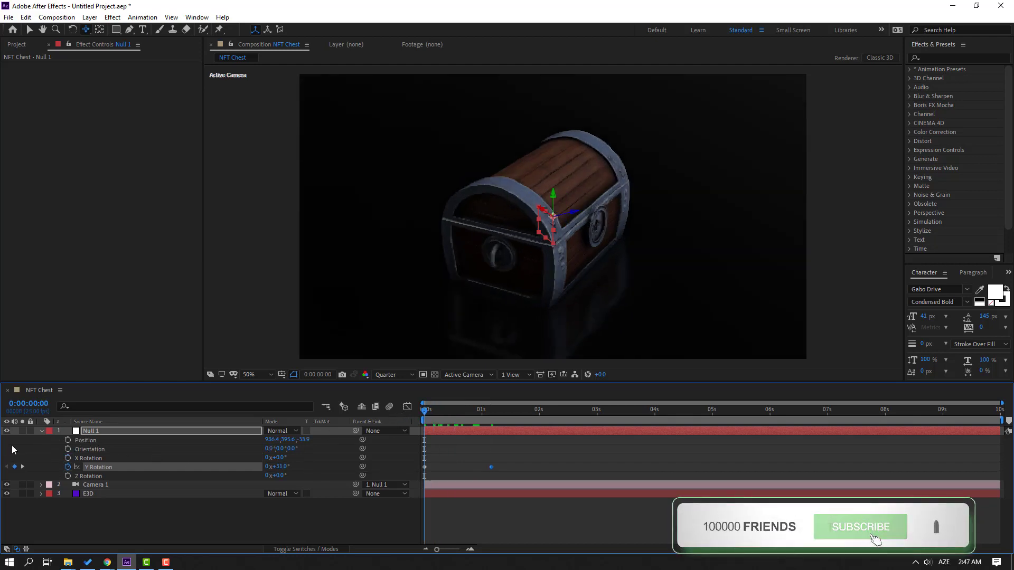
- Keyframe the null's Position (X 1008.4) and set Y Rotation to -5°, then -15° at 1:04
left_click(67, 441)
left_click_drag(270, 443, 324, 431)
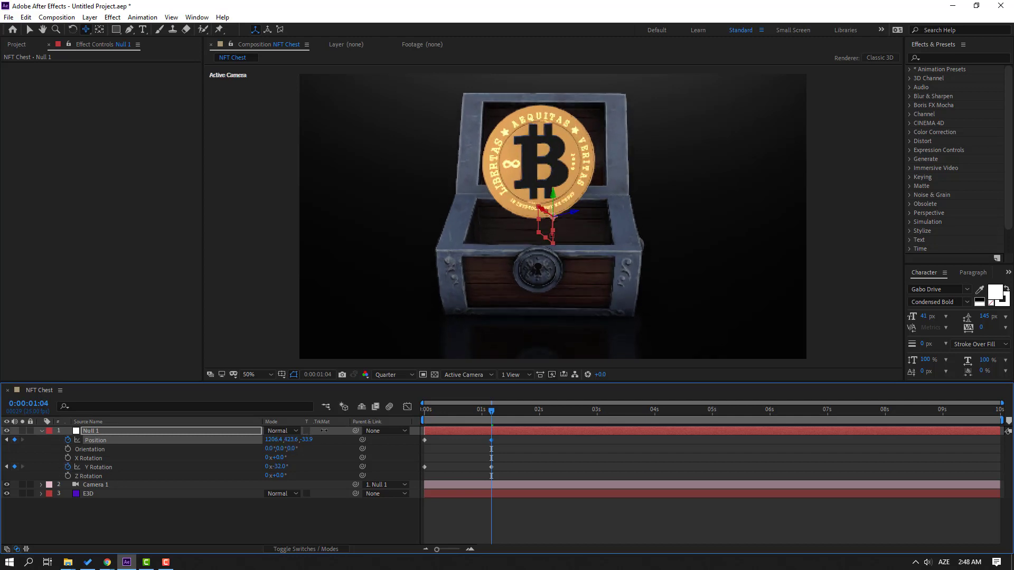
left_click_drag(278, 467, 560, 462)
mouse_move(483, 409)
left_mouse_down()
mouse_move(430, 413)
mouse_move(487, 411)
left_mouse_up()
left_click_drag(495, 410, 491, 411)
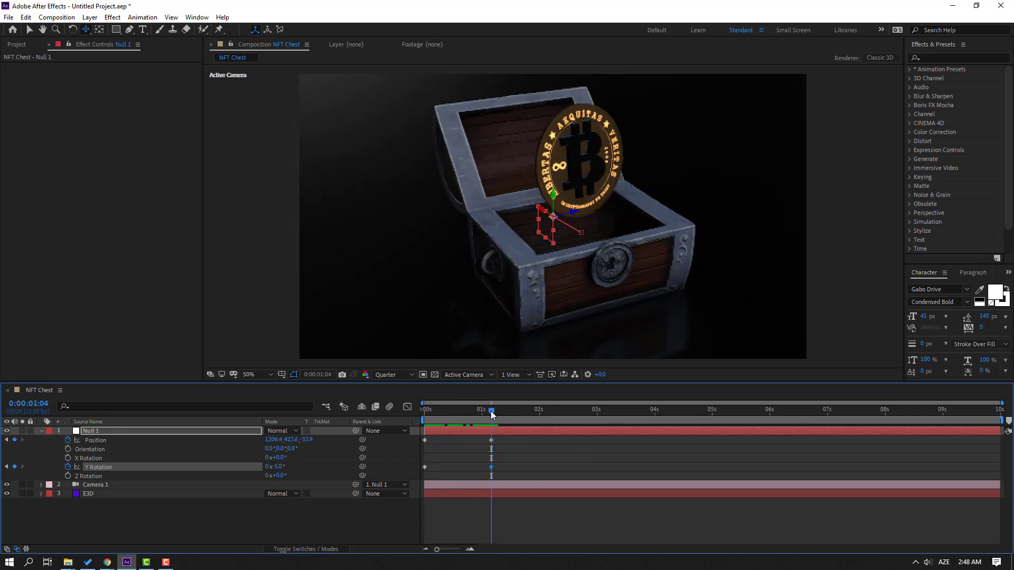
left_click_drag(279, 467, 251, 472)
left_click_drag(278, 441, 339, 437)
left_click_drag(495, 423, 567, 441)
- Drag the end keyframes out to 6:00 for a slower camera orbit
left_click(616, 449)
key("space")
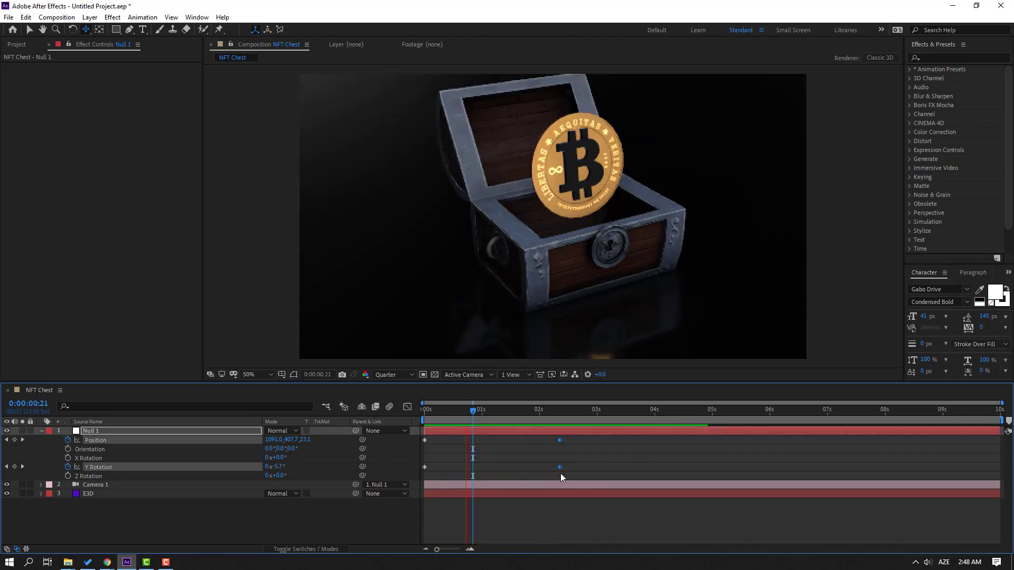
left_click_drag(560, 468, 769, 461)
key("space")
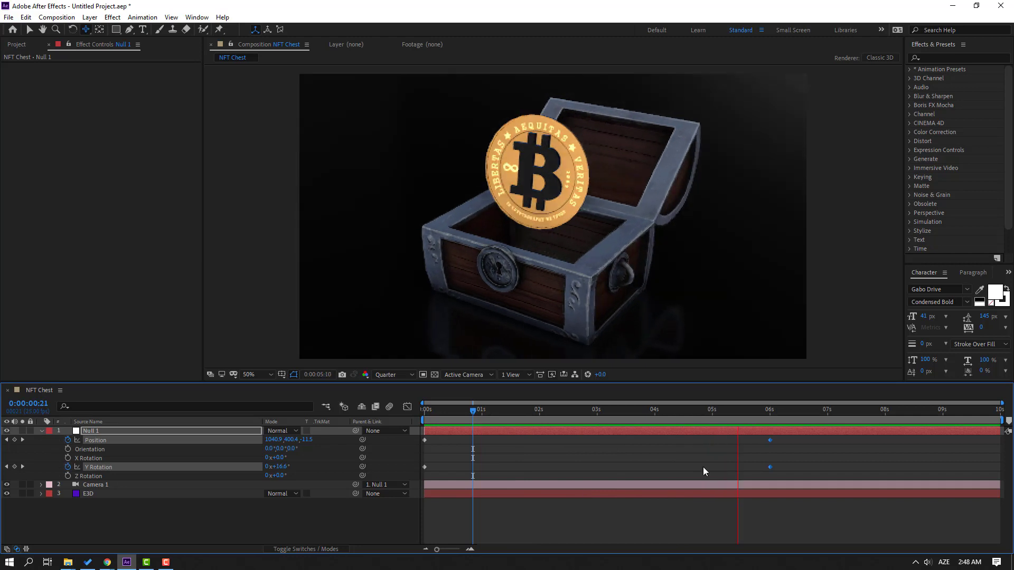
left_click(768, 412)
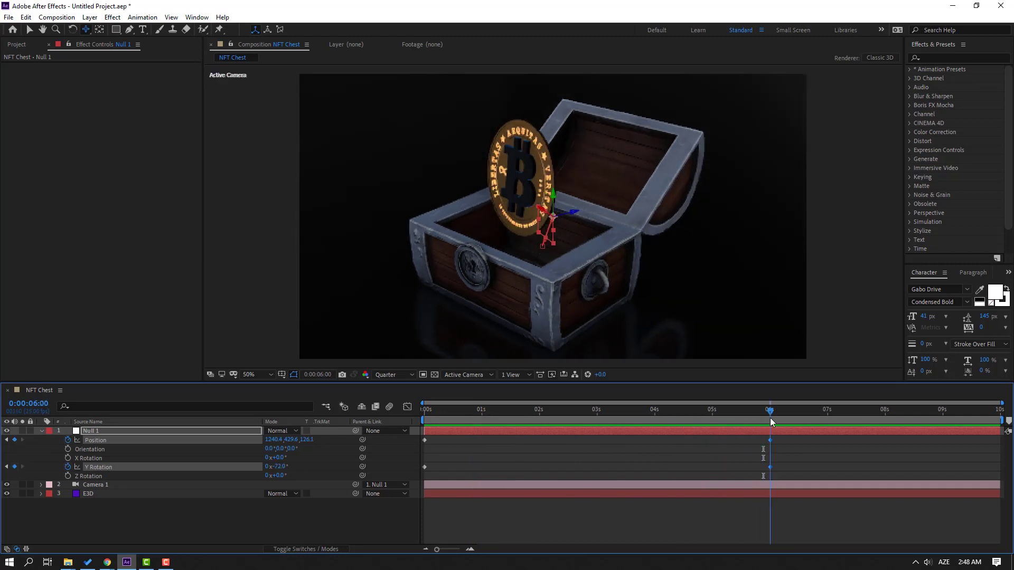
- Set Y Rotation to -54° at 6s, end the work area there, and preview
left_click(282, 532)
left_click_drag(283, 467, 281, 445)
key("n")
key("space")
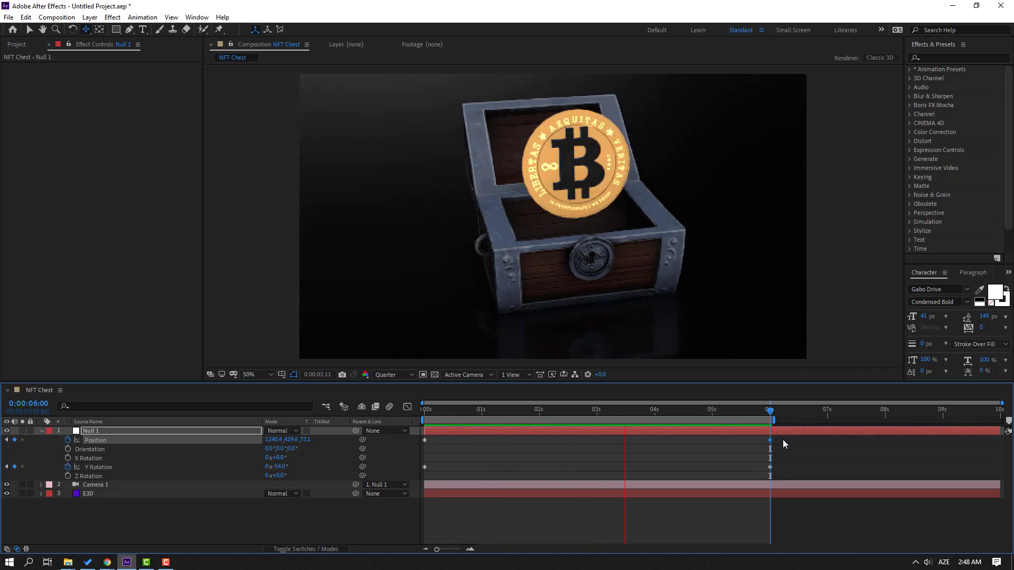
left_click(468, 411)
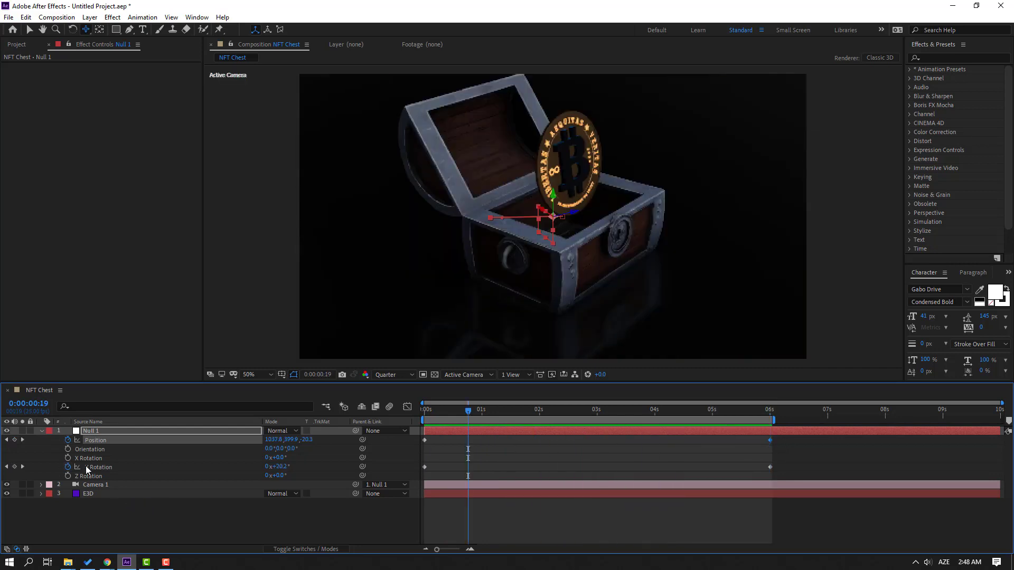
left_click(42, 431)
- Turn on Camera 1's depth of field with Aperture 100 and Blur Level 300%
left_click(74, 441)
left_click(40, 440)
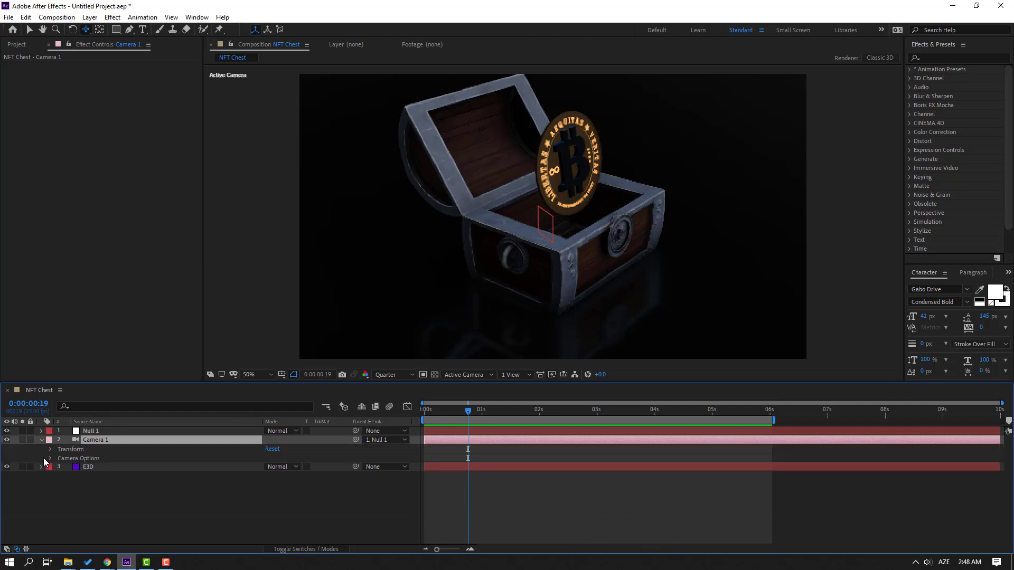
left_click(50, 459)
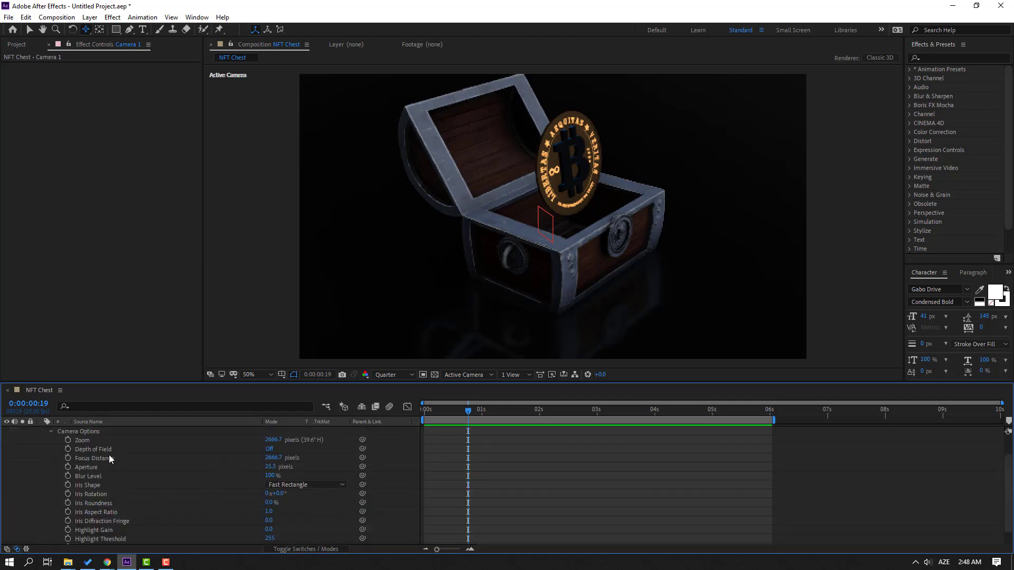
left_click(269, 450)
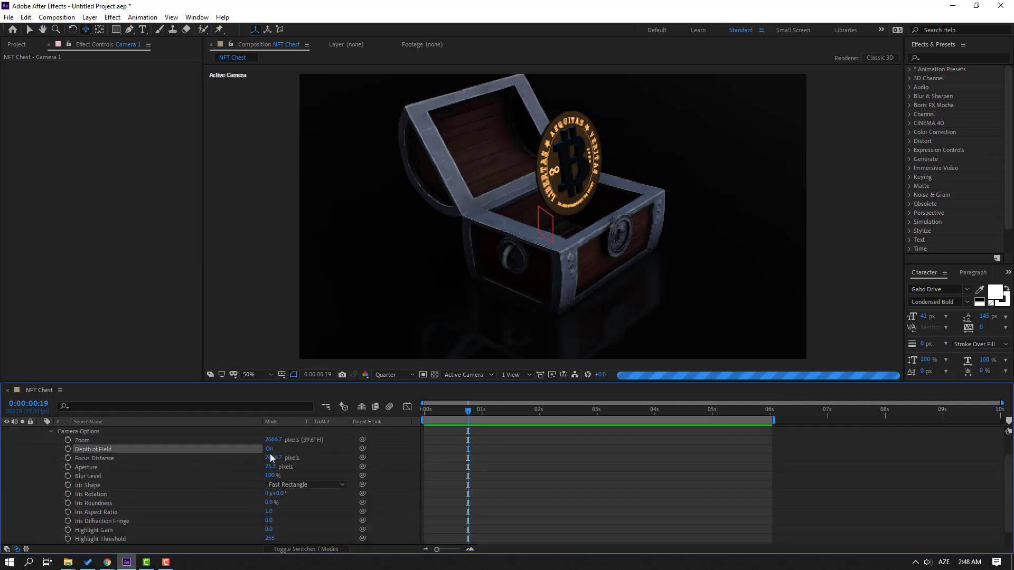
left_click(271, 468)
type("100")
left_click(385, 470)
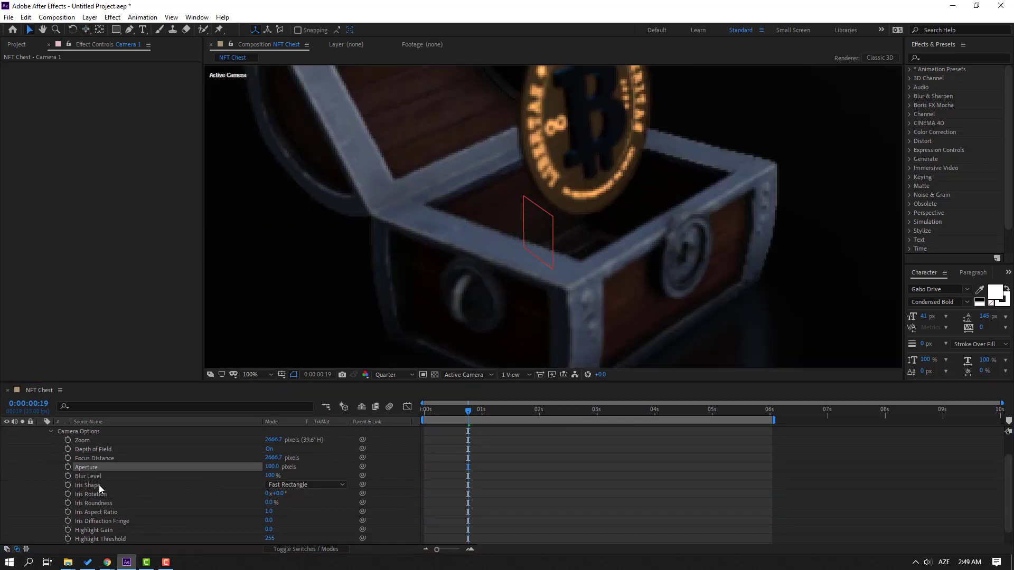
left_click(269, 476)
type("30")
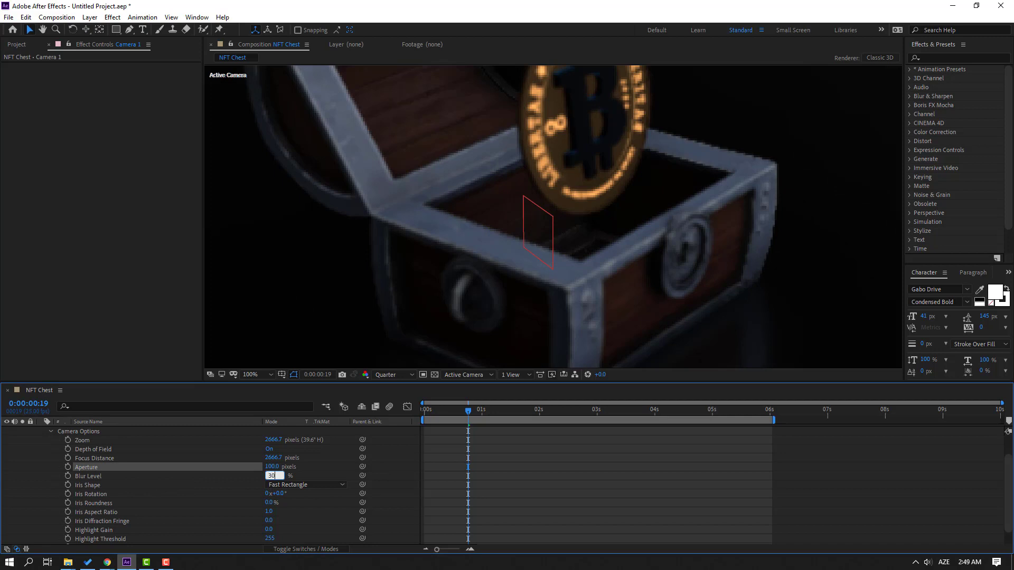
type("0")
key("Return")
- Pull the Focus Distance in to 2232.7 so the rising coin is sharp
scroll(587, 233, "down", 2)
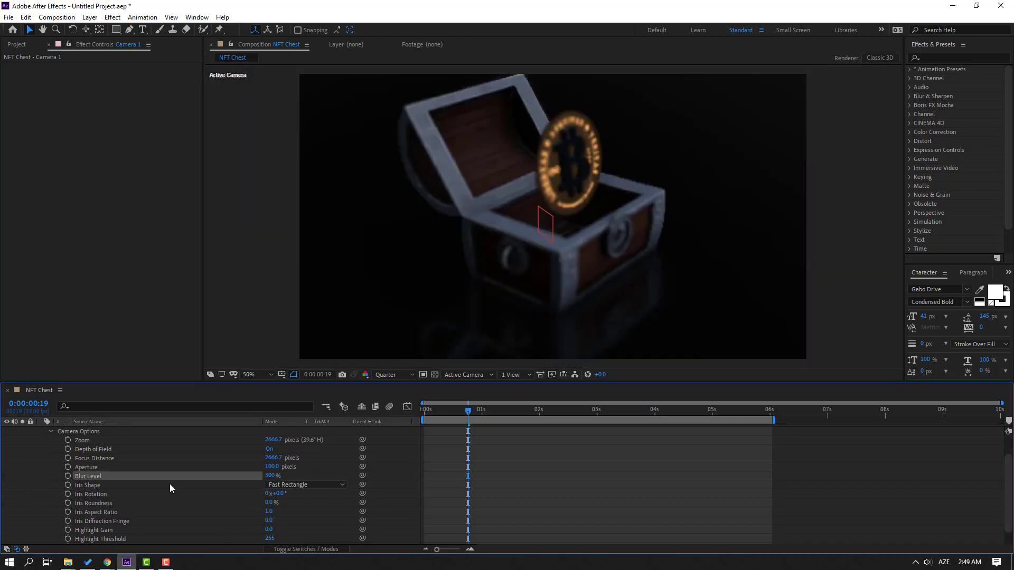
left_click(100, 460)
left_click_drag(200, 461, 83, 477)
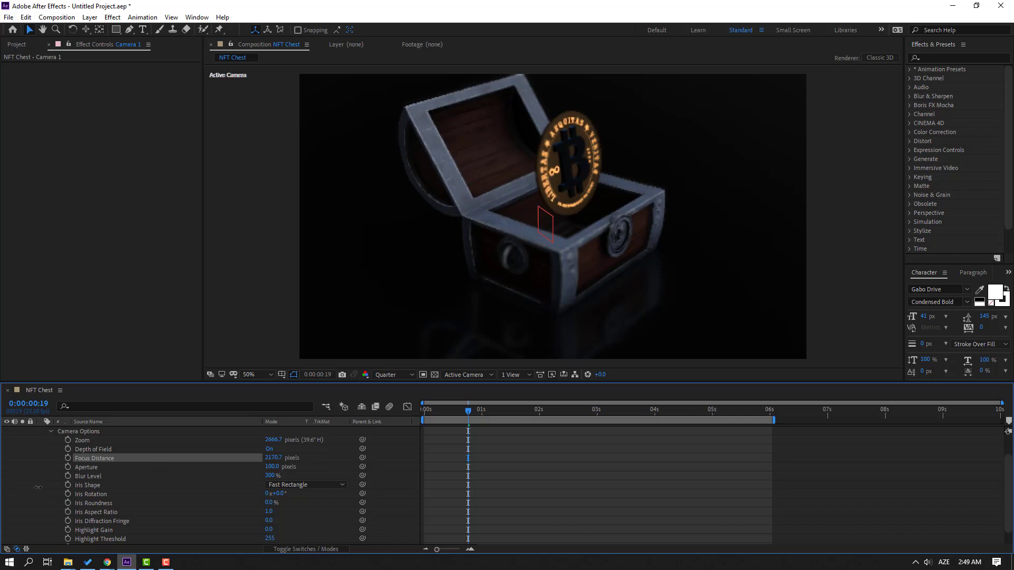
left_click_drag(424, 410, 694, 405)
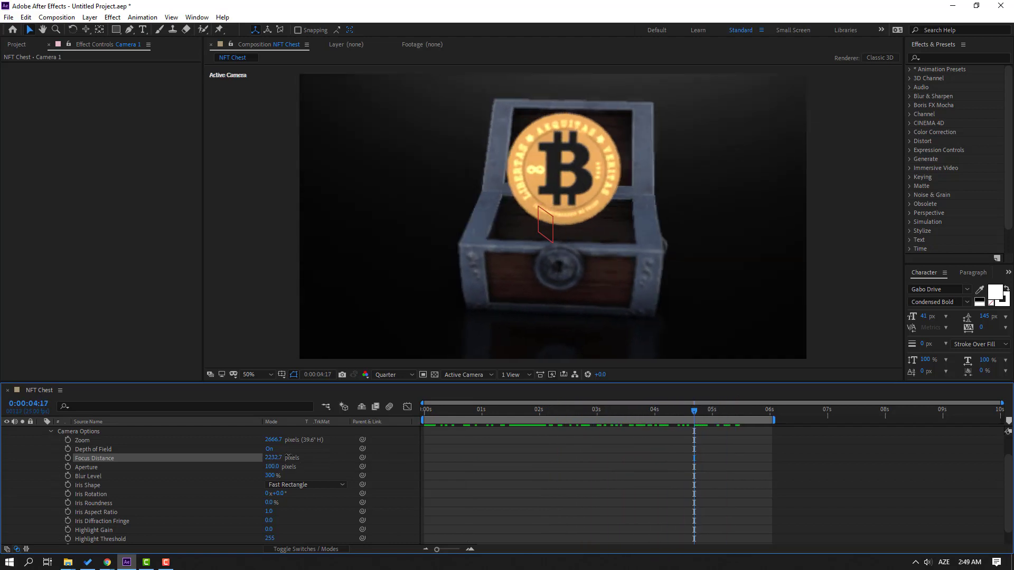
left_click_drag(273, 458, 190, 448)
key("space")
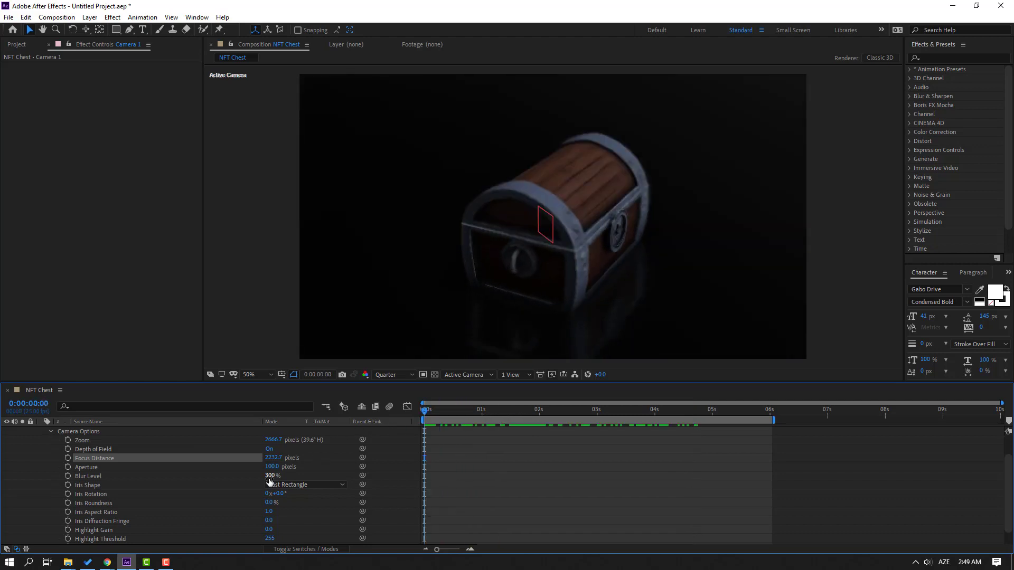
- Raise Blur Level to 742% and widen Aperture to 309 for stronger blur
left_click_drag(273, 480, 373, 472)
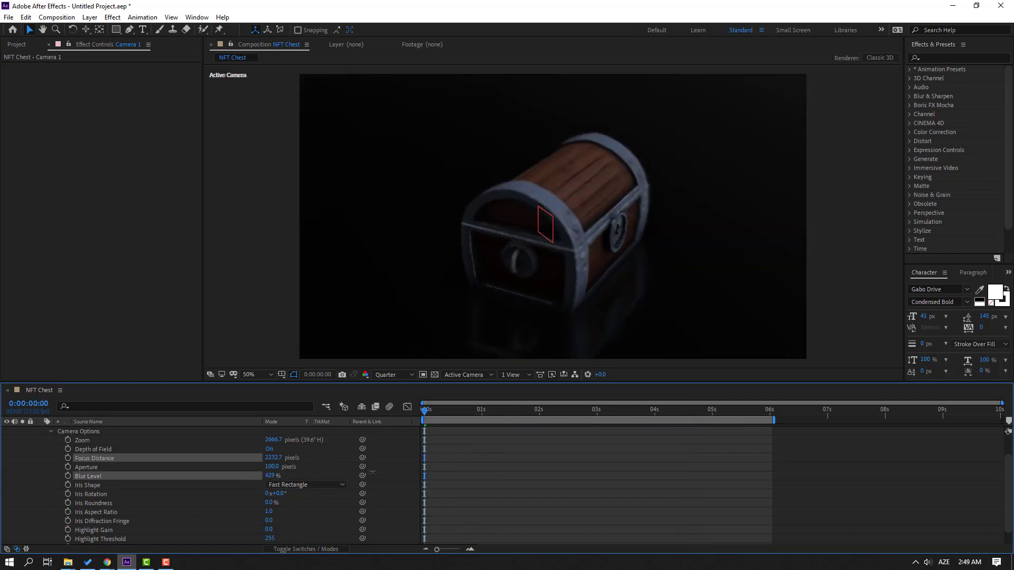
left_click_drag(498, 472, 492, 472)
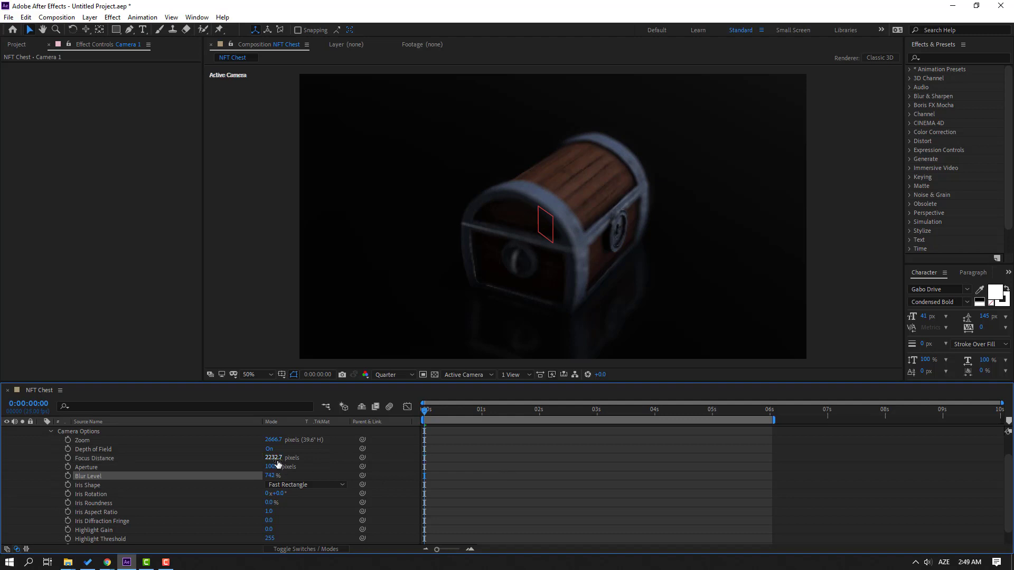
left_click_drag(273, 468, 388, 472)
left_click_drag(440, 414, 370, 416)
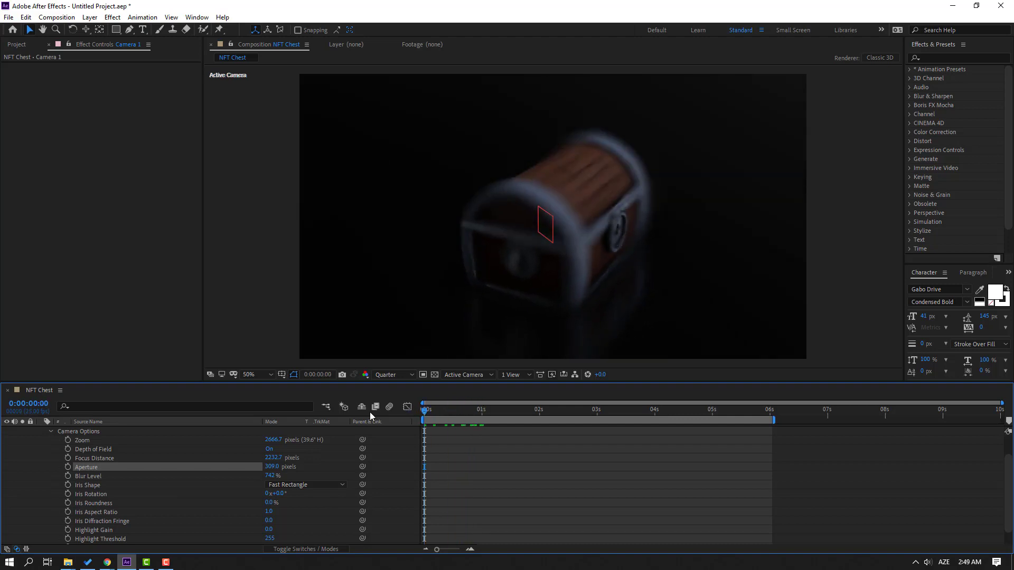
left_click(58, 481)
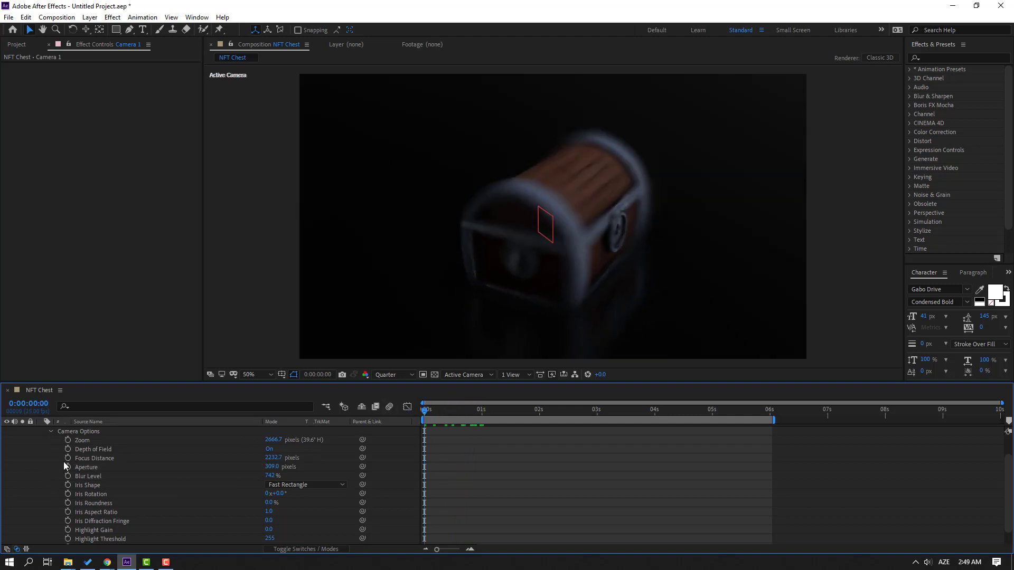
- Start keyframing Focus Distance and lower the Blur Level to 525%
left_click(68, 459)
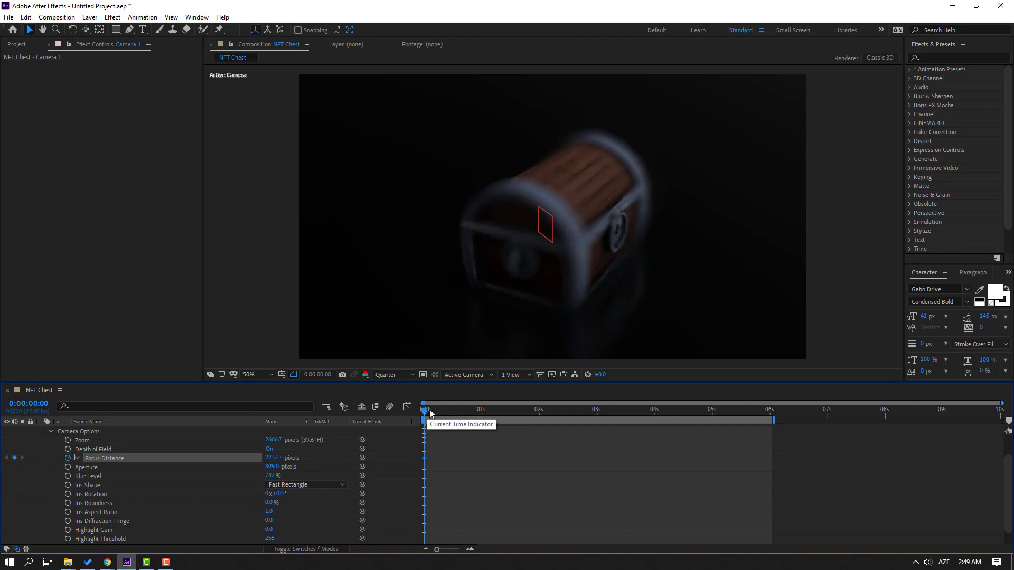
key("period")
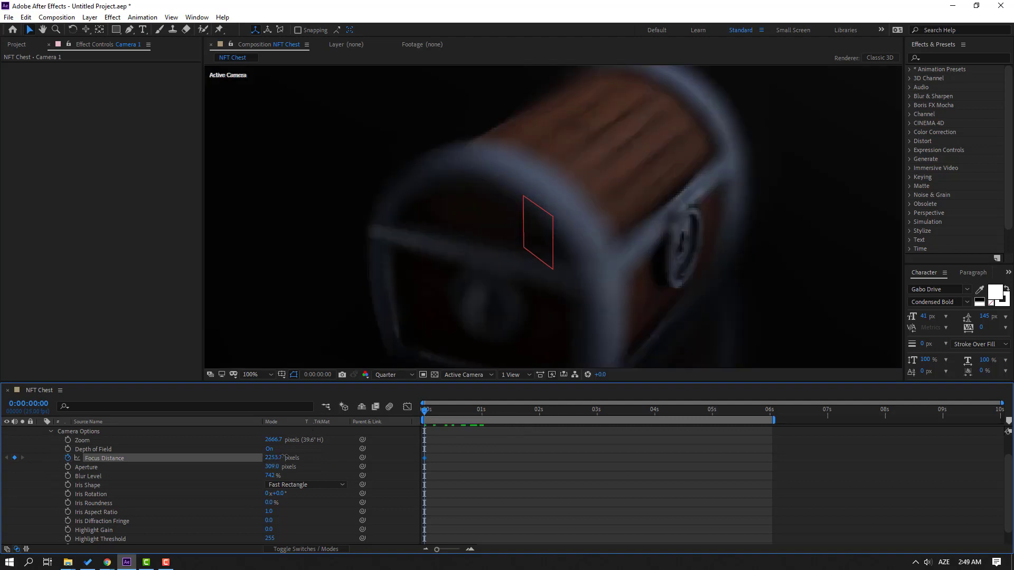
left_click_drag(332, 451, 311, 469)
key("ctrl+z")
left_click_drag(179, 477, 148, 477)
- Add Focus Distance keyframes at 0:22, 3:03 and 6:00 to follow the coin
left_click_drag(433, 412, 476, 413)
scroll(626, 226, "down", 2)
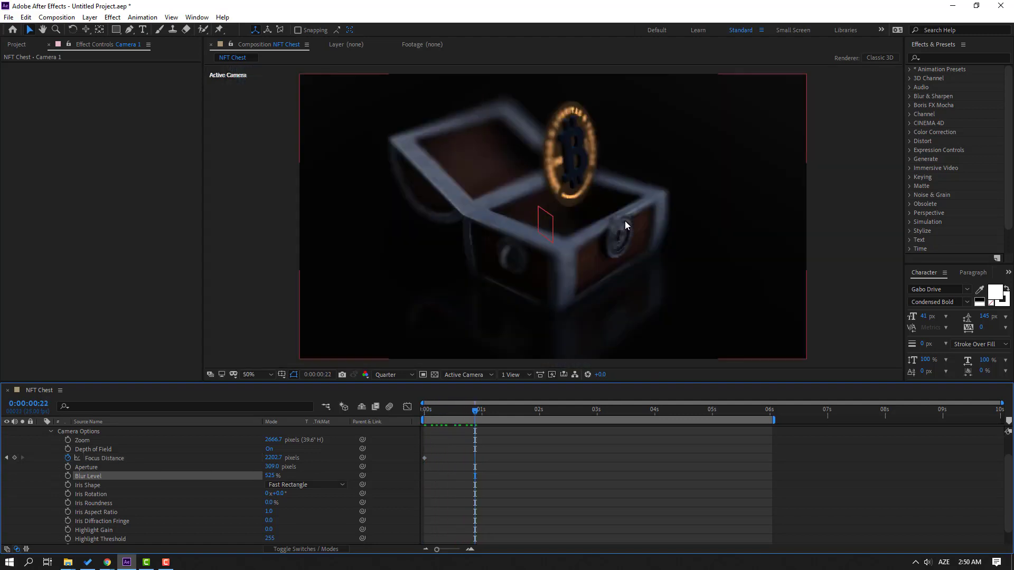
left_click_drag(273, 460, 236, 458)
left_click_drag(467, 409, 611, 410)
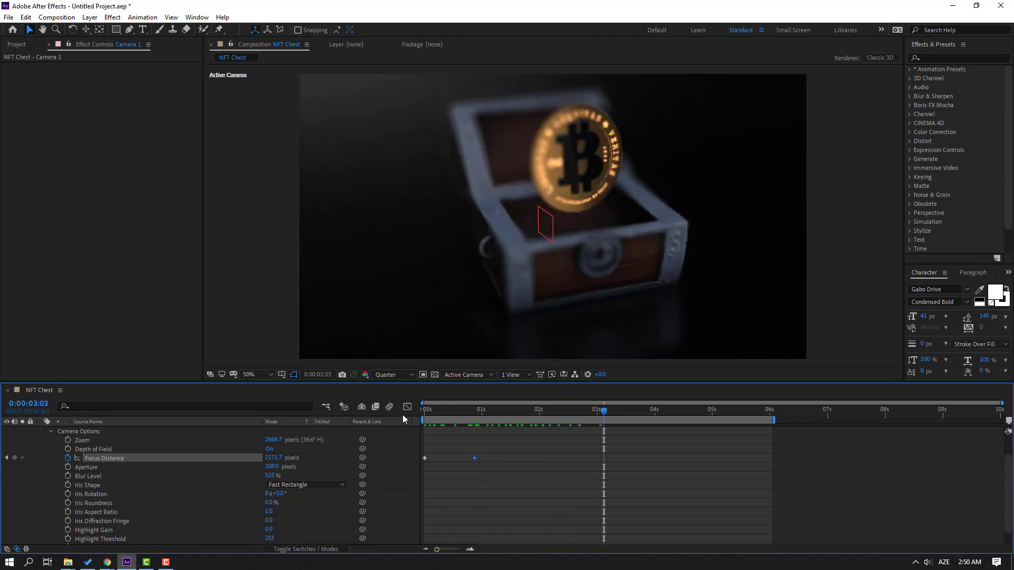
left_click_drag(319, 453, 224, 453)
left_click_drag(476, 410, 772, 406)
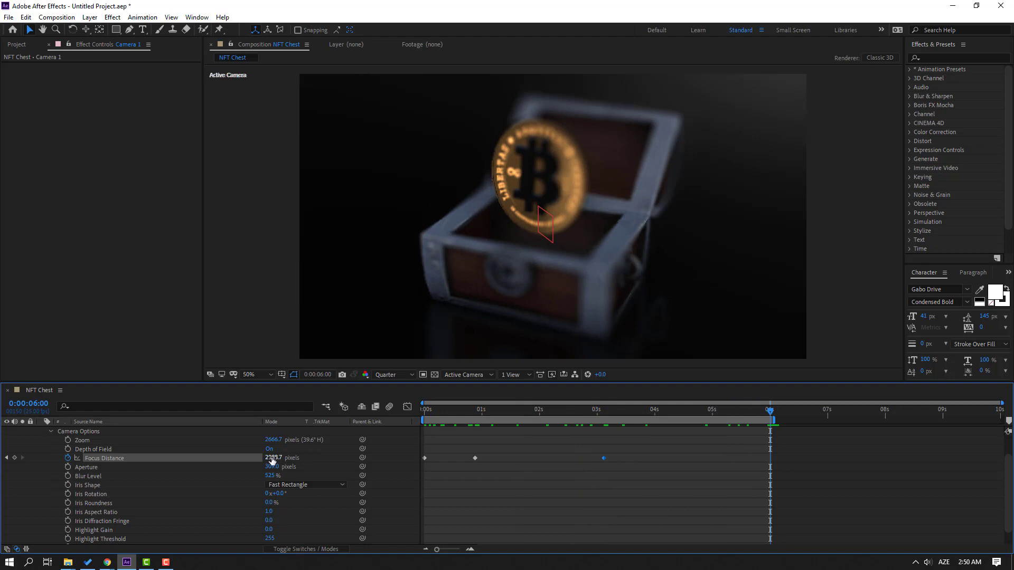
left_click_drag(308, 456, 212, 449)
- Set the camera Aperture to 200
scroll(519, 200, "up", 2)
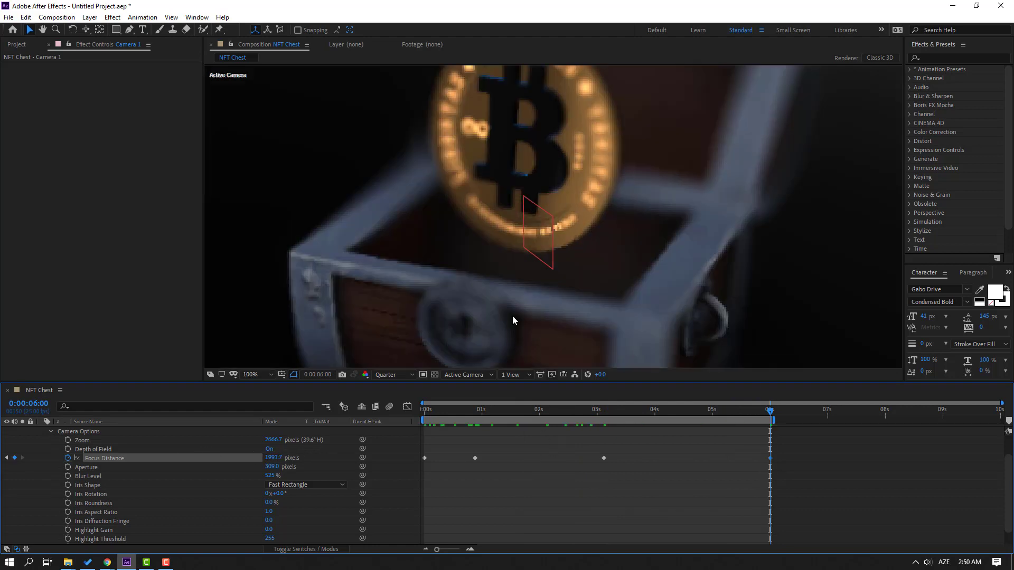
left_click(89, 469)
left_click_drag(31, 470, 89, 475)
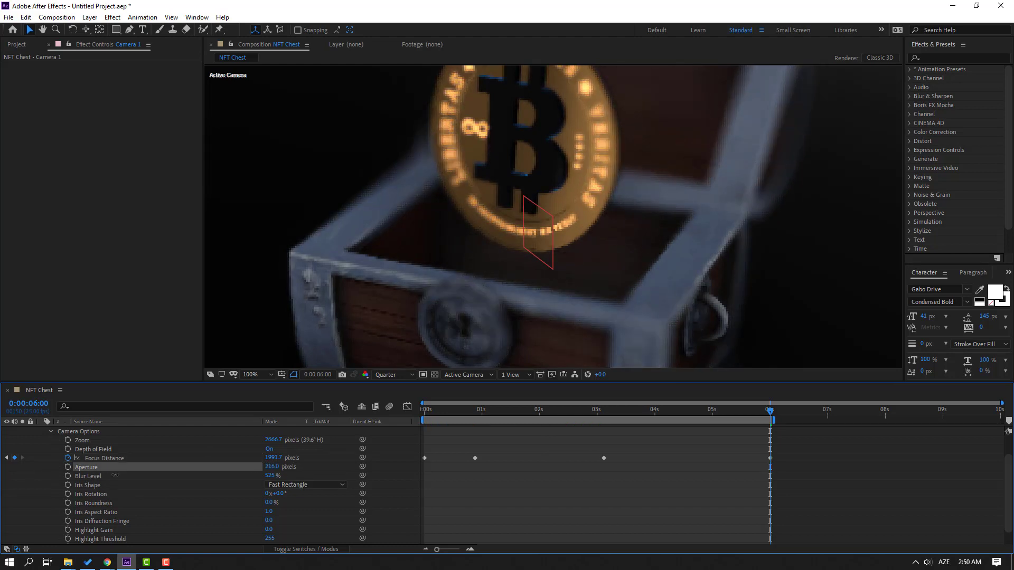
type("200")
- Fit the composition in the view and preview the rack focus
key("comma")
left_click(256, 374)
left_click(262, 198)
key("space")
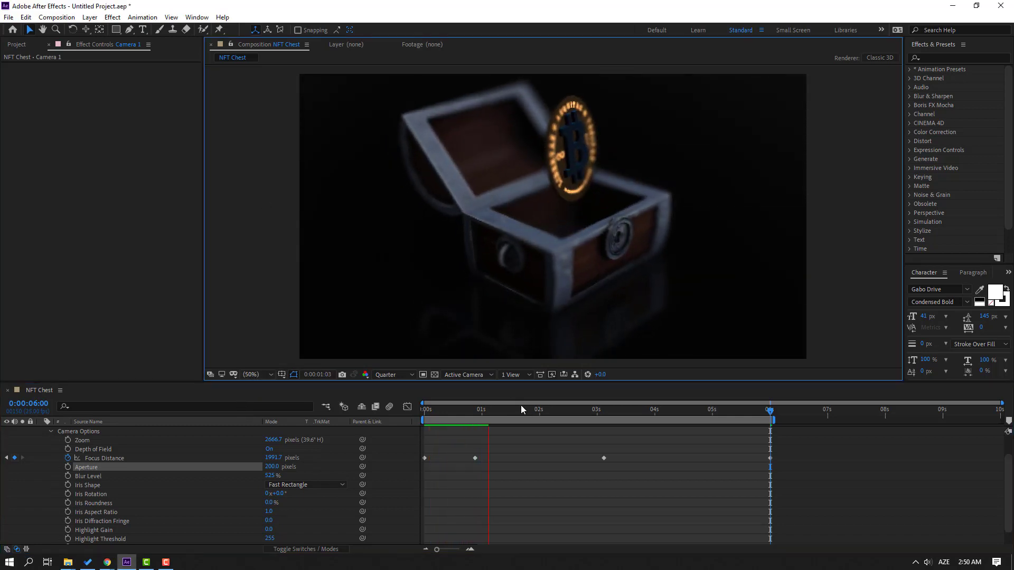
left_click(477, 410)
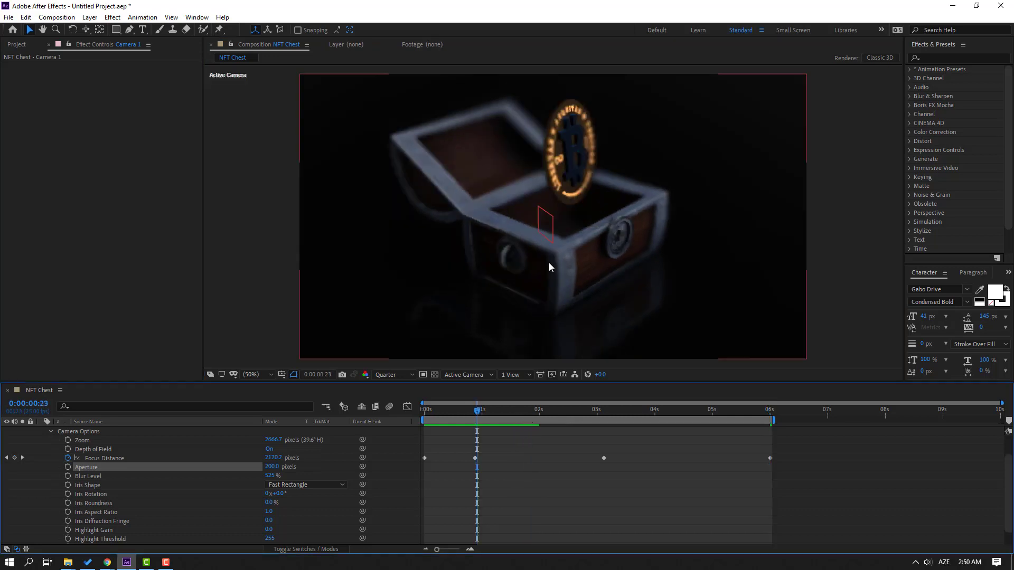
- In the E3D layer's Scene Setup, hide the Chest1 model
scroll(27, 449, "up", 2)
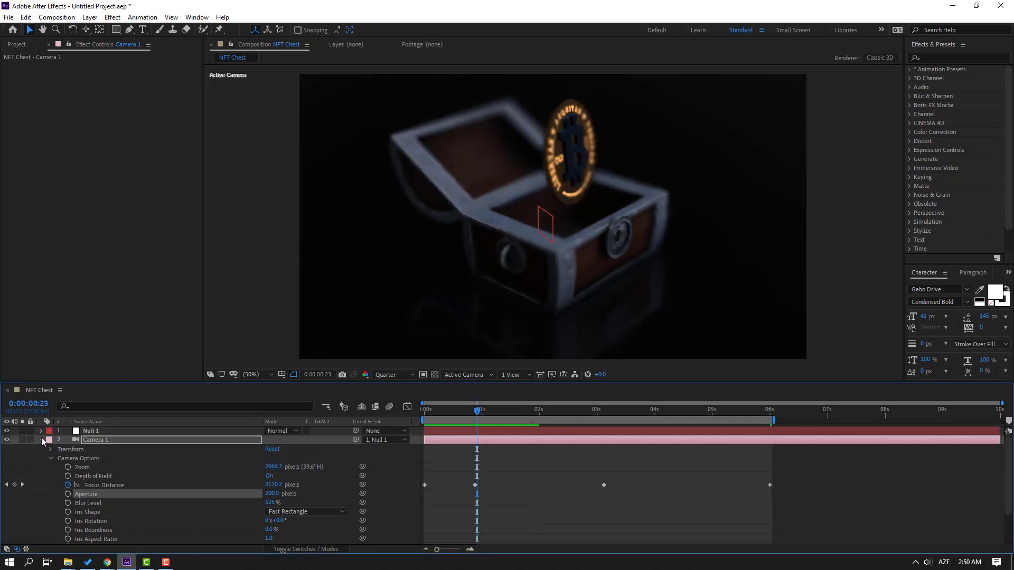
left_click(41, 438)
left_click(95, 450)
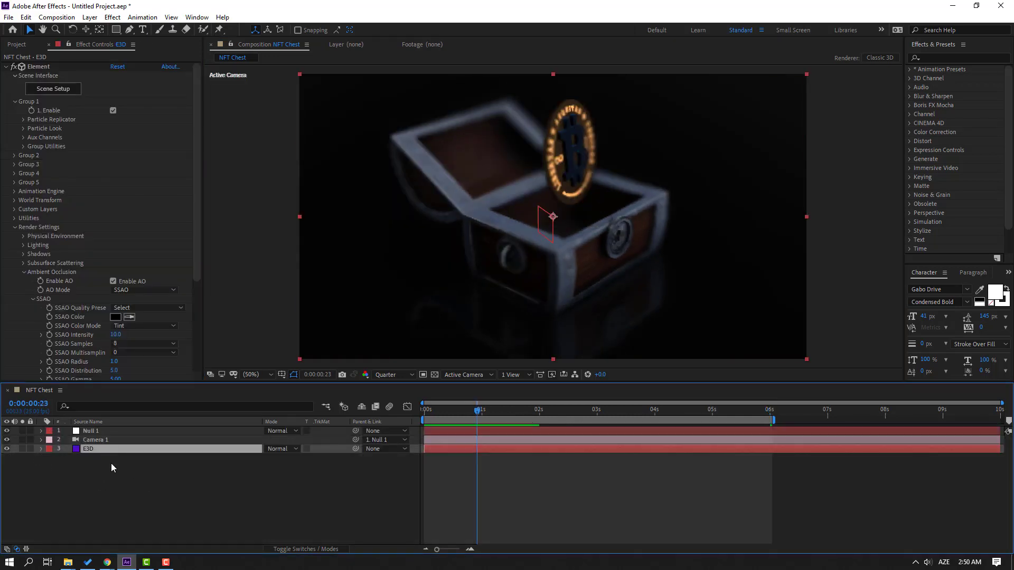
left_click(62, 88)
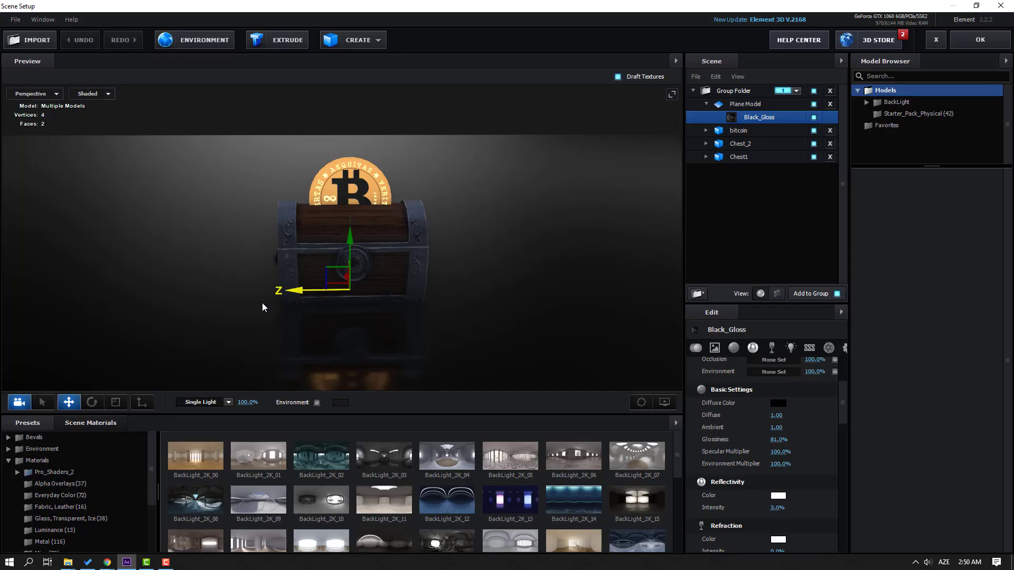
left_click(814, 157)
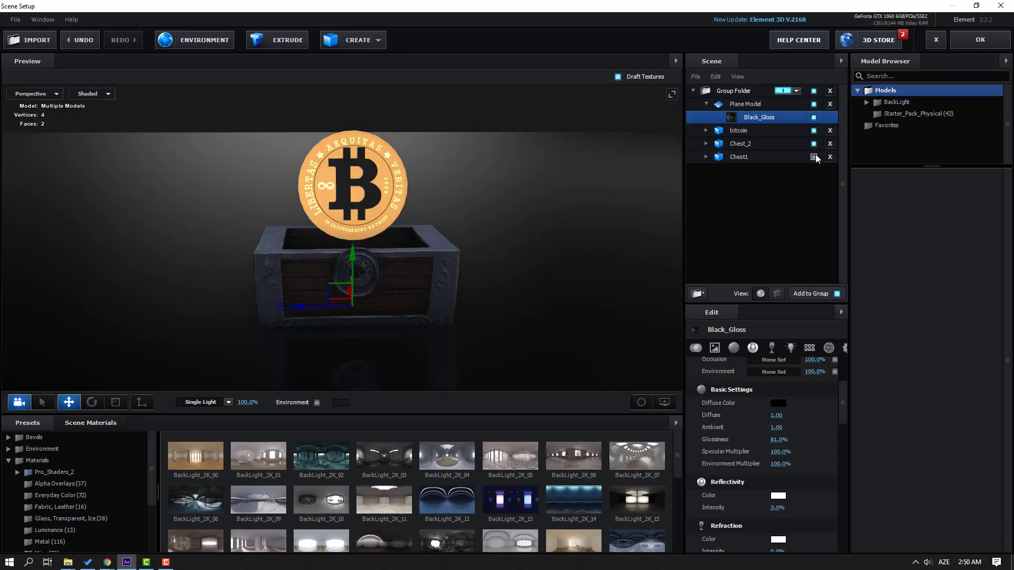
scroll(447, 183, "up", 5)
left_click_drag(440, 218, 549, 208)
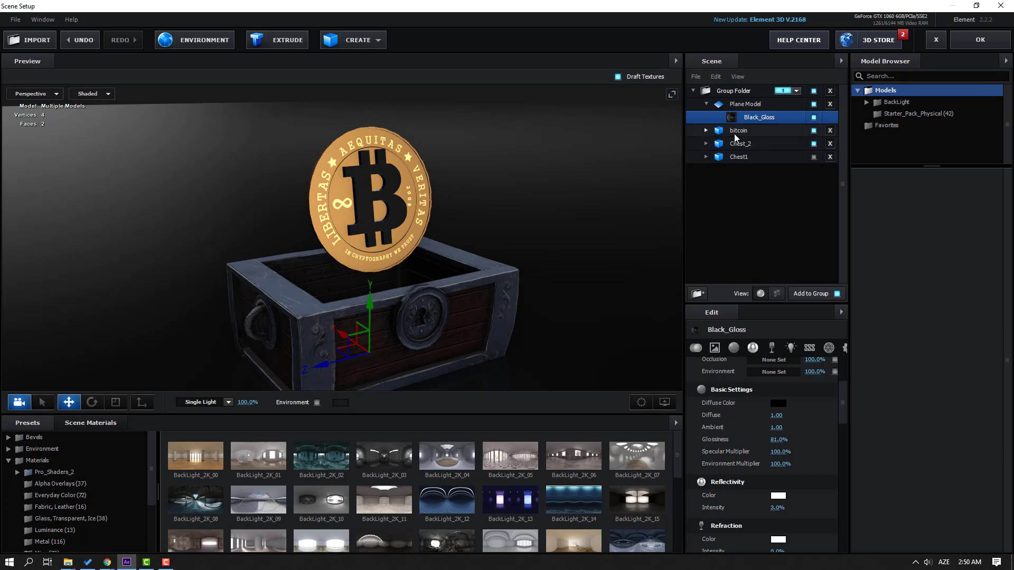
- Apply Black_Gloss to the bitcoin's centre and Gold to its B and lettering
left_click(739, 131)
left_click(707, 130)
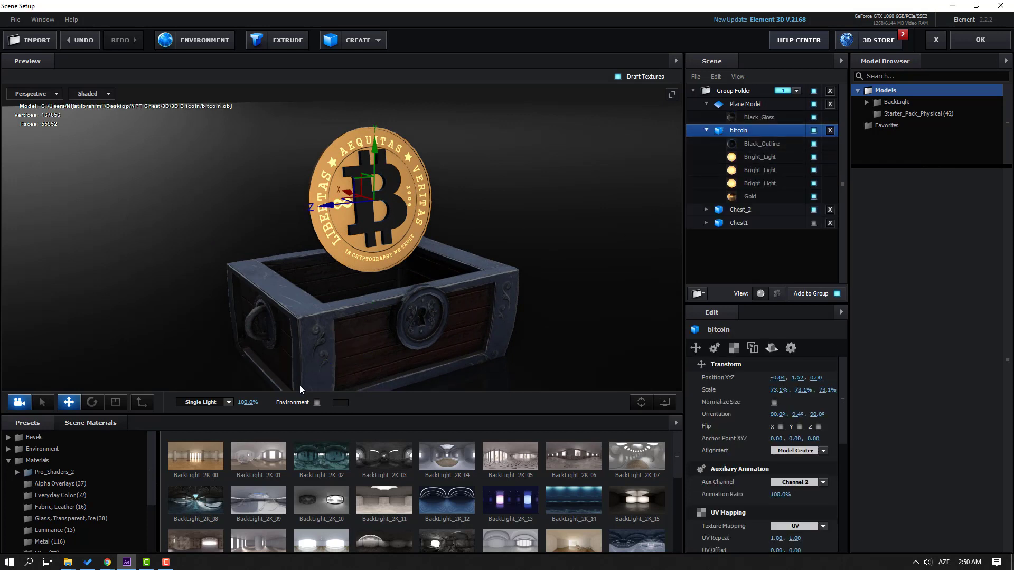
scroll(80, 507, "down", 3)
left_click(58, 515)
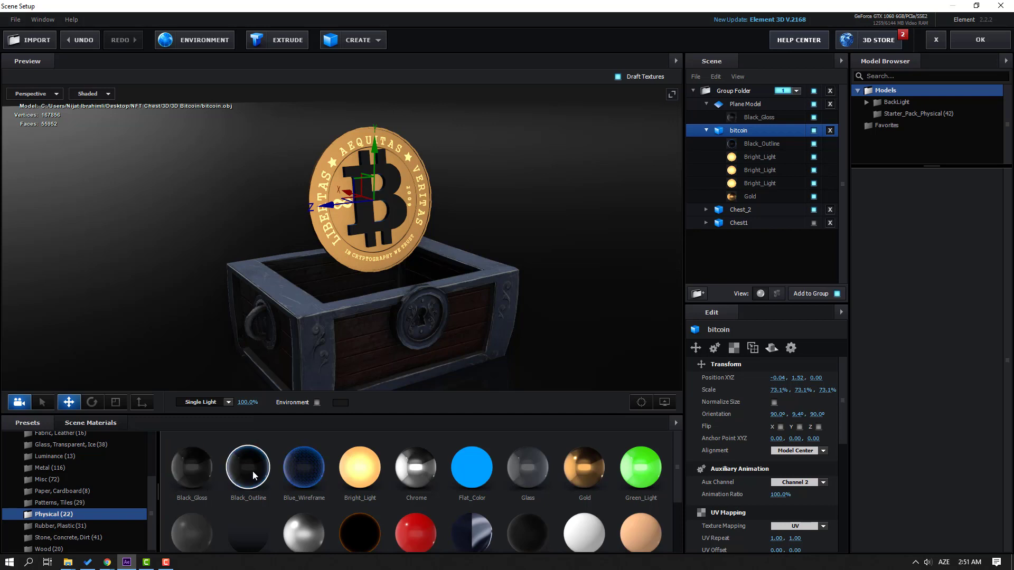
scroll(253, 475, "down", 1)
scroll(331, 482, "up", 1)
left_click_drag(195, 468, 320, 182)
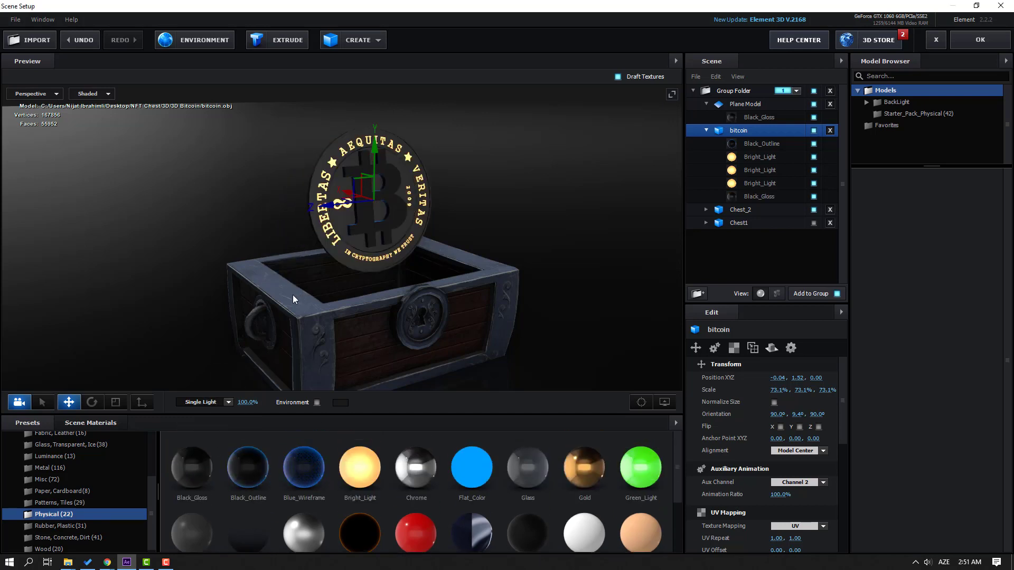
scroll(350, 230, "up", 5)
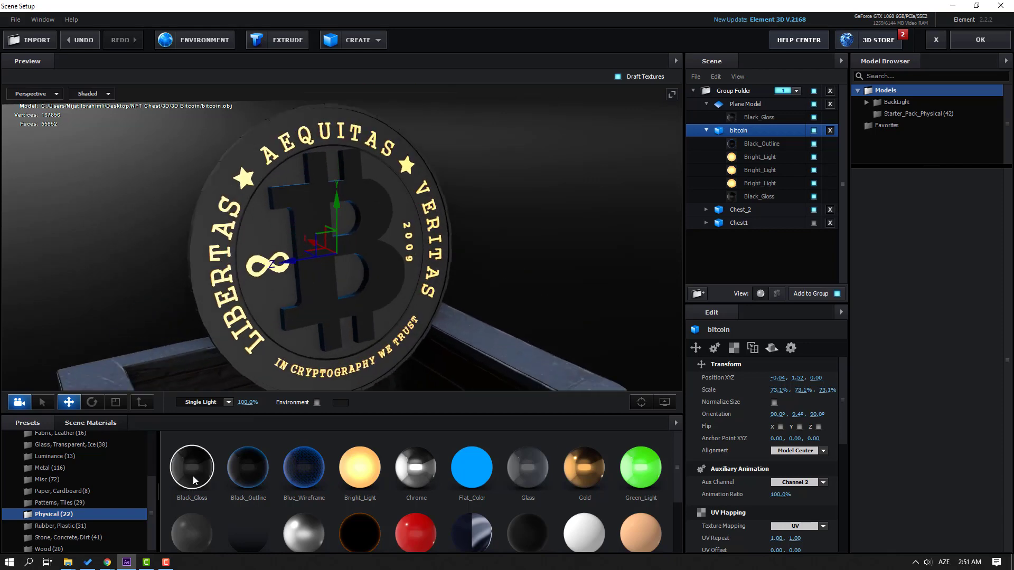
left_click_drag(584, 467, 320, 284)
- Accept the Scene Setup changes and check the recoloured coin across the timeline
scroll(326, 344, "up", 2)
mouse_move(365, 318)
left_mouse_down()
mouse_move(340, 316)
mouse_move(417, 303)
mouse_move(371, 304)
left_mouse_up()
scroll(366, 318, "down", 3)
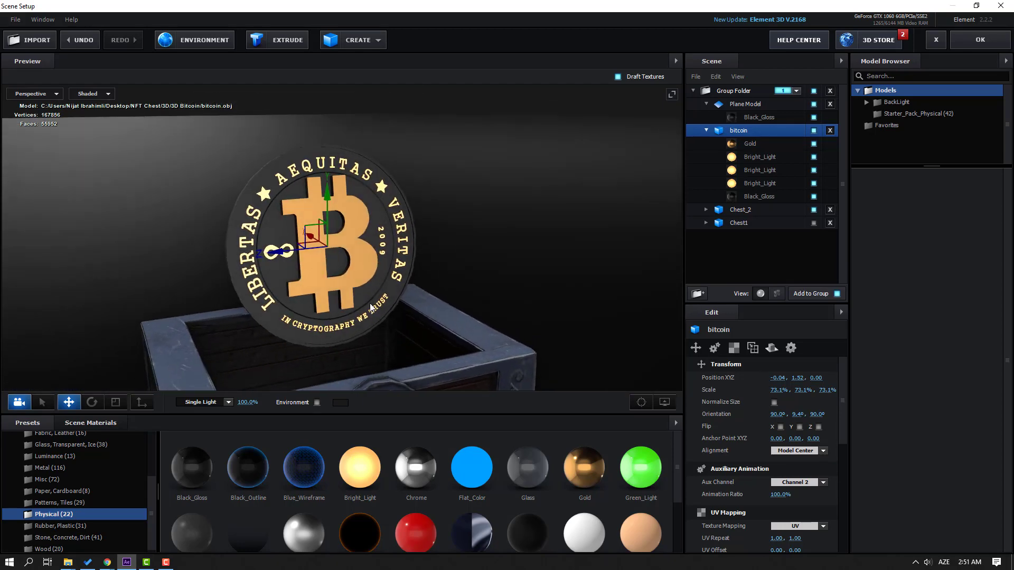
left_click(970, 44)
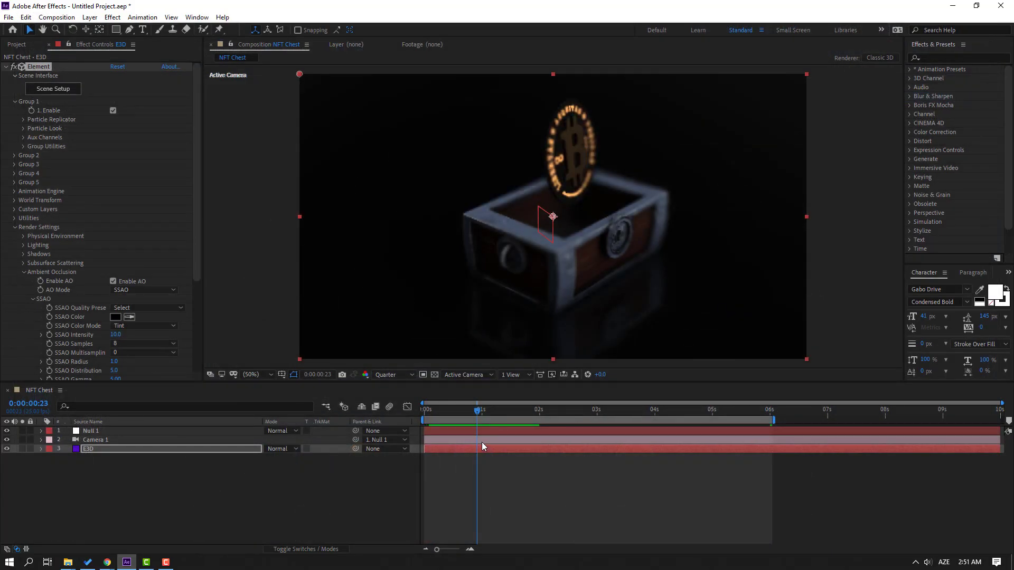
left_click_drag(474, 413, 562, 402)
left_click(52, 90)
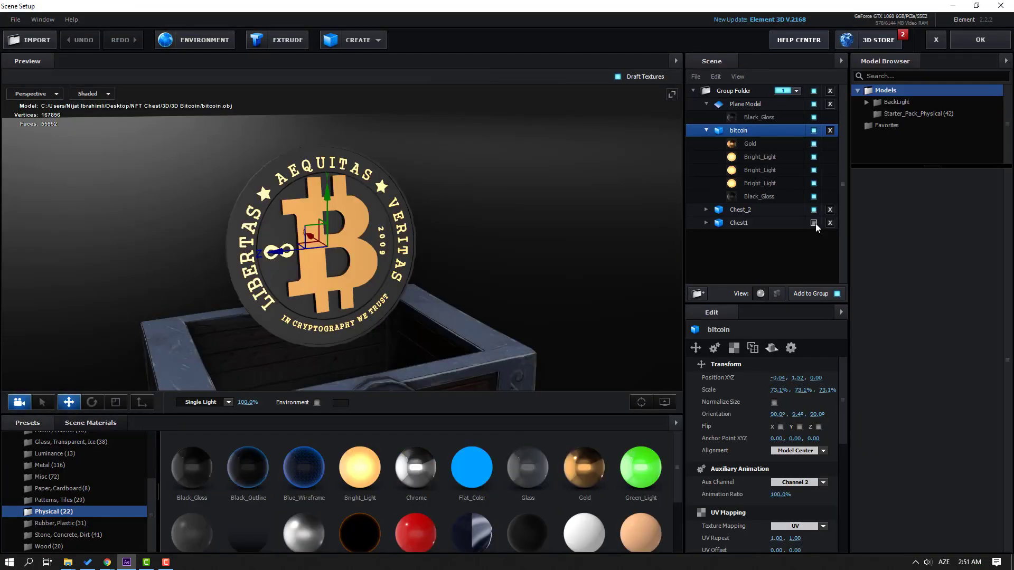
- Make the Chest1 model visible again in Scene Setup
left_click(814, 224)
scroll(370, 286, "down", 3)
middle_click_drag(323, 329, 337, 296)
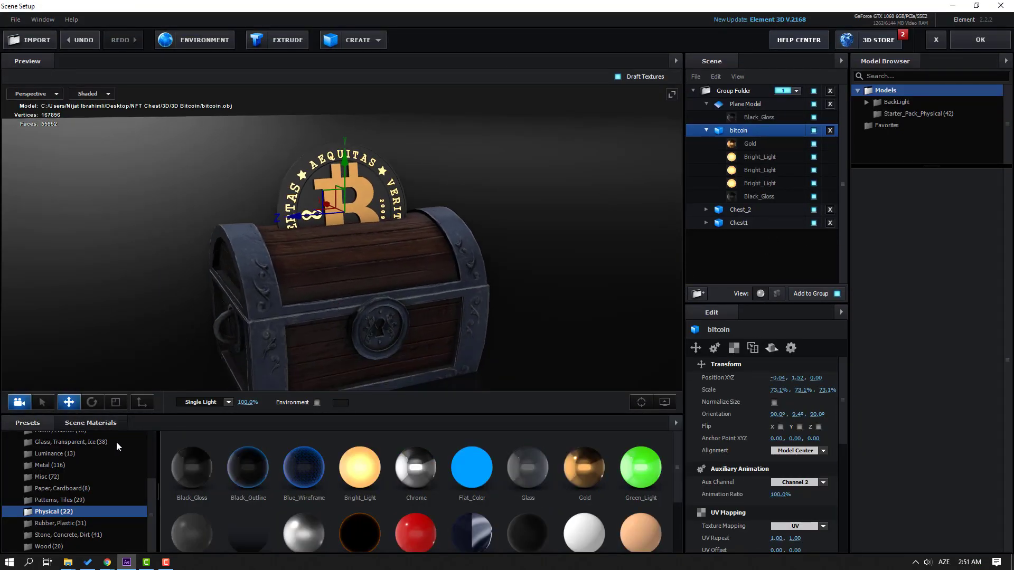
scroll(74, 480, "up", 5)
- Apply a BackLight_2K environment preset and accept the scene changes
left_click(47, 449)
double_click(71, 460)
left_click(74, 472)
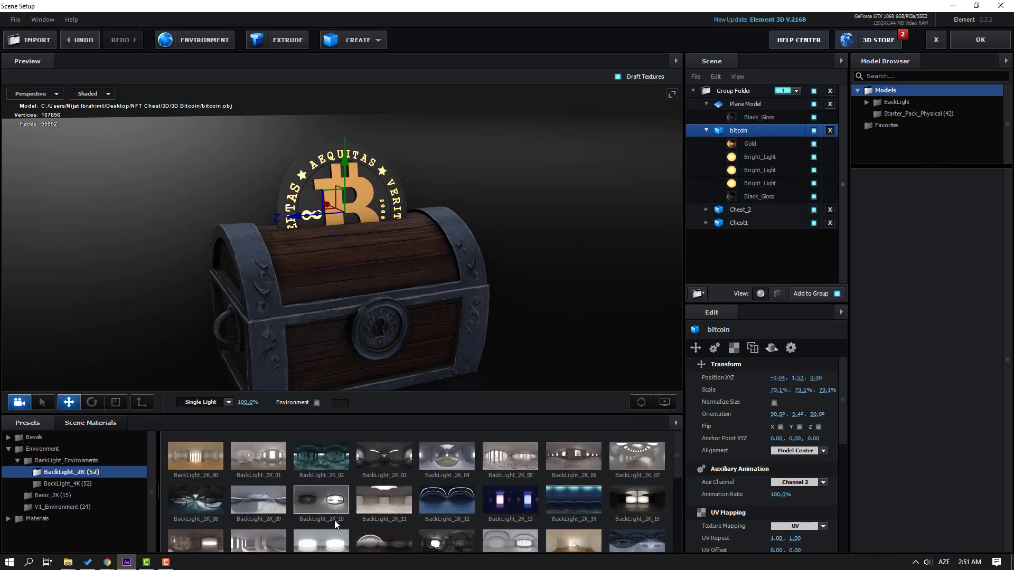
left_click_drag(399, 413, 397, 391)
scroll(378, 486, "down", 3)
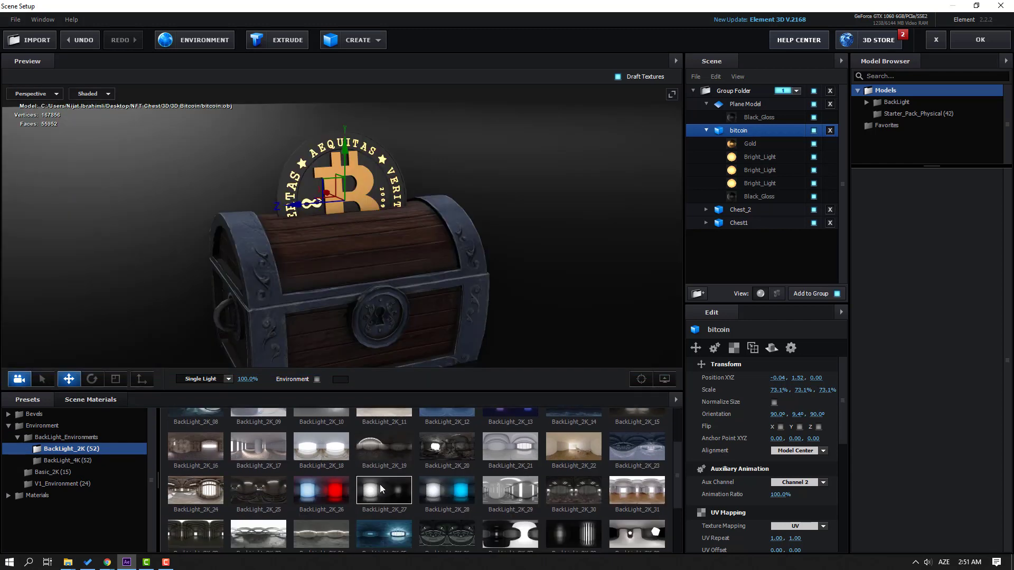
left_click(396, 533)
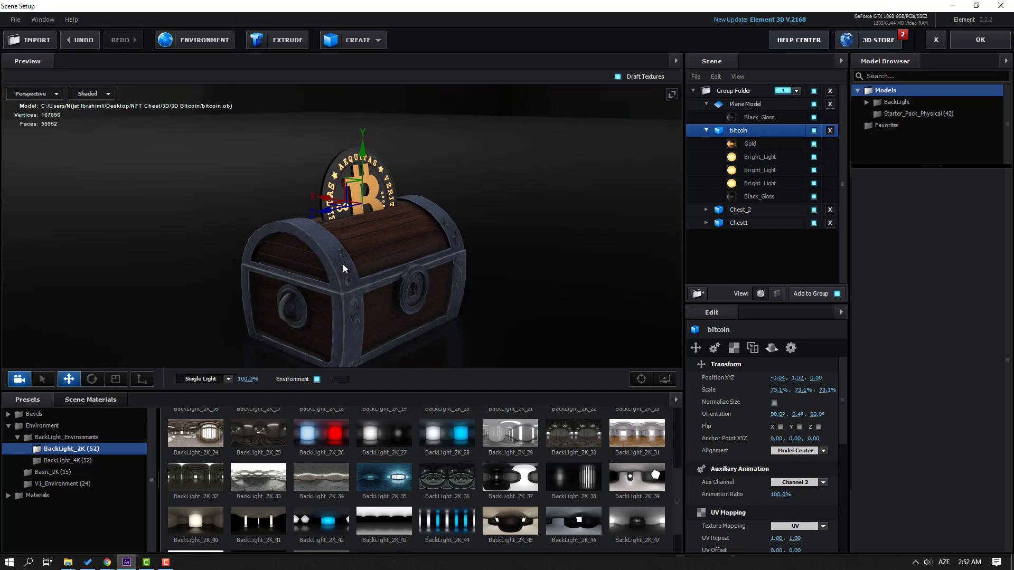
scroll(380, 517, "down", 1)
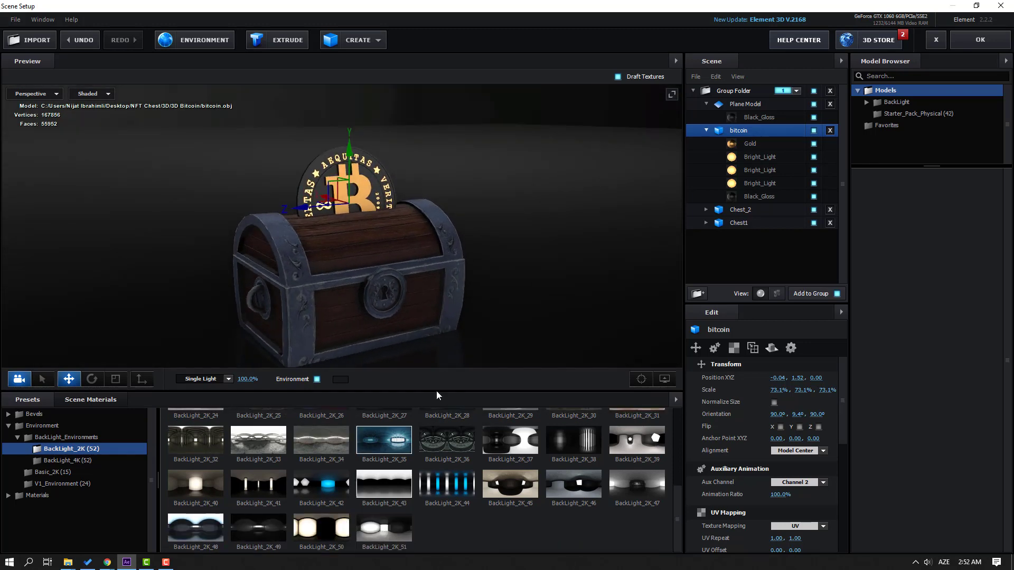
left_click(975, 42)
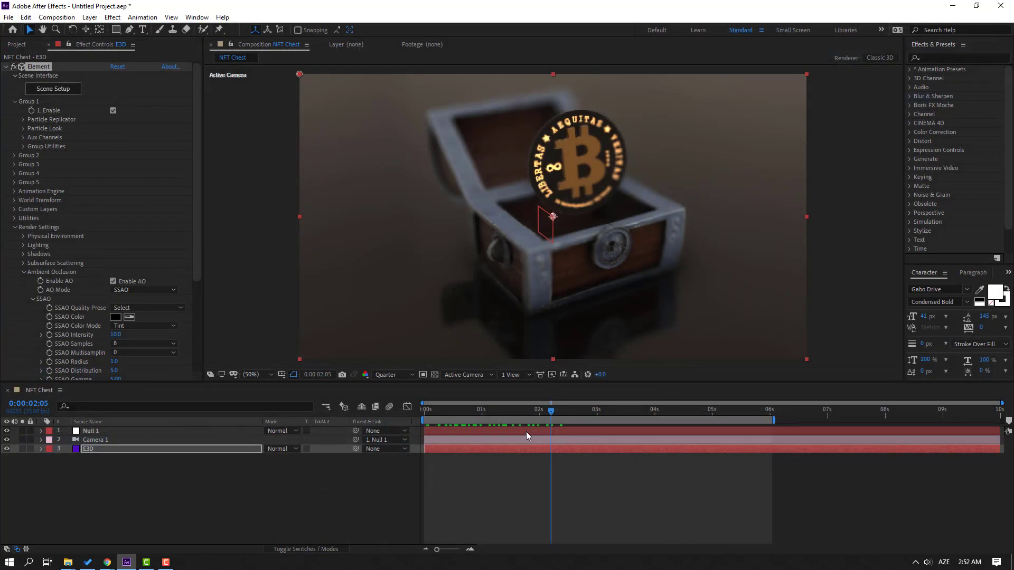
- Enable the motion blur switch on the E3D layer near the animation's start
left_click_drag(514, 414, 454, 412)
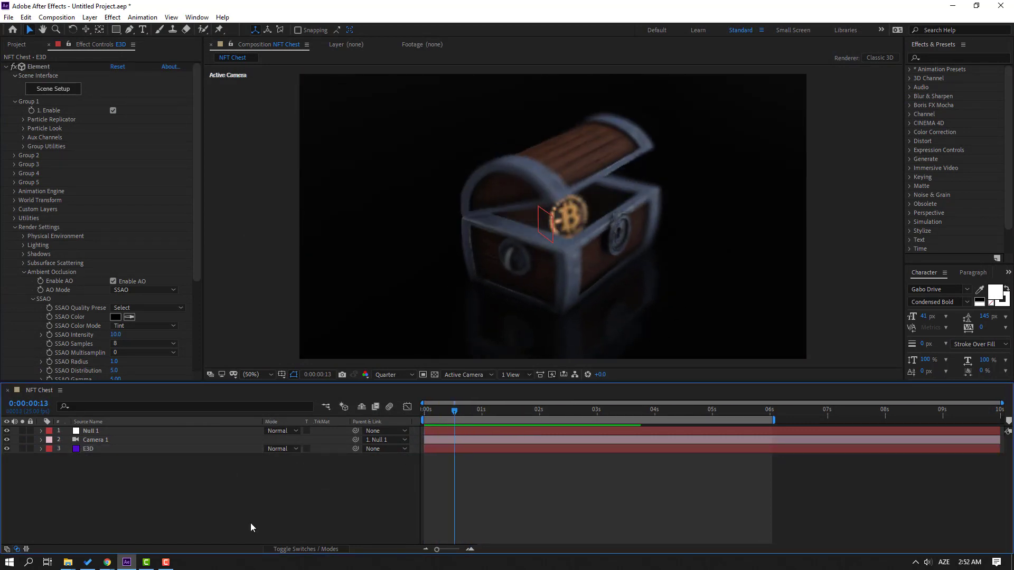
left_click(317, 549)
left_click(87, 449)
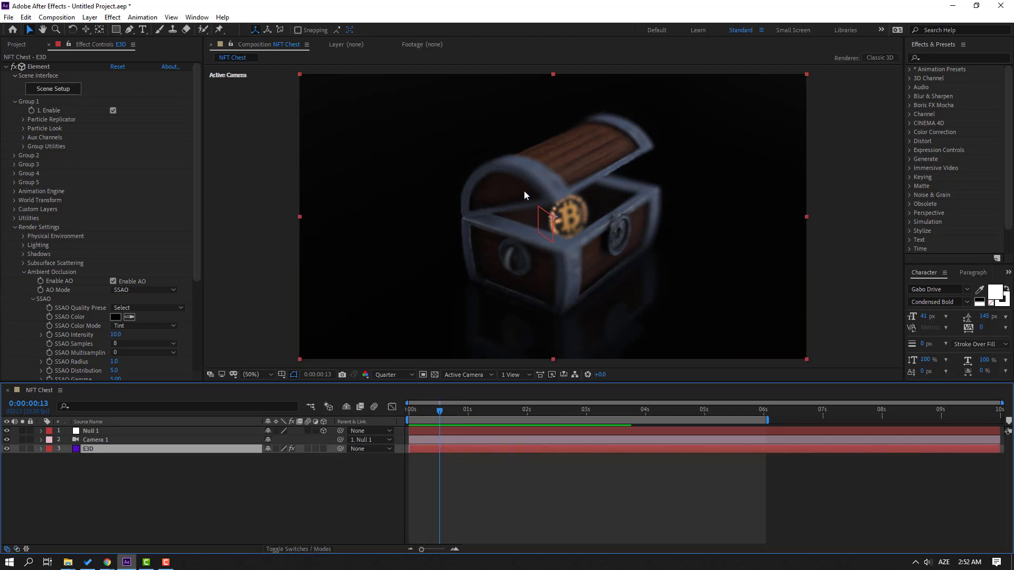
scroll(524, 194, "up", 3)
scroll(517, 211, "down", 1)
left_click(308, 452)
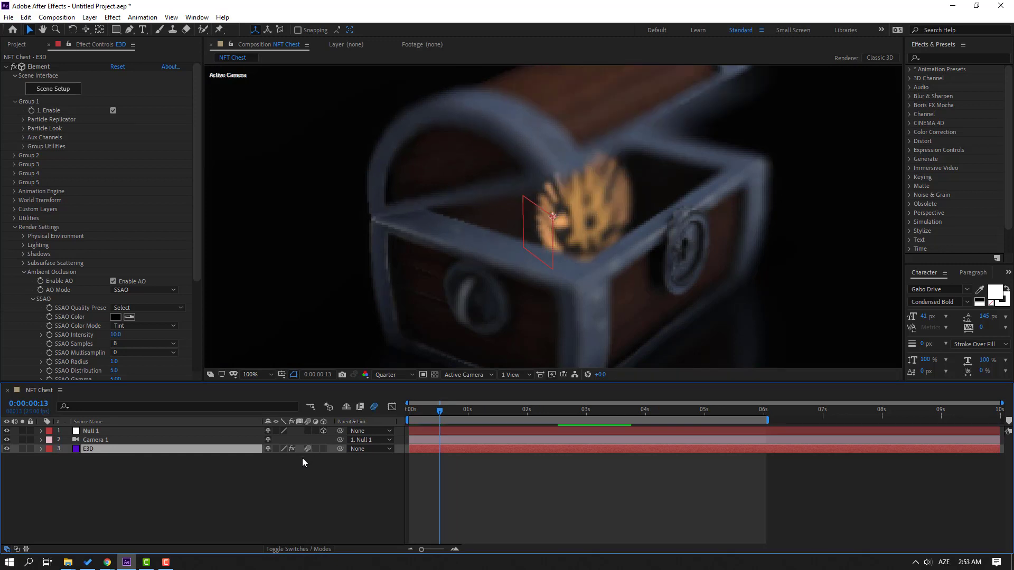